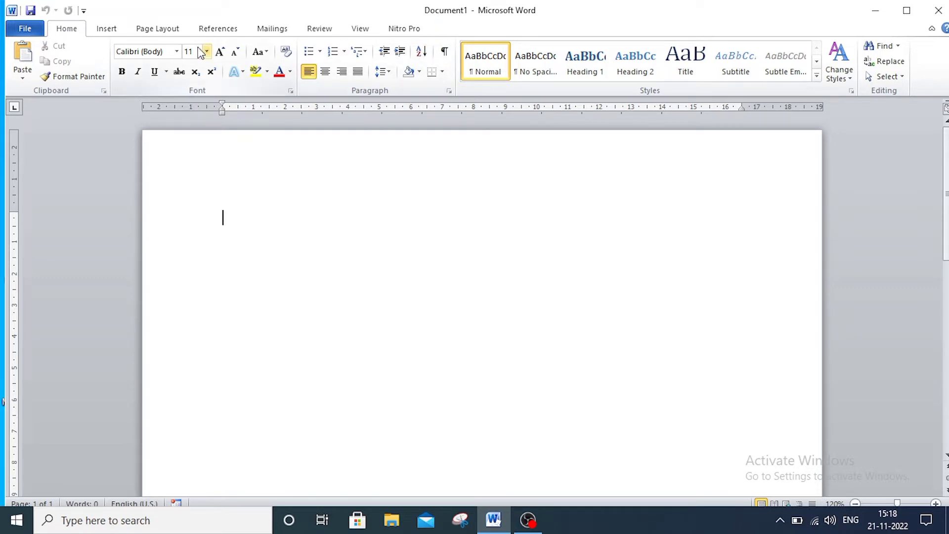
Apply a double-line Box page border to the whole document.
{"action": "left_click", "coordinate": [157, 29]}
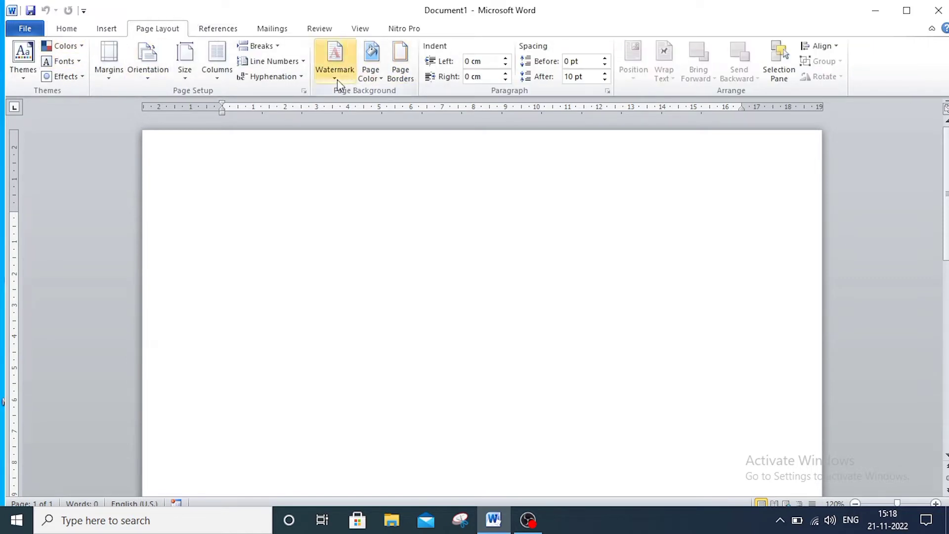
{"action": "left_click", "coordinate": [398, 65]}
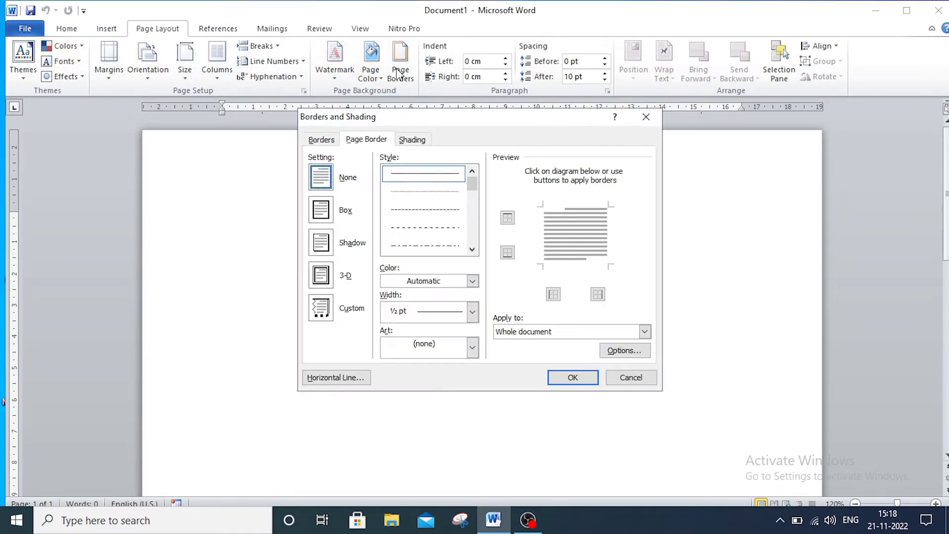
{"action": "left_click", "coordinate": [335, 217]}
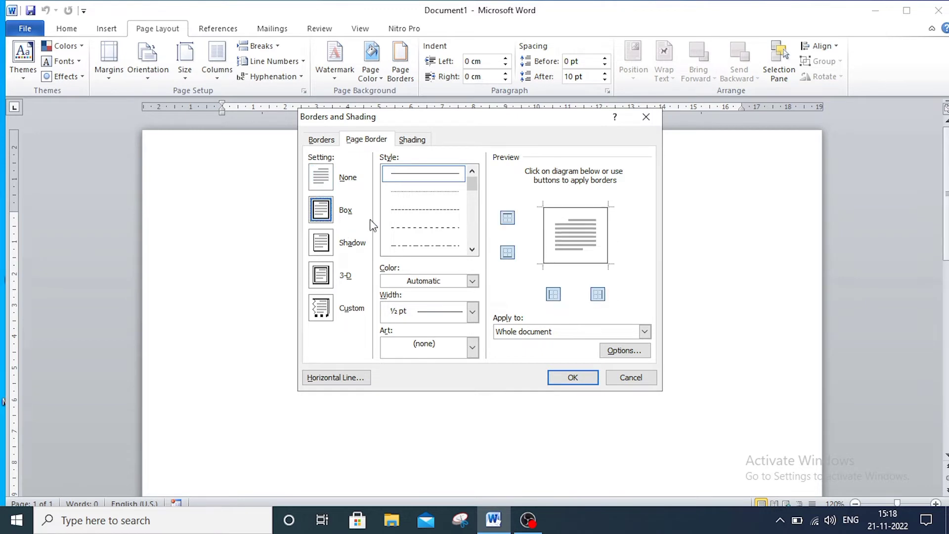
{"action": "left_click", "coordinate": [472, 249]}
{"action": "left_click", "coordinate": [472, 249]}
{"action": "left_click", "coordinate": [425, 231]}
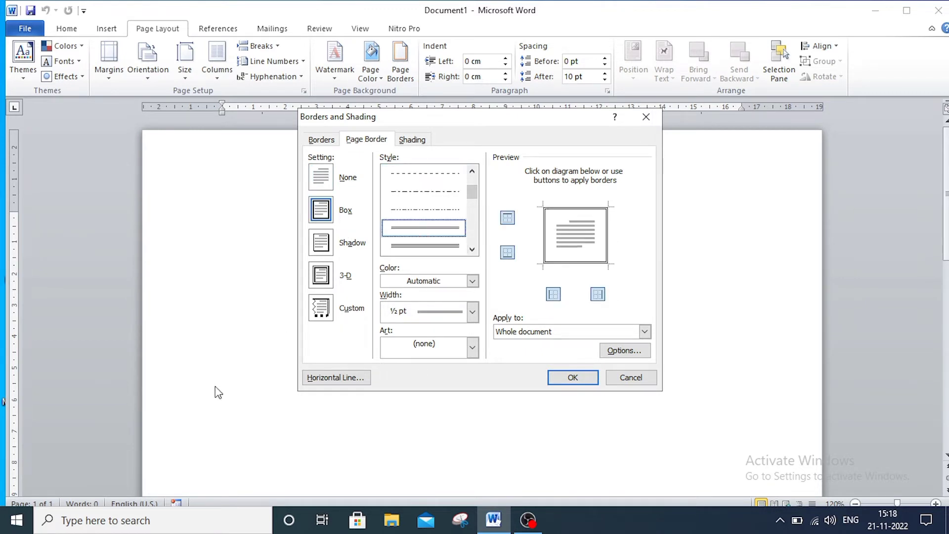
{"action": "left_click", "coordinate": [562, 378]}
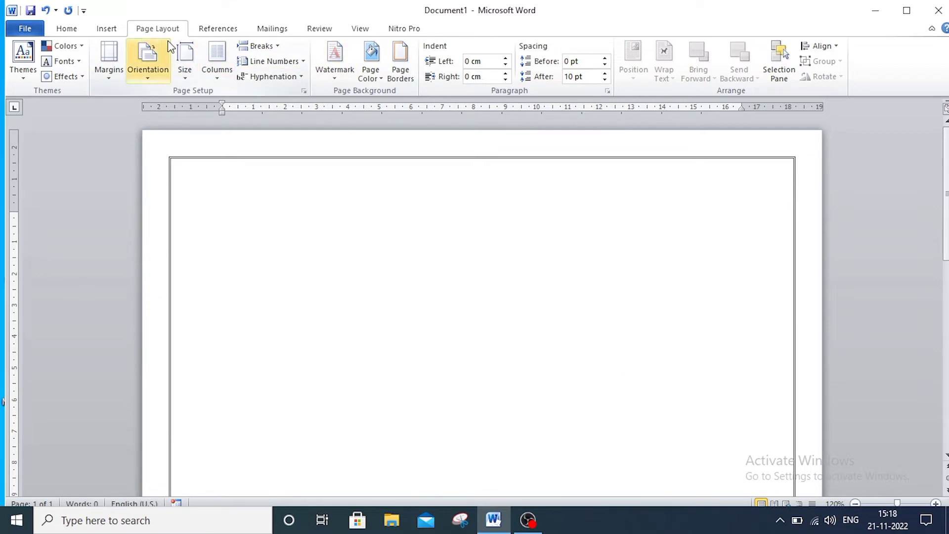
Insert a Blank header and replace its placeholder with the text RESUME.
{"action": "left_click", "coordinate": [107, 29]}
{"action": "left_click", "coordinate": [493, 60]}
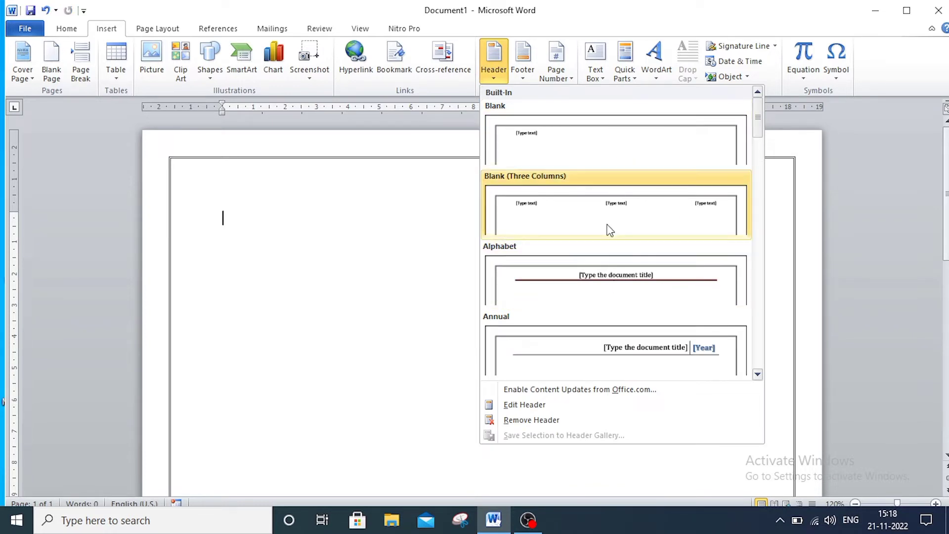
{"action": "scroll", "coordinate": [585, 323], "scroll_direction": "down", "scroll_amount": 3}
{"action": "scroll", "coordinate": [585, 322], "scroll_direction": "down", "scroll_amount": 3}
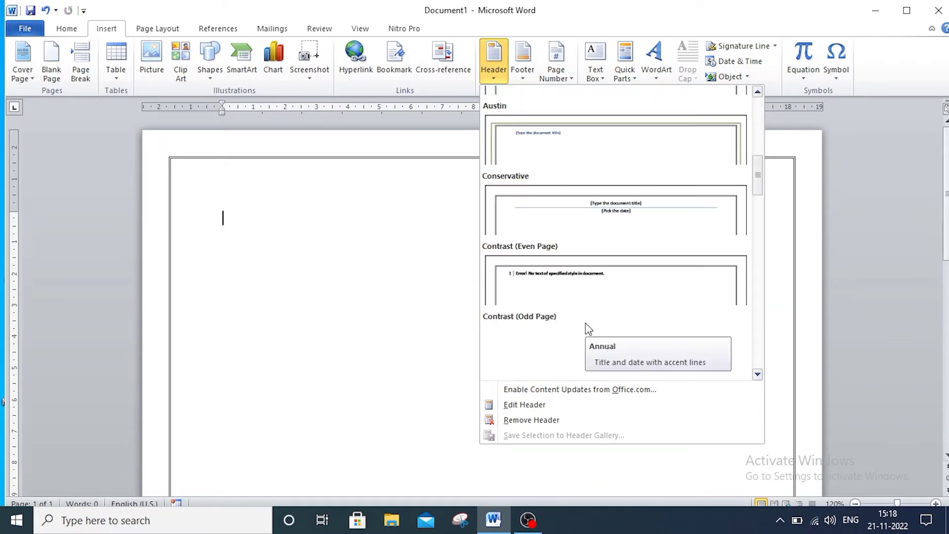
{"action": "scroll", "coordinate": [585, 306], "scroll_direction": "up", "scroll_amount": 6}
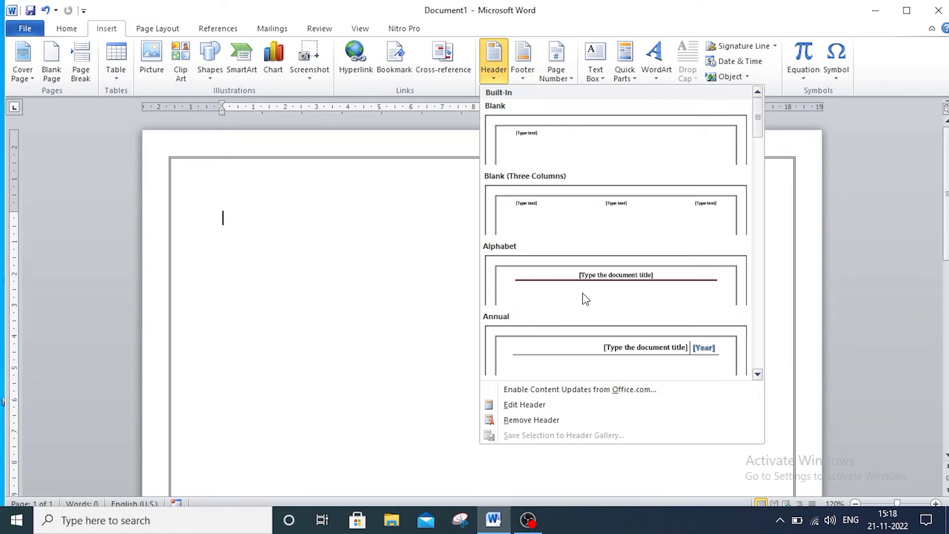
{"action": "left_click", "coordinate": [582, 145]}
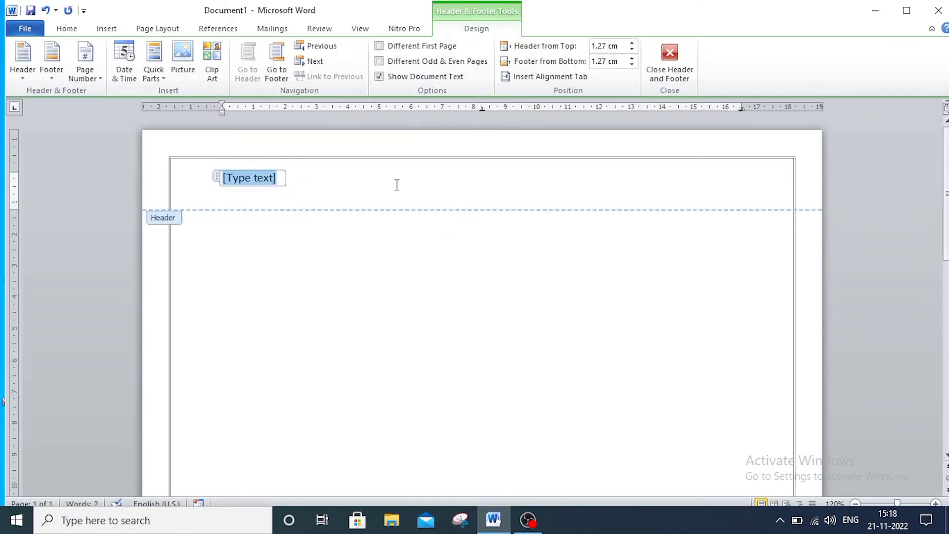
{"action": "key", "text": "Delete"}
{"action": "type", "text": "R"}
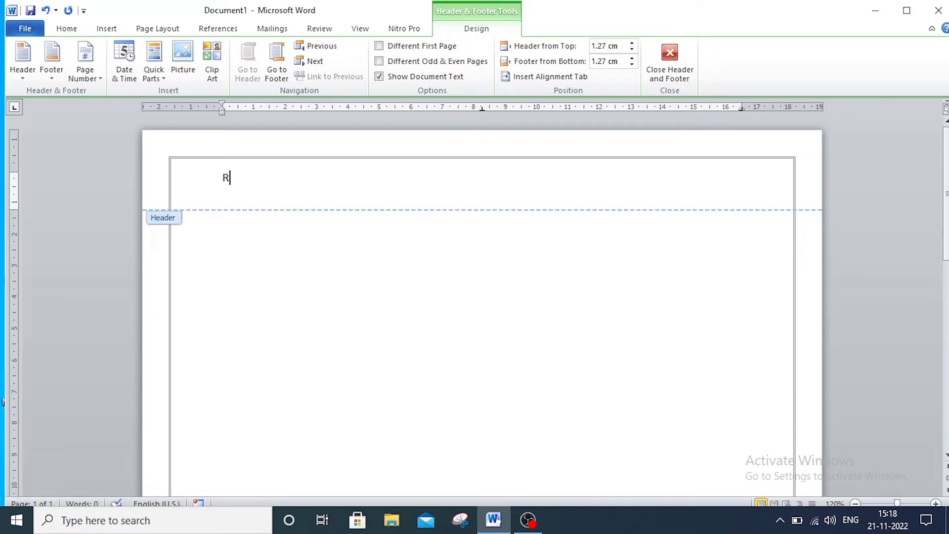
{"action": "type", "text": "ESU"}
{"action": "type", "text": "ME"}
{"action": "double_click", "coordinate": [277, 316]}
Centre the RESUME heading, make it 22 pt bold, and close the header.
{"action": "double_click", "coordinate": [255, 182]}
{"action": "left_click_drag", "start_coordinate": [295, 178], "coordinate": [221, 178]}
{"action": "left_click", "coordinate": [67, 28]}
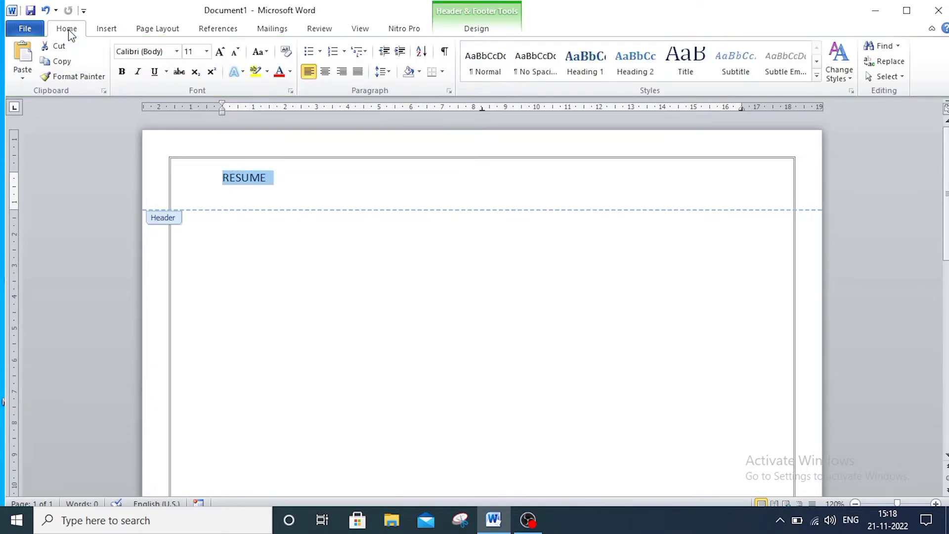
{"action": "left_click", "coordinate": [325, 71]}
{"action": "left_click", "coordinate": [206, 51]}
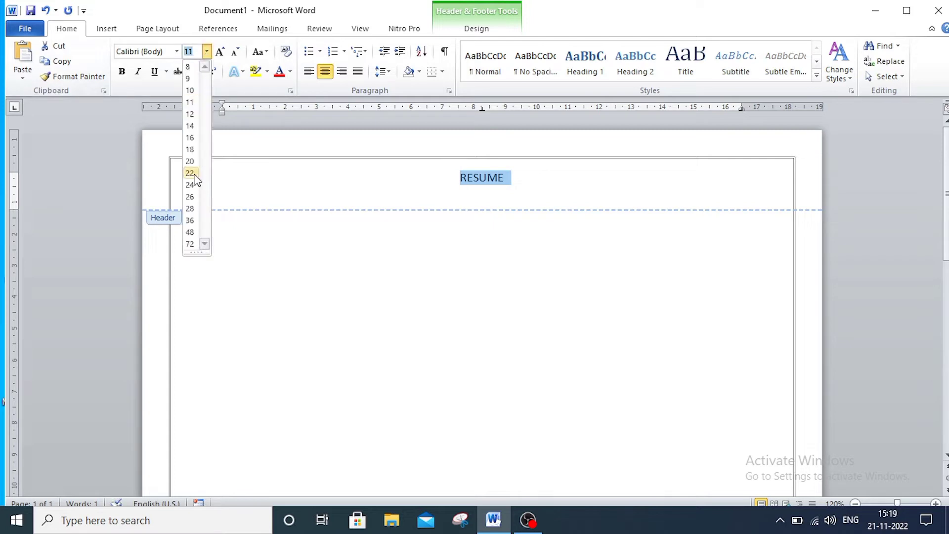
{"action": "left_click", "coordinate": [190, 173]}
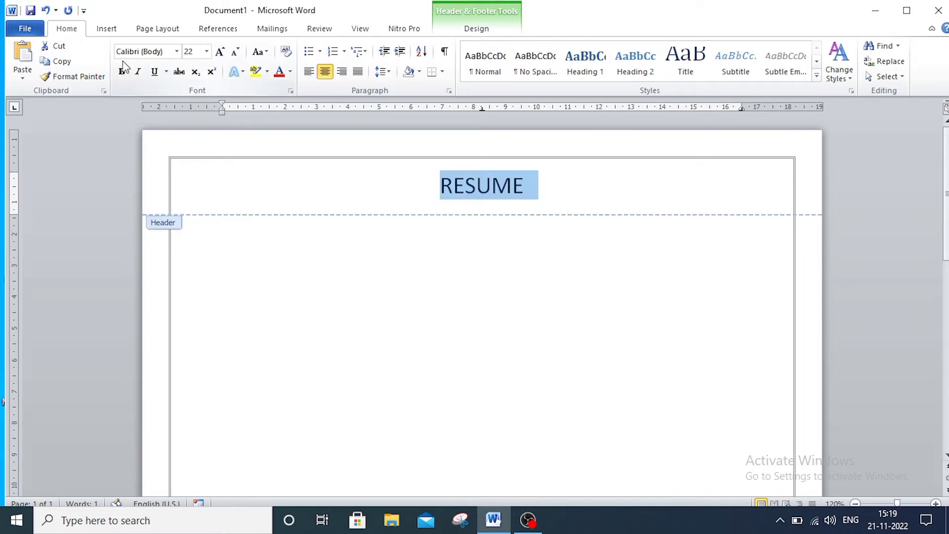
{"action": "left_click", "coordinate": [123, 68]}
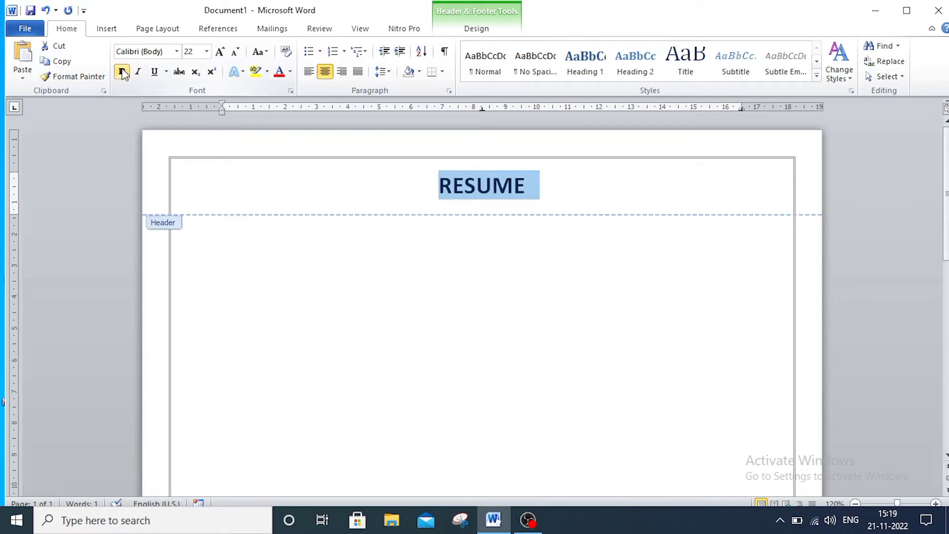
{"action": "double_click", "coordinate": [443, 254]}
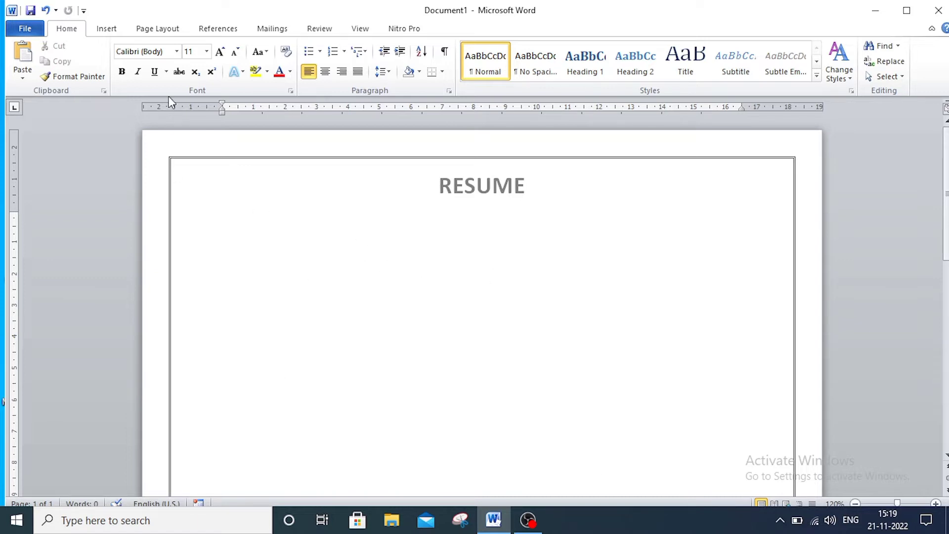
Insert a 3-column, 4-row table and drag it taller.
{"action": "left_click", "coordinate": [105, 29]}
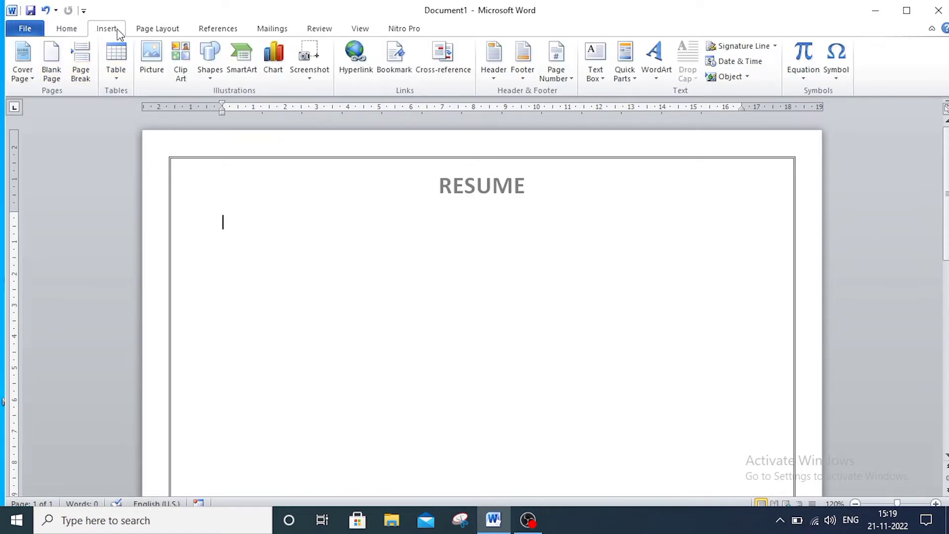
{"action": "left_click", "coordinate": [116, 62]}
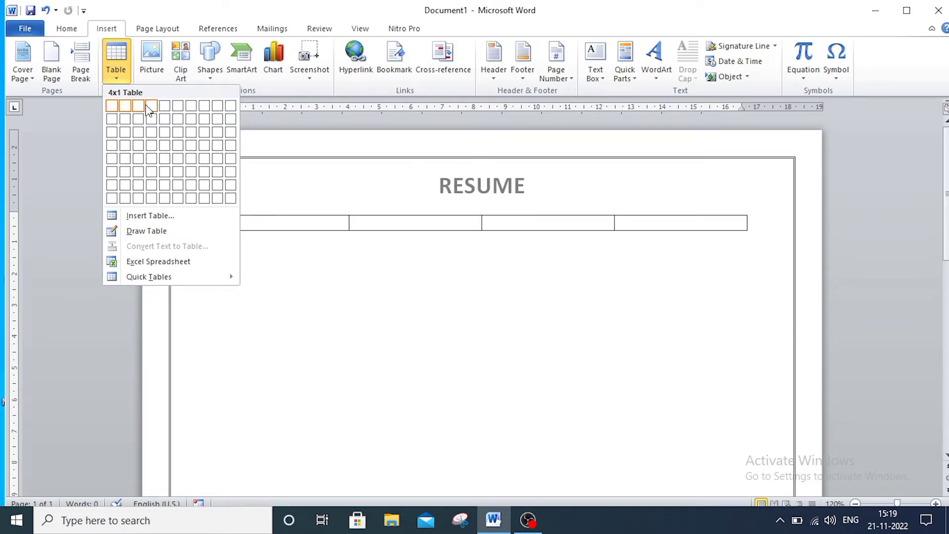
{"action": "left_click", "coordinate": [140, 148]}
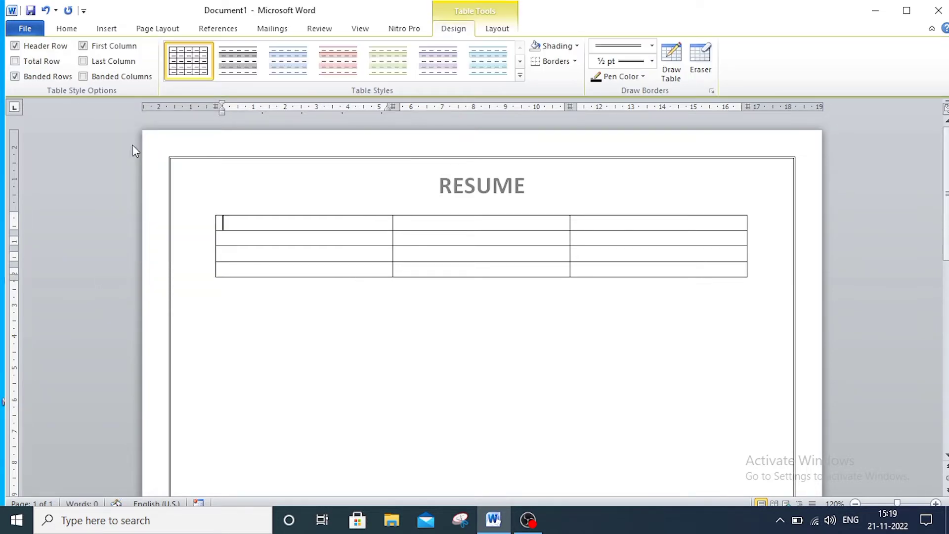
{"action": "left_click", "coordinate": [751, 282]}
{"action": "left_click_drag", "start_coordinate": [752, 283], "coordinate": [758, 332]}
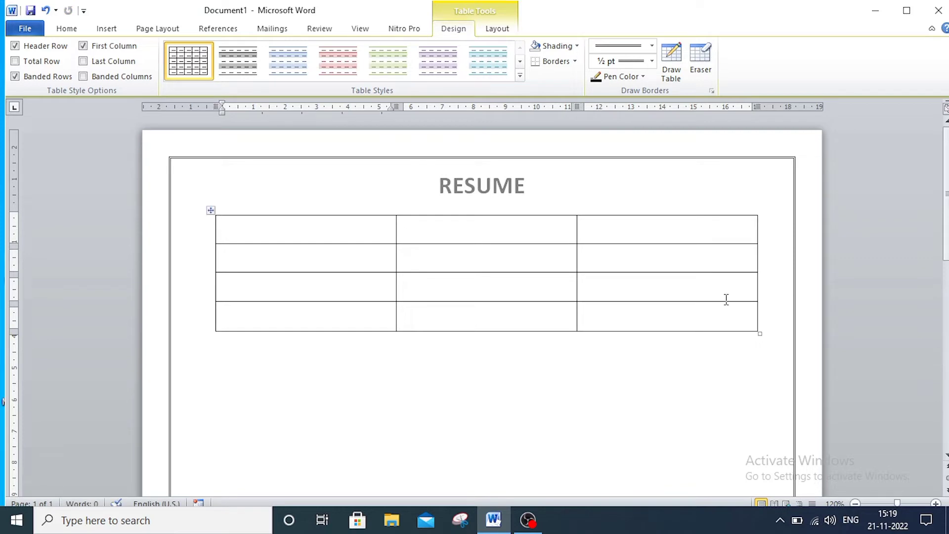
Merge the table's third column into one tall cell.
{"action": "left_click_drag", "start_coordinate": [673, 238], "coordinate": [666, 304]}
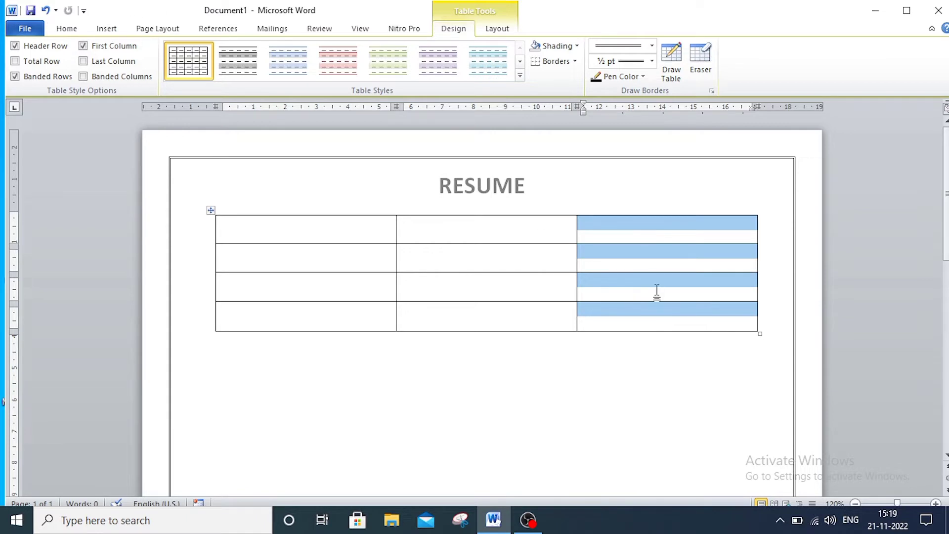
{"action": "right_click", "coordinate": [652, 230]}
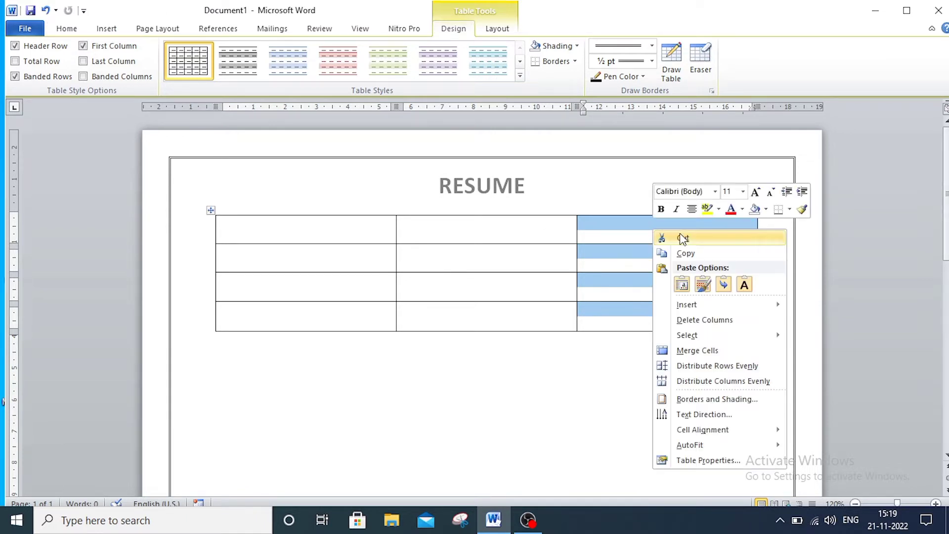
{"action": "left_click", "coordinate": [707, 351]}
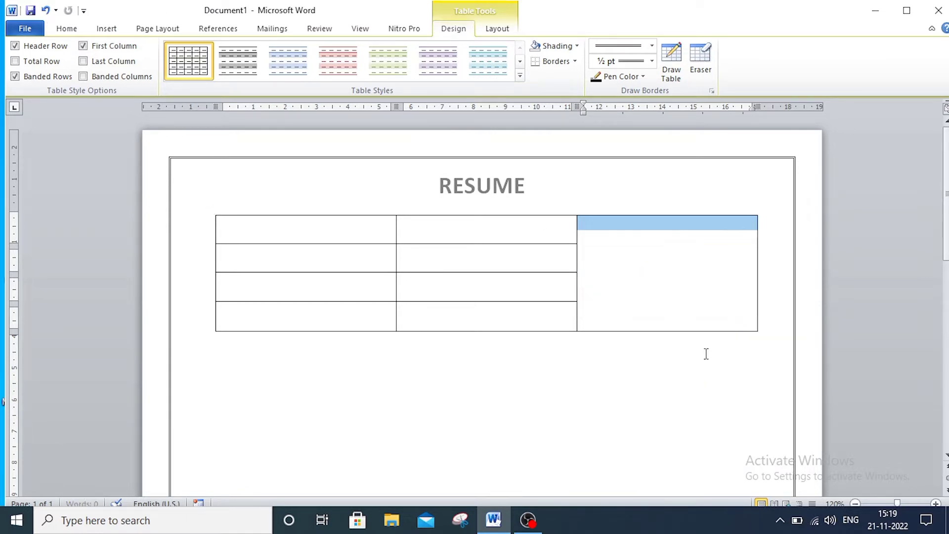
Type the labels Name :, Address :, Contact No : and Email ID : down the first column.
{"action": "left_click", "coordinate": [544, 349]}
{"action": "left_click", "coordinate": [342, 238]}
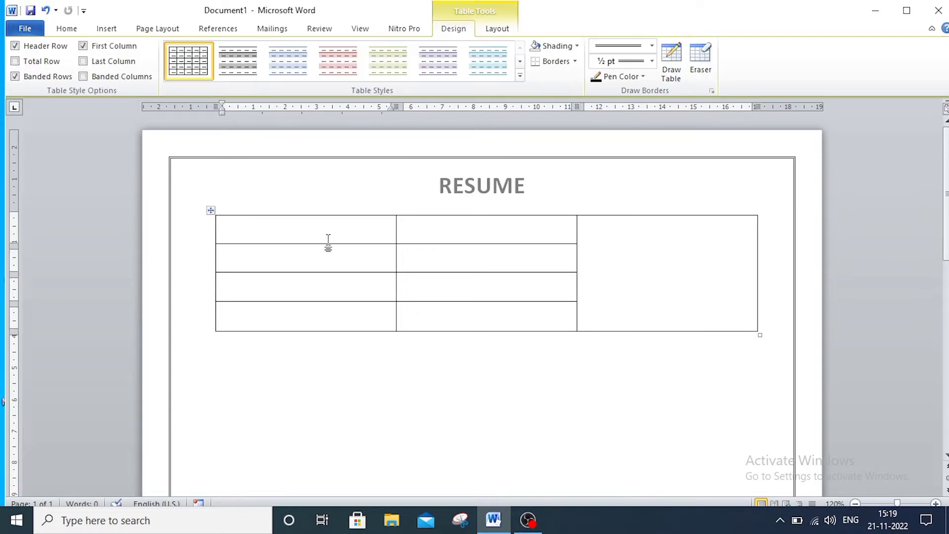
{"action": "type", "text": "Name"}
{"action": "type", "text": " :"}
{"action": "type", "text": "Addre"}
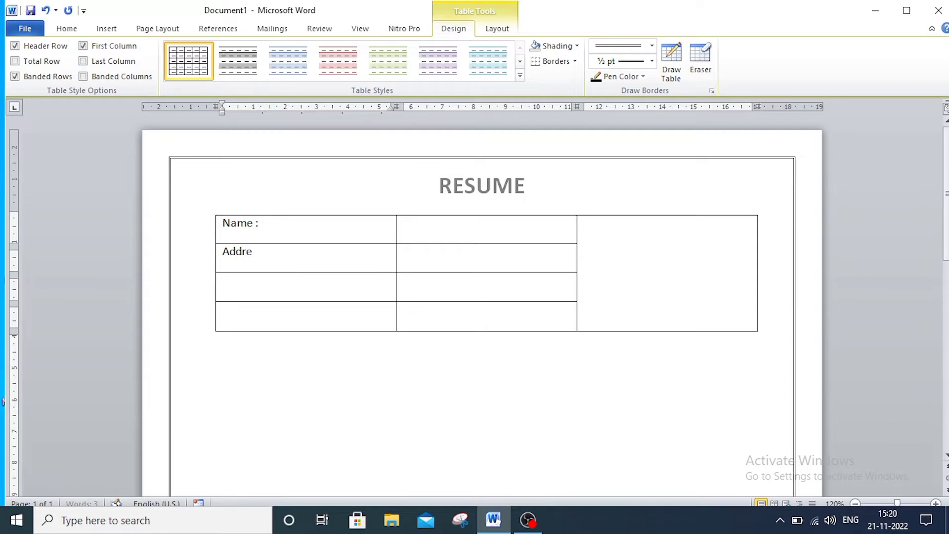
{"action": "type", "text": "ss :"}
{"action": "left_click", "coordinate": [290, 274]}
{"action": "type", "text": "Conta"}
{"action": "type", "text": "ct No"}
{"action": "mouse_move", "coordinate": [289, 269]}
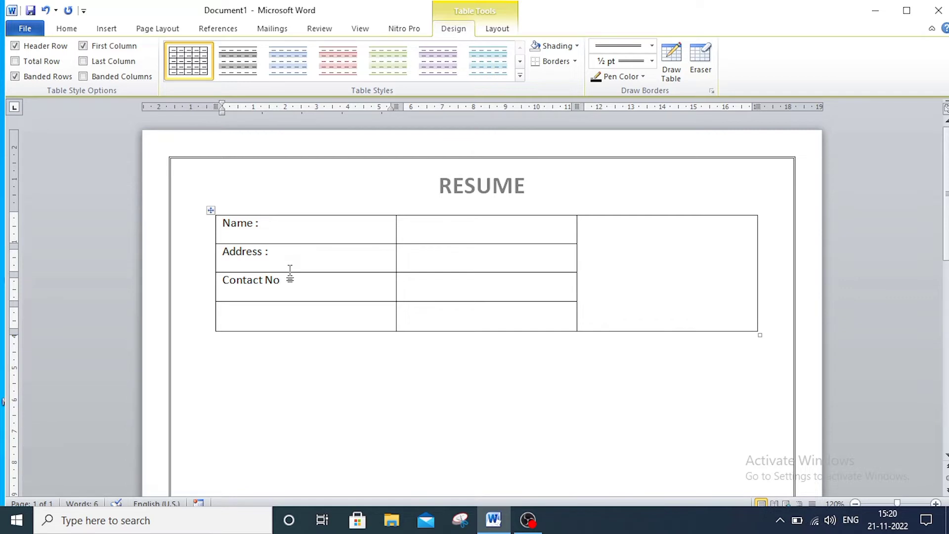
{"action": "type", "text": ":"}
{"action": "type", "text": "E"}
{"action": "type", "text": "mail"}
{"action": "type", "text": " ID"}
{"action": "type", "text": " :"}
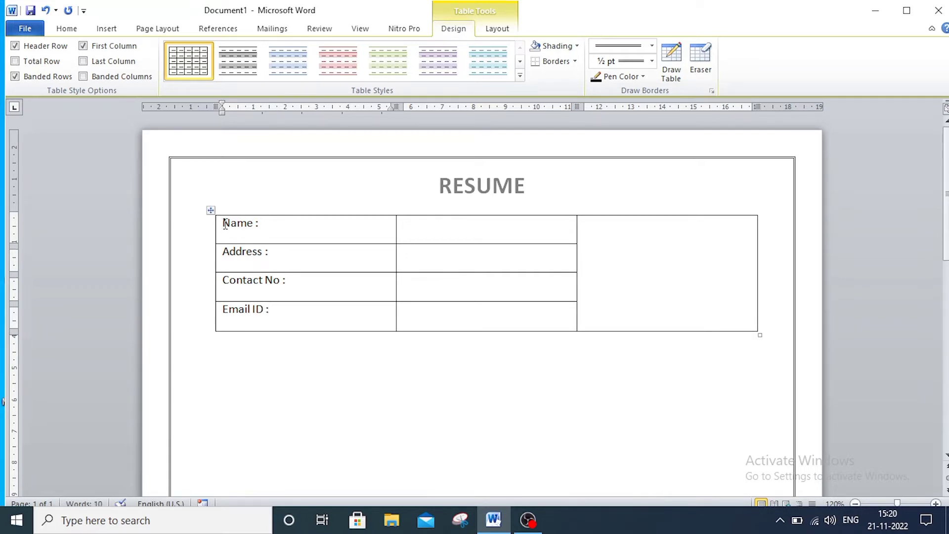
Make the four first-column labels bold.
{"action": "left_click_drag", "start_coordinate": [225, 224], "coordinate": [265, 310]}
{"action": "left_click", "coordinate": [67, 28]}
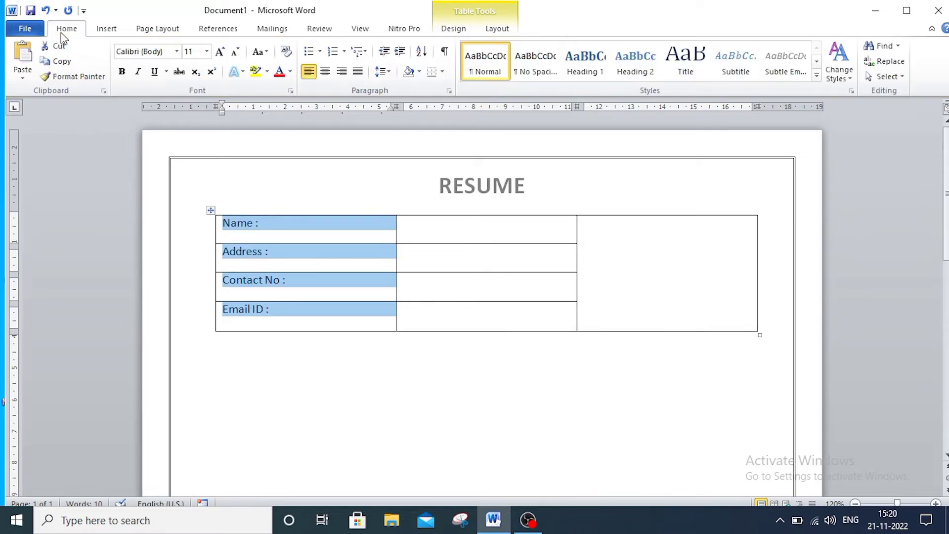
{"action": "left_click", "coordinate": [122, 72]}
{"action": "left_click", "coordinate": [445, 279]}
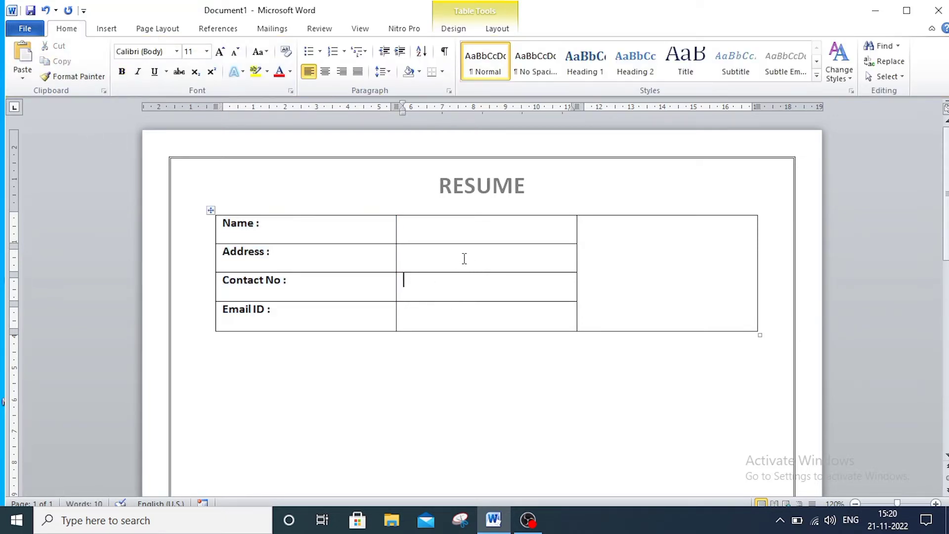
{"action": "left_click", "coordinate": [490, 233]}
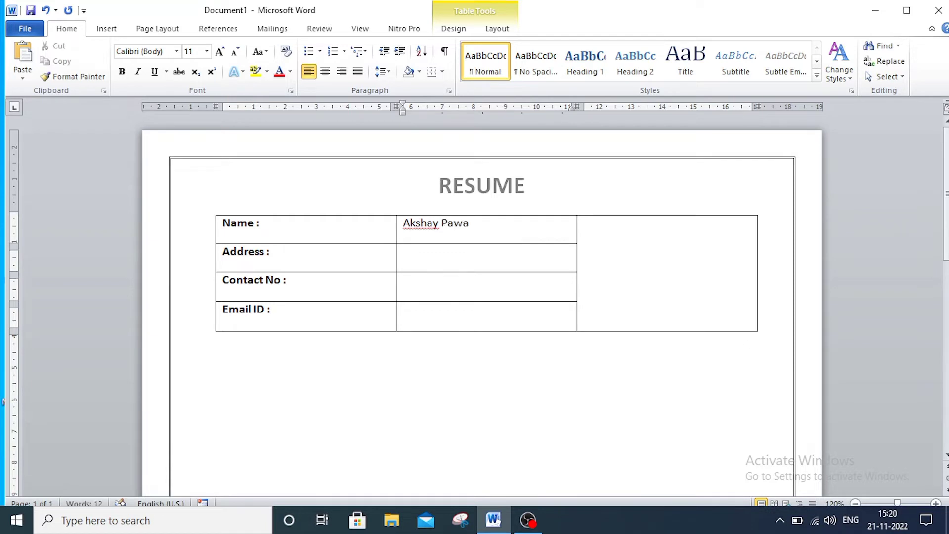
Enter the person's name, address and contact number in the second column.
{"action": "left_click", "coordinate": [438, 259]}
{"action": "type", "text": "Hadapsa"}
{"action": "type", "text": "r,Pune -"}
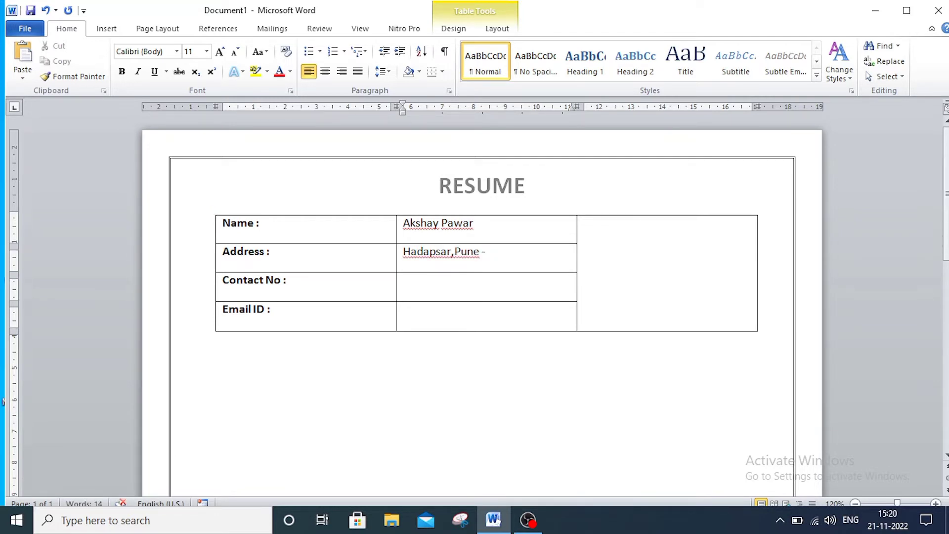
{"action": "mouse_move", "coordinate": [561, 262]}
{"action": "type", "text": "413"}
{"action": "type", "text": "203"}
{"action": "left_click", "coordinate": [531, 272]}
{"action": "type", "text": "+91 "}
{"action": "type", "text": "12345678"}
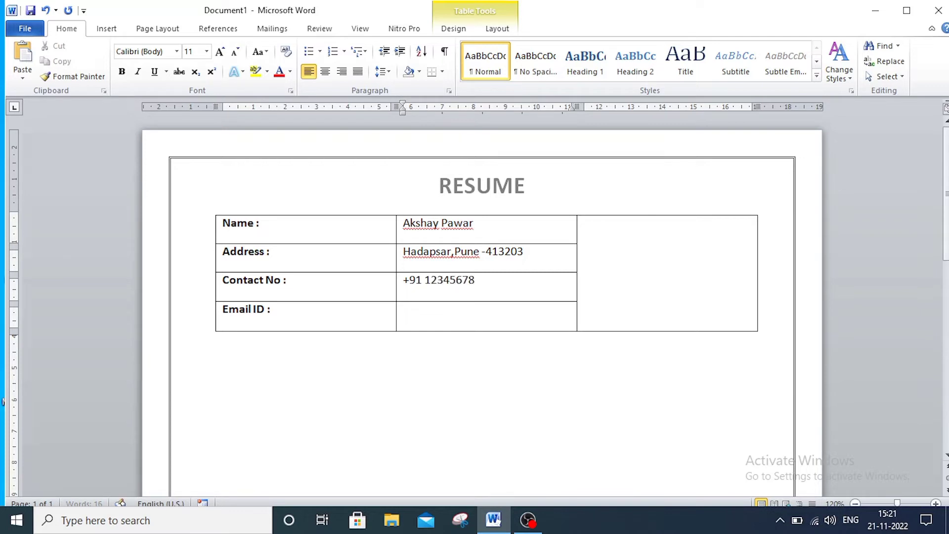
{"action": "type", "text": "9"}
Enter the person's e-mail address beside Email ID, correcting a typo.
{"action": "left_click", "coordinate": [454, 313]}
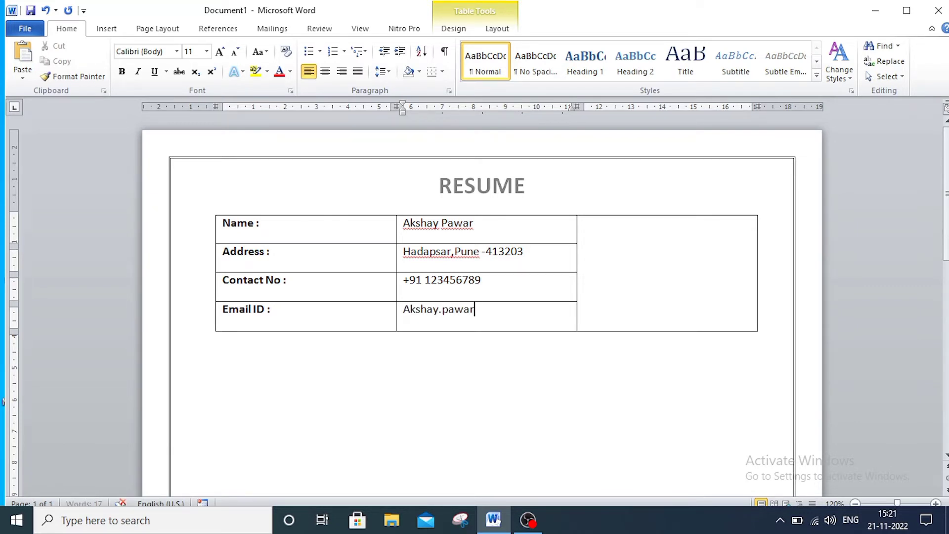
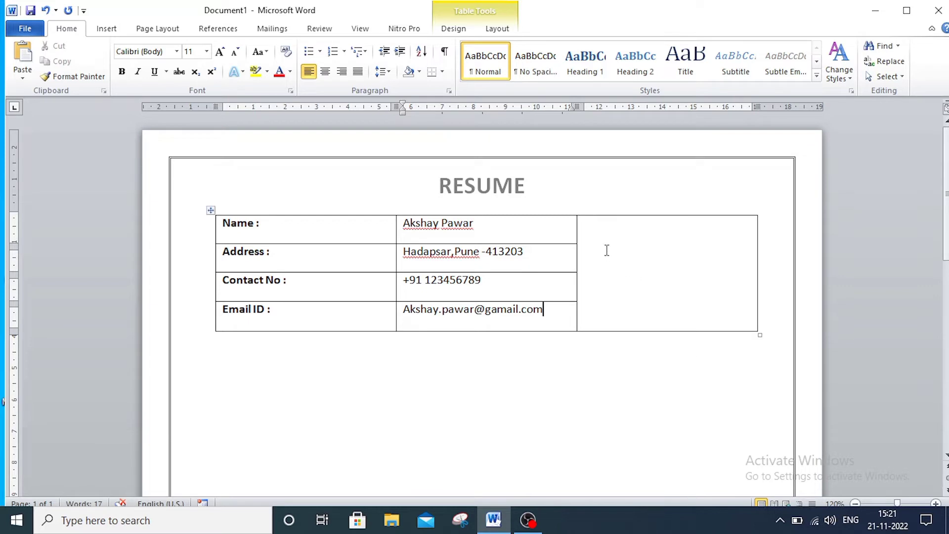
{"action": "left_click", "coordinate": [606, 252]}
Insert dummy-user.png from the Pictures folder into the merged right-hand cell.
{"action": "left_click", "coordinate": [106, 29]}
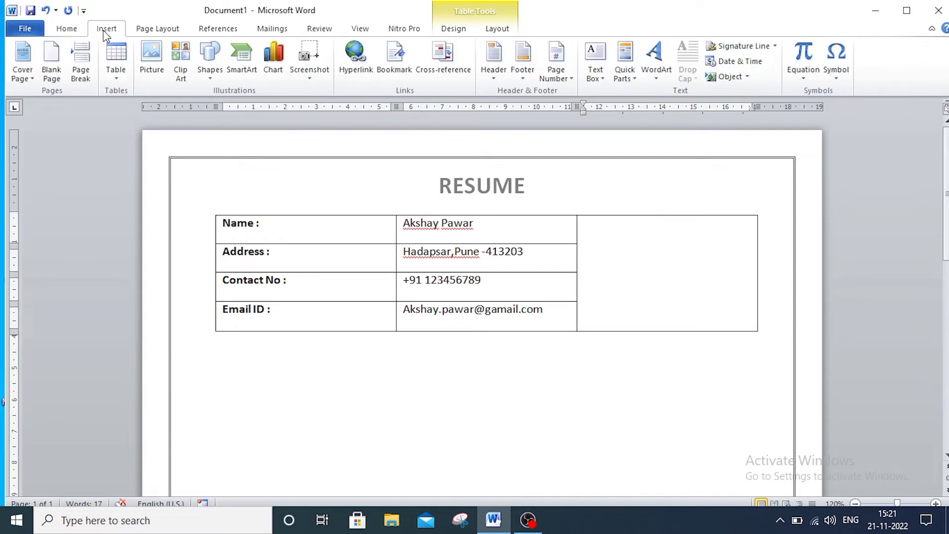
{"action": "left_click", "coordinate": [154, 64]}
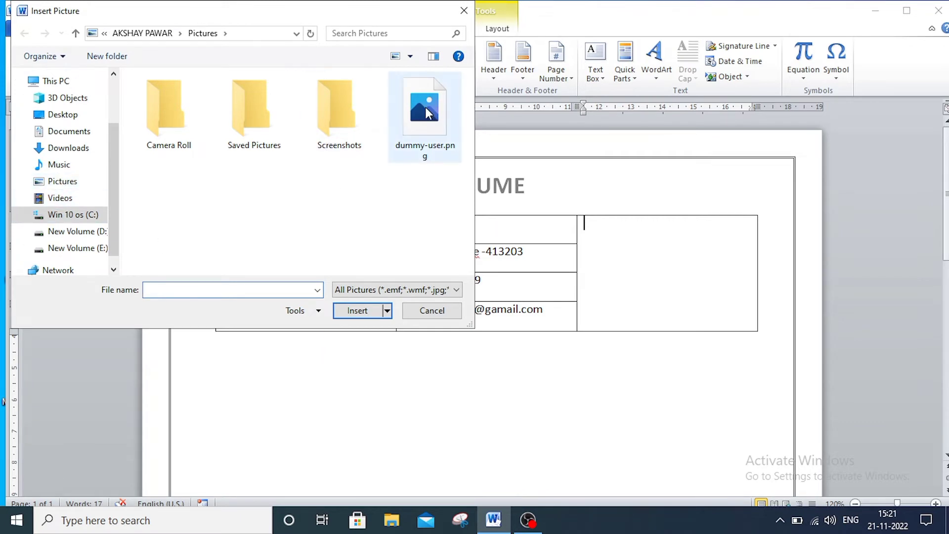
{"action": "left_click", "coordinate": [428, 136]}
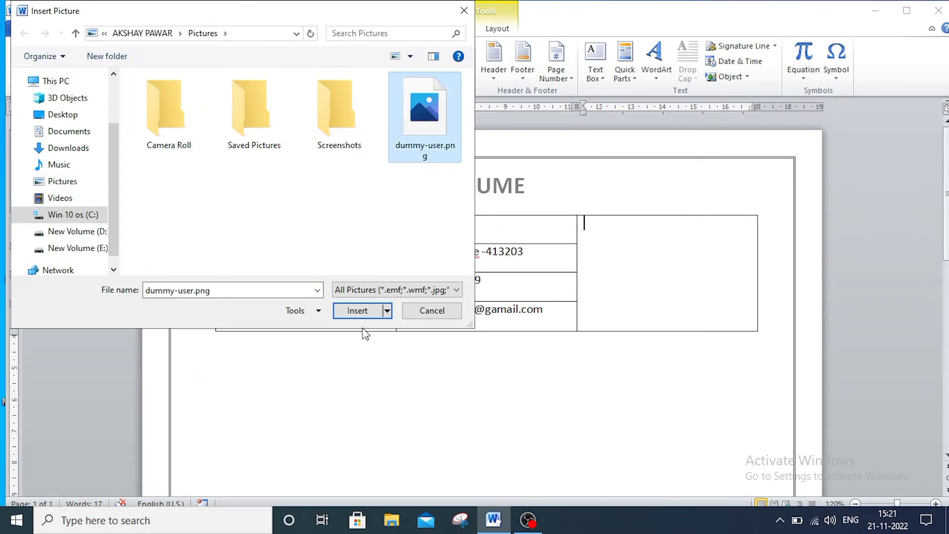
{"action": "left_click", "coordinate": [360, 310]}
{"action": "scroll", "coordinate": [579, 295], "scroll_direction": "down", "scroll_amount": 5}
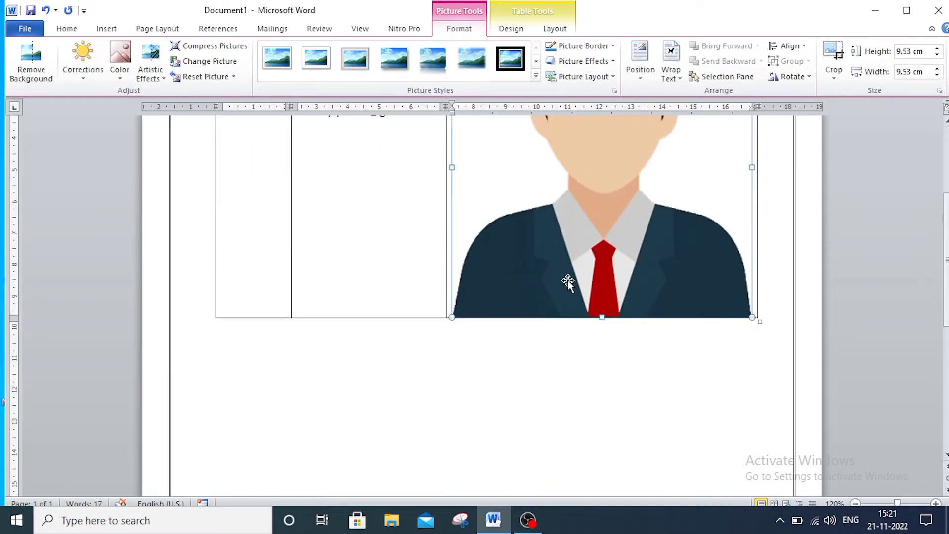
{"action": "scroll", "coordinate": [597, 324], "scroll_direction": "up", "scroll_amount": 2}
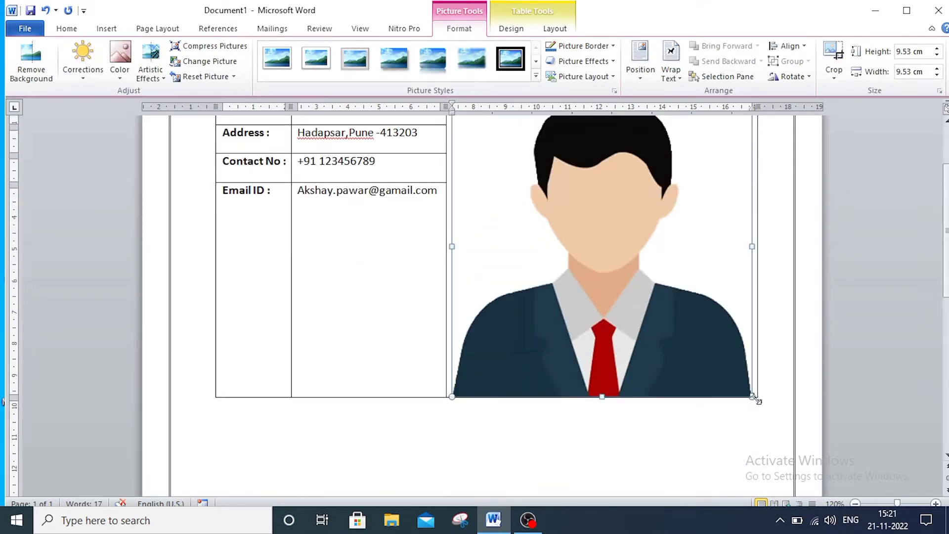
Shrink the portrait to fit its cell and centre it horizontally.
{"action": "left_click_drag", "start_coordinate": [751, 397], "coordinate": [554, 144]}
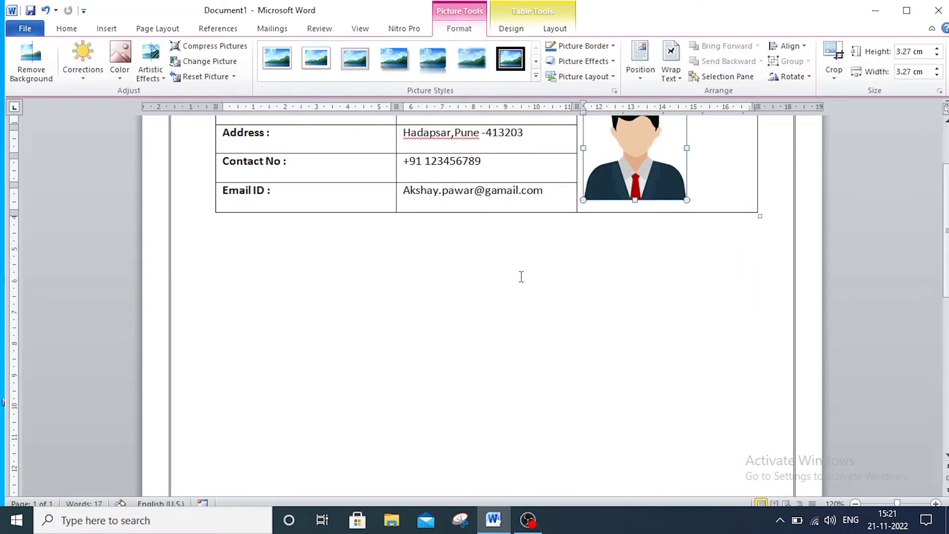
{"action": "scroll", "coordinate": [526, 281], "scroll_direction": "up", "scroll_amount": 3}
{"action": "left_click", "coordinate": [117, 30]}
{"action": "left_click", "coordinate": [66, 28]}
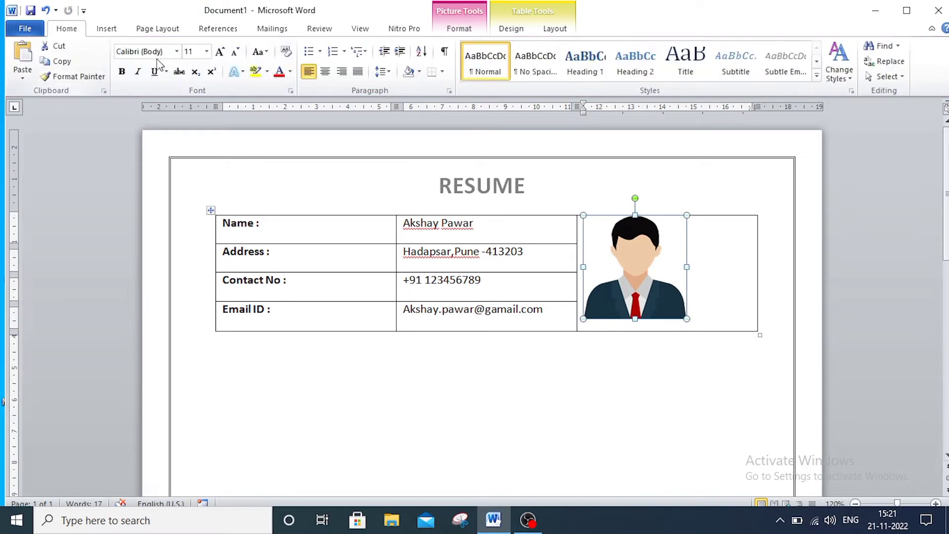
{"action": "left_click", "coordinate": [324, 71]}
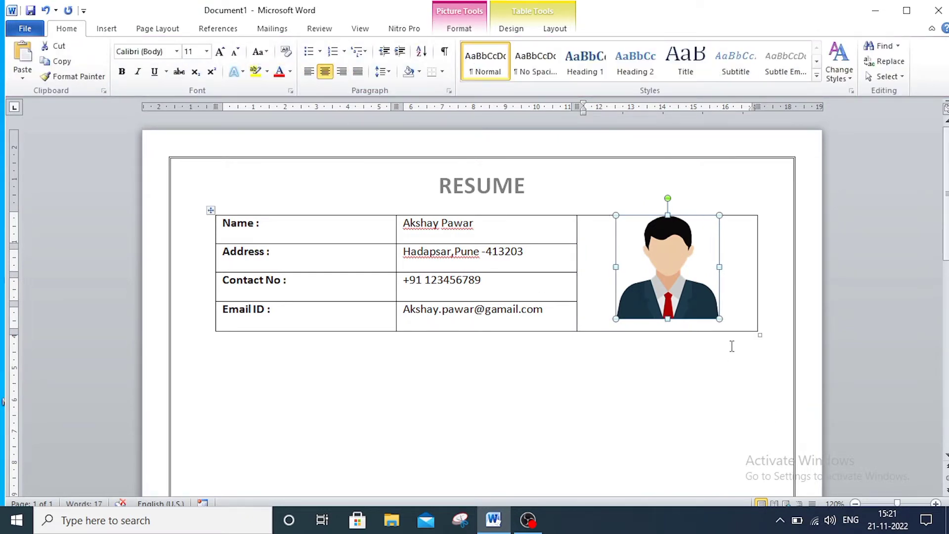
{"action": "left_click", "coordinate": [482, 332]}
Pull the table's bottom border up and delete a stray character from the e-mail address.
{"action": "left_click_drag", "start_coordinate": [491, 329], "coordinate": [491, 320]}
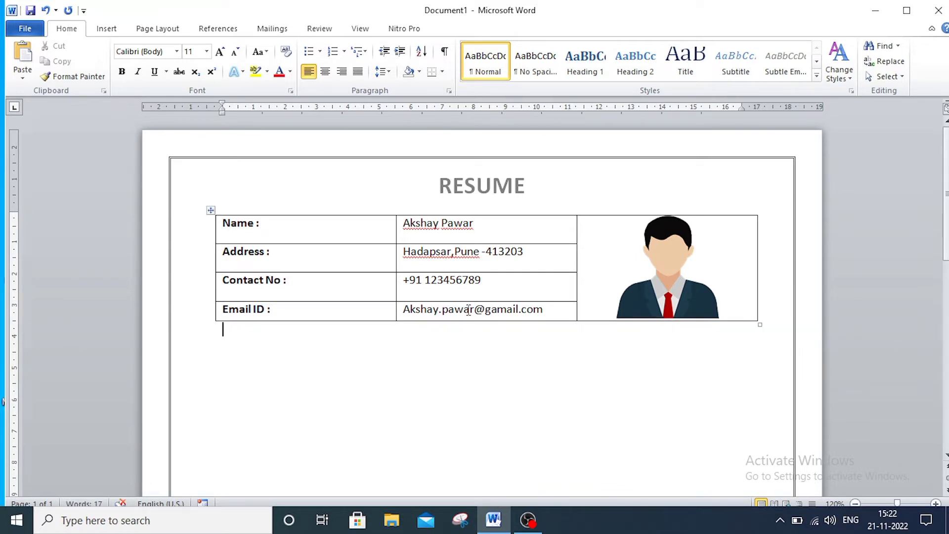
{"action": "left_click", "coordinate": [444, 312]}
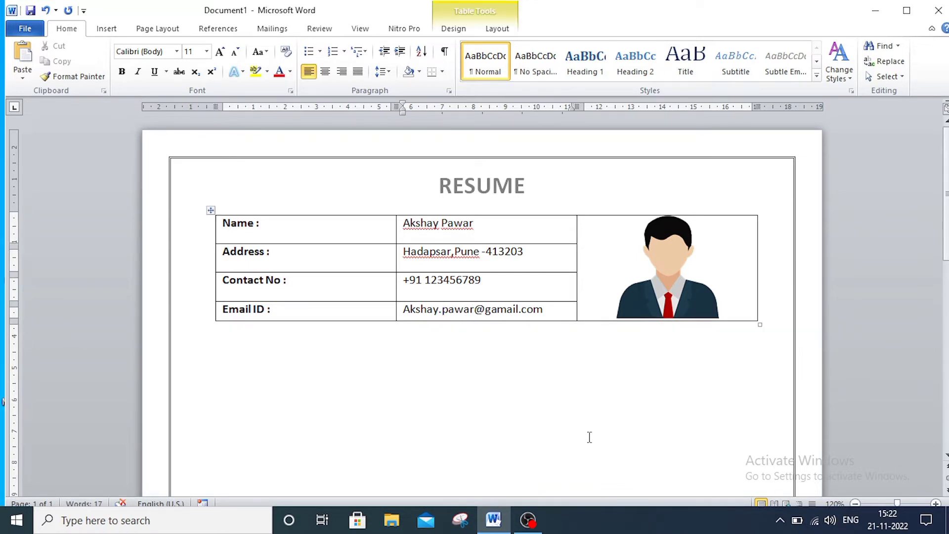
{"action": "key", "text": "BackSpace"}
{"action": "key", "text": "BackSpace"}
Add a bold, underlined 'Career Objective :' heading below the table.
{"action": "left_click", "coordinate": [502, 431]}
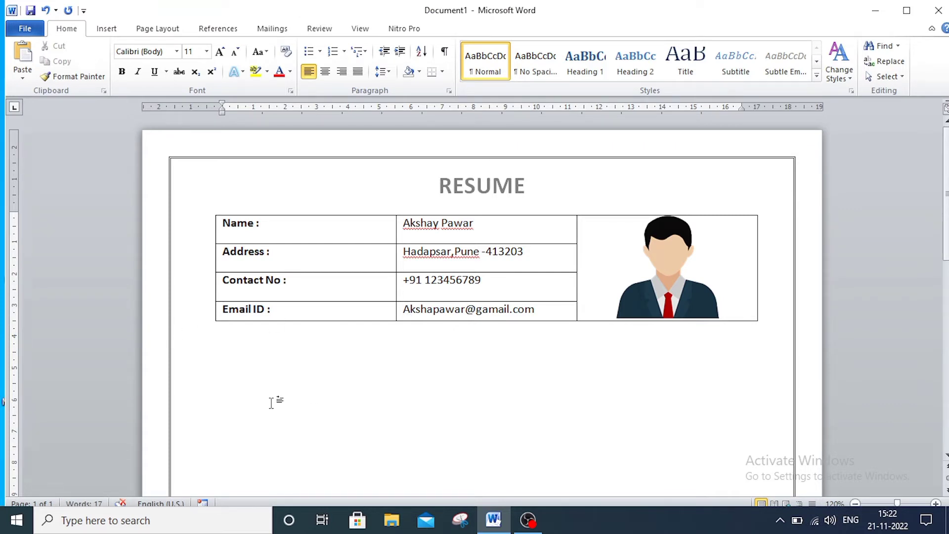
{"action": "type", "text": "C"}
{"action": "type", "text": "areer "}
{"action": "type", "text": "Objecti"}
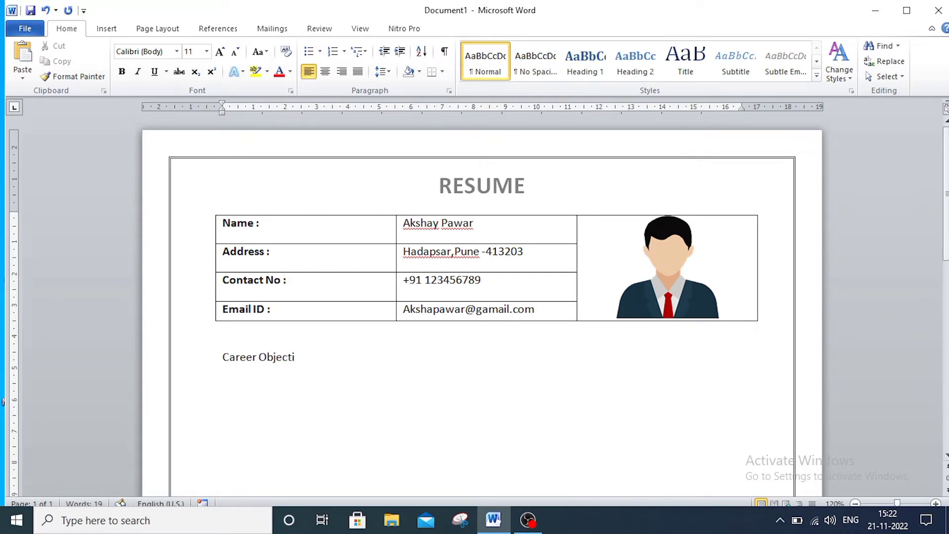
{"action": "type", "text": "ve :"}
{"action": "left_click_drag", "start_coordinate": [340, 363], "coordinate": [224, 361]}
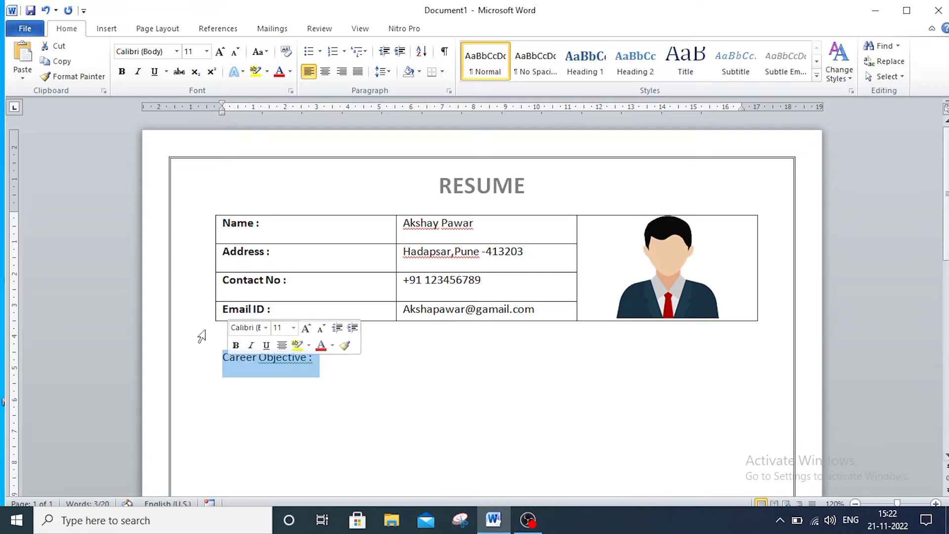
{"action": "key", "text": "ctrl+b"}
{"action": "left_click", "coordinate": [154, 71]}
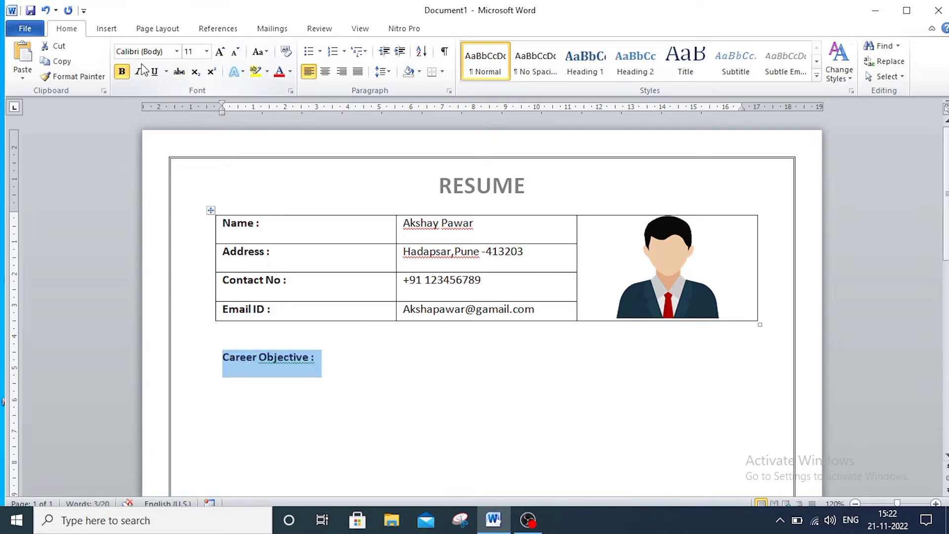
{"action": "left_click", "coordinate": [360, 364]}
Paste the career objective paragraph beneath the heading in plain, non-bold text.
{"action": "key", "text": "Return"}
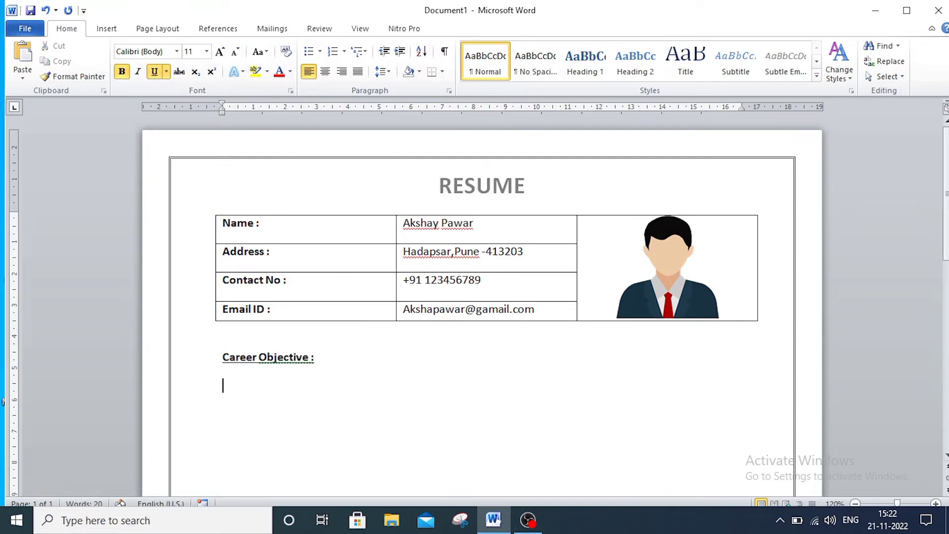
{"action": "left_click", "coordinate": [154, 71]}
{"action": "left_click", "coordinate": [121, 71]}
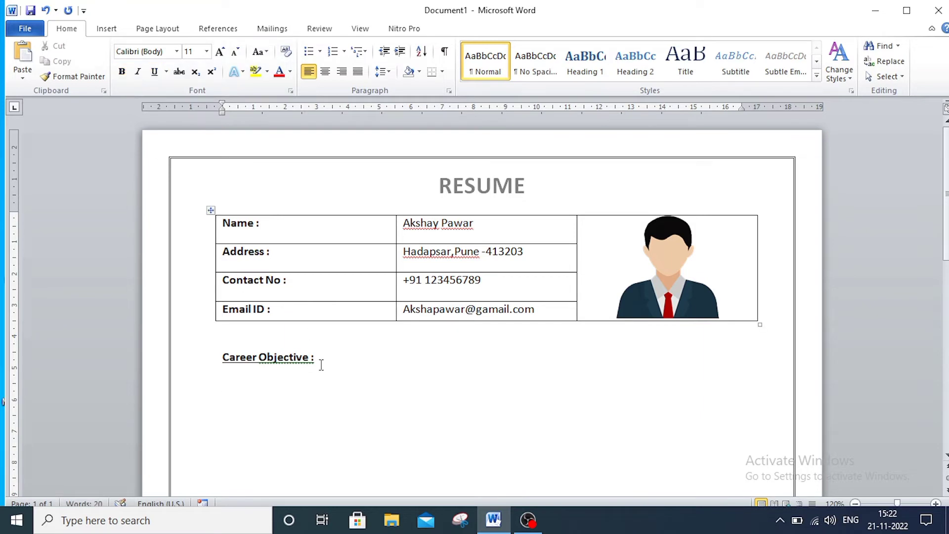
{"action": "type", "text": "To be a part of reputed organization which provides a steady career growth along with job satisfaction, challenges and I want to work hard with full dedication for the achievement of organization objectives."}
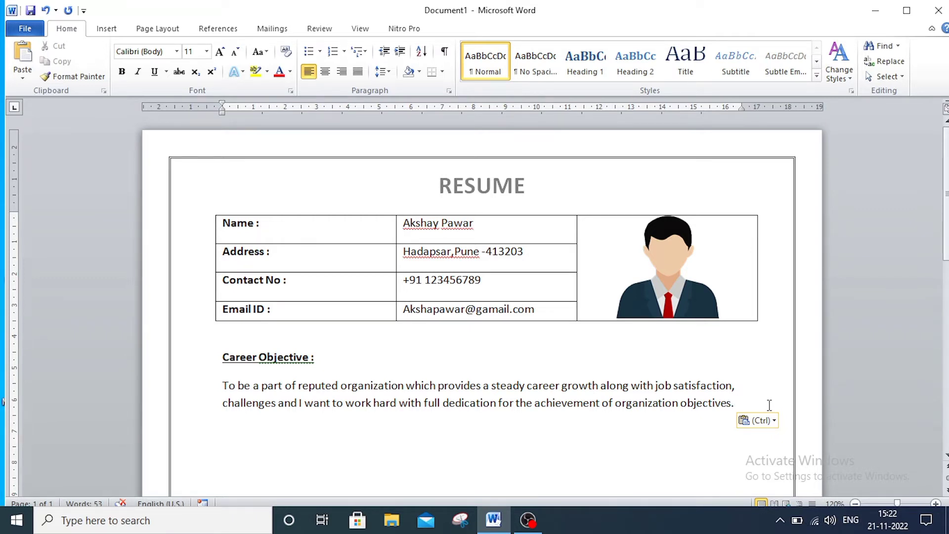
{"action": "key", "text": "Return"}
Type 'Educational Details:' and format it bold and underlined.
{"action": "type", "text": "E"}
{"action": "type", "text": "de"}
{"action": "key", "text": "BackSpace"}
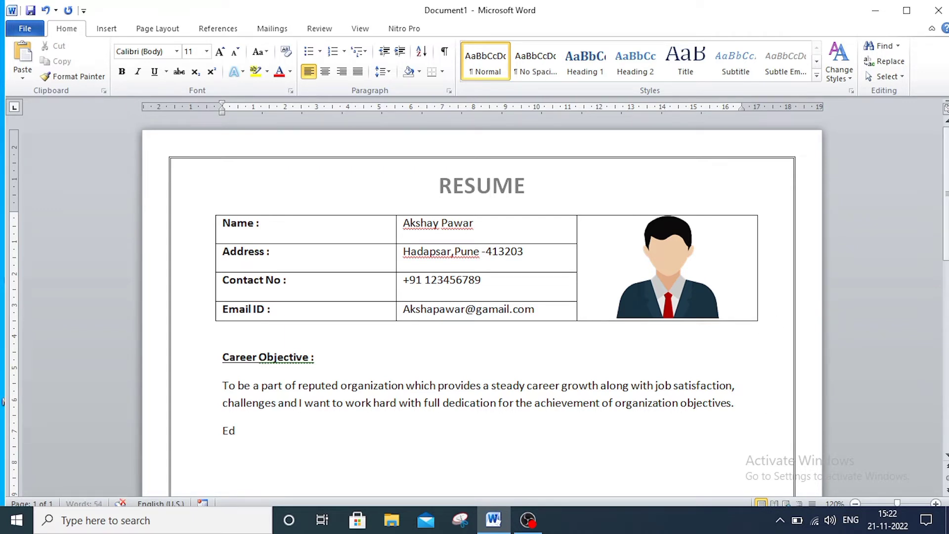
{"action": "type", "text": "u"}
{"action": "type", "text": "catio"}
{"action": "type", "text": "nal D"}
{"action": "type", "text": "etails"}
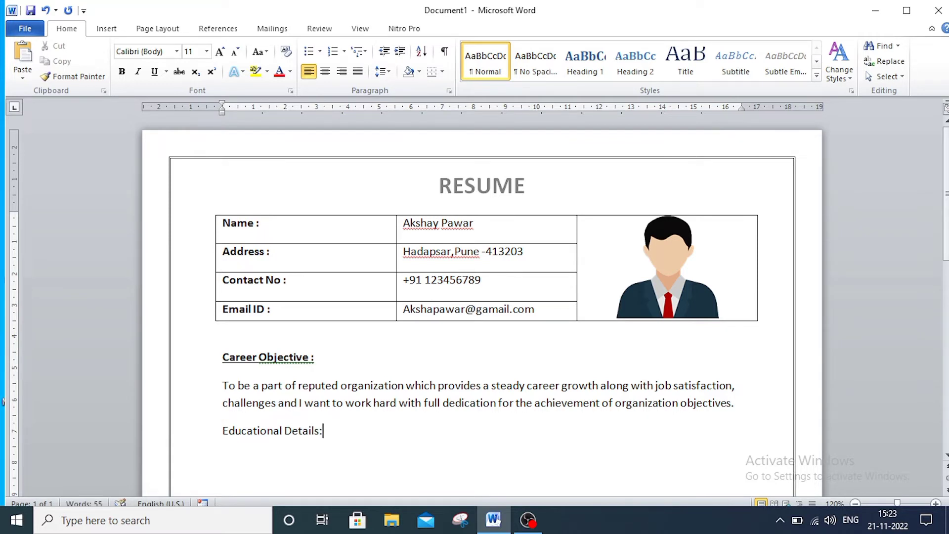
{"action": "type", "text": ":"}
{"action": "triple_click", "coordinate": [323, 433]}
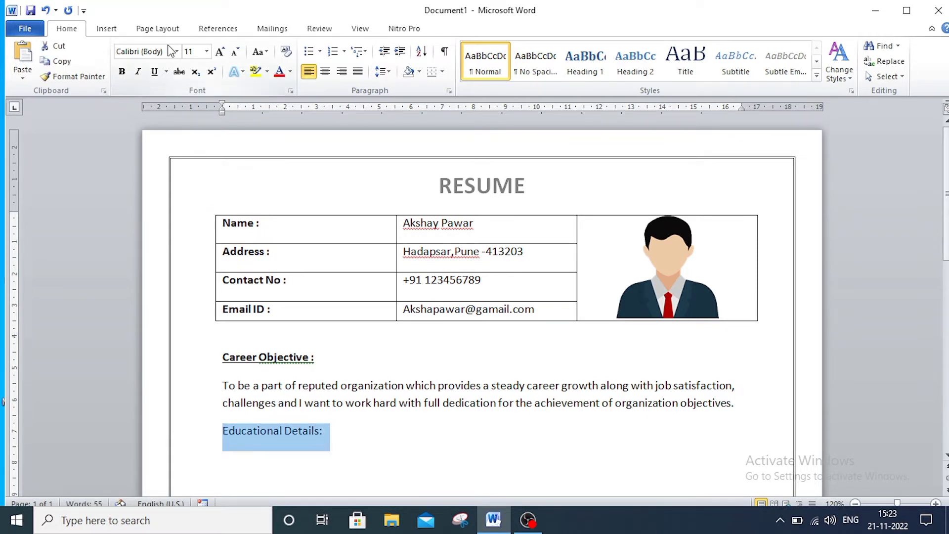
{"action": "left_click", "coordinate": [121, 71]}
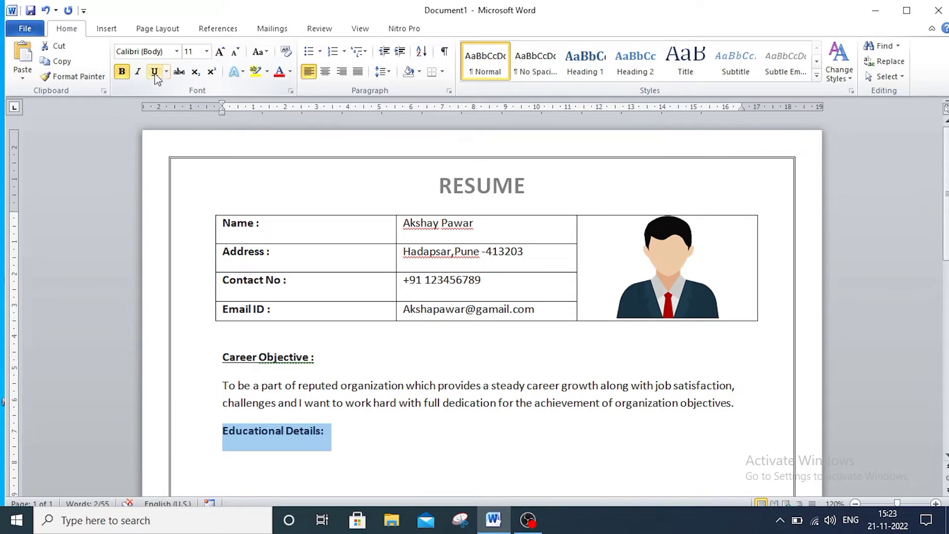
{"action": "left_click", "coordinate": [154, 71]}
{"action": "left_click", "coordinate": [387, 424]}
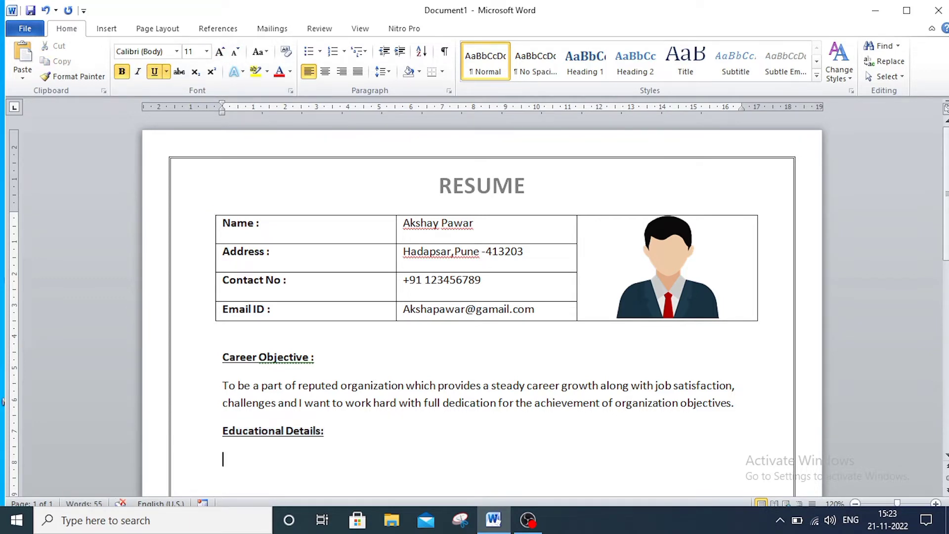
{"action": "left_click", "coordinate": [106, 28]}
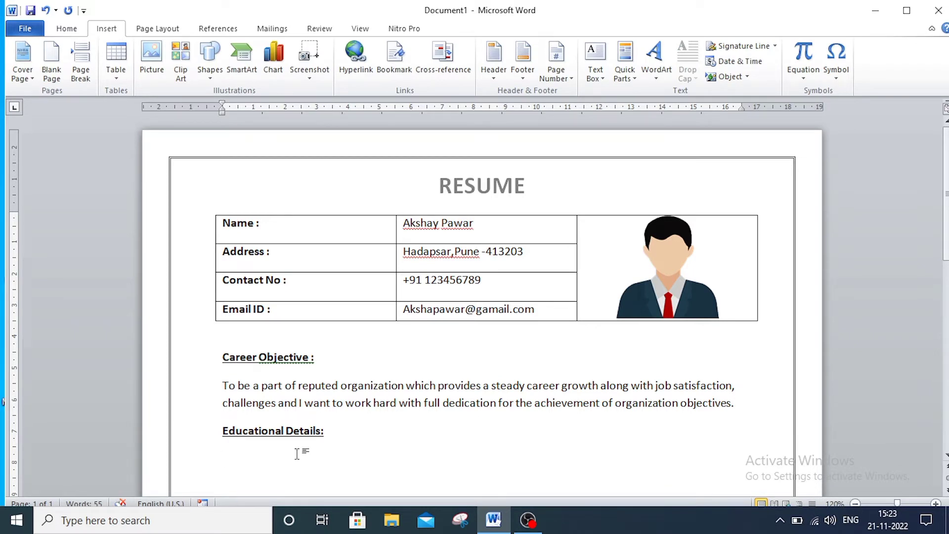
Insert a five-column table and label its first headers Sr. No and Qualification.
{"action": "left_click", "coordinate": [104, 57]}
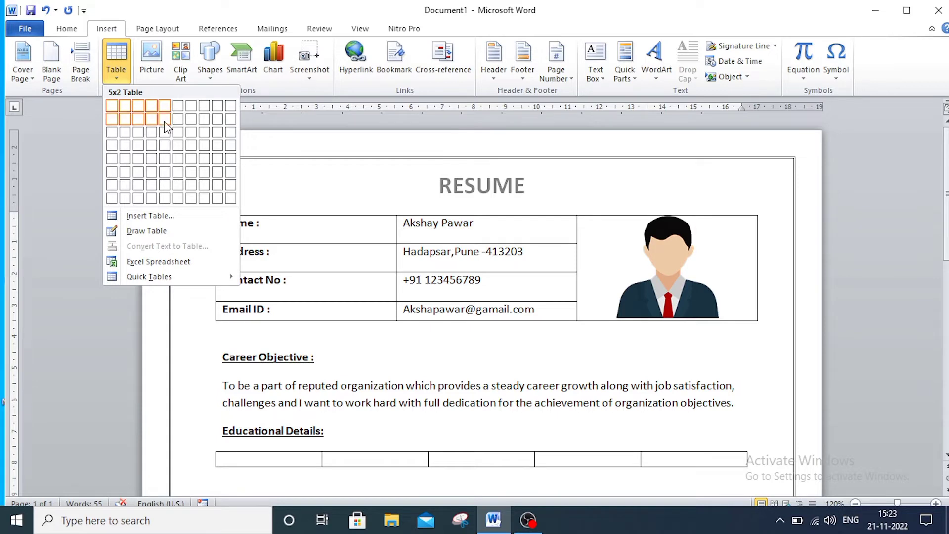
{"action": "left_click", "coordinate": [165, 145]}
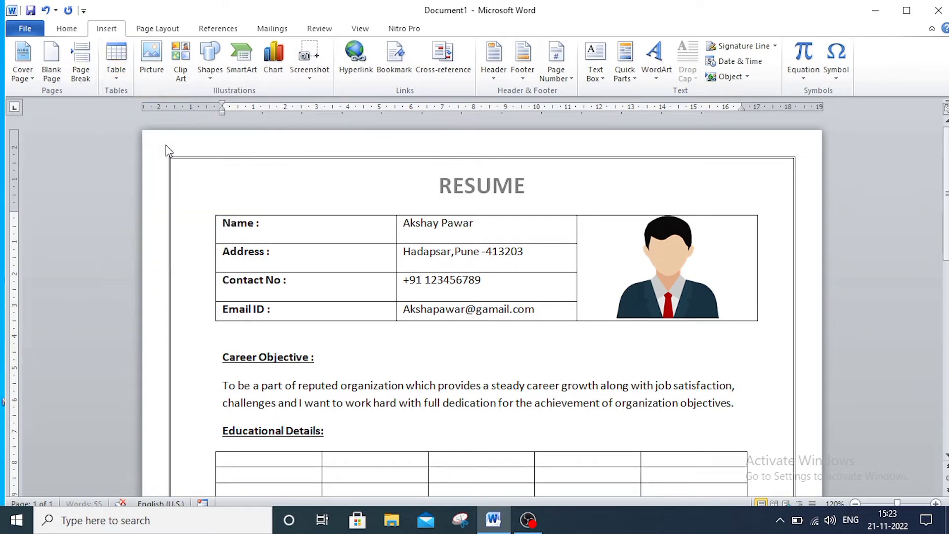
{"action": "scroll", "coordinate": [404, 304], "scroll_direction": "down", "scroll_amount": 2}
{"action": "left_click", "coordinate": [266, 383]}
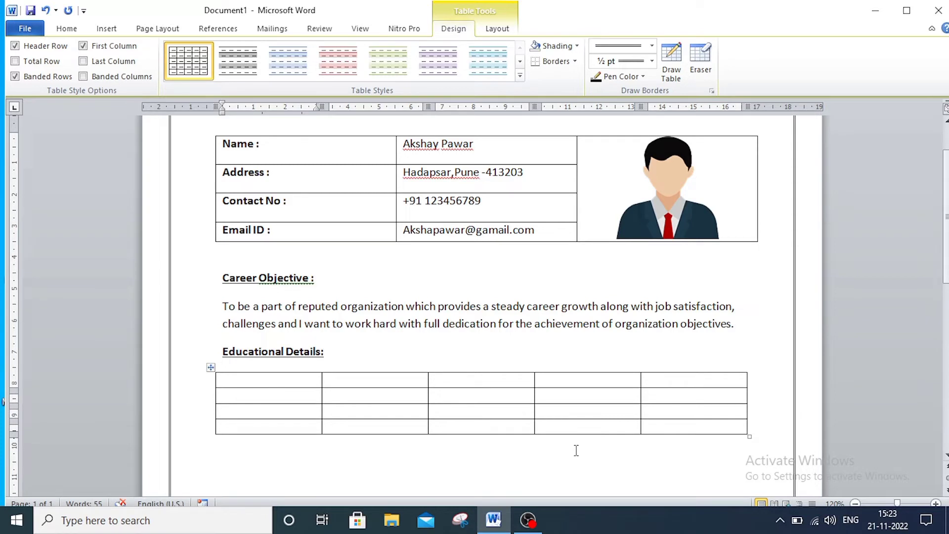
{"action": "type", "text": "Sr. "}
{"action": "type", "text": "No"}
{"action": "left_click", "coordinate": [405, 380]}
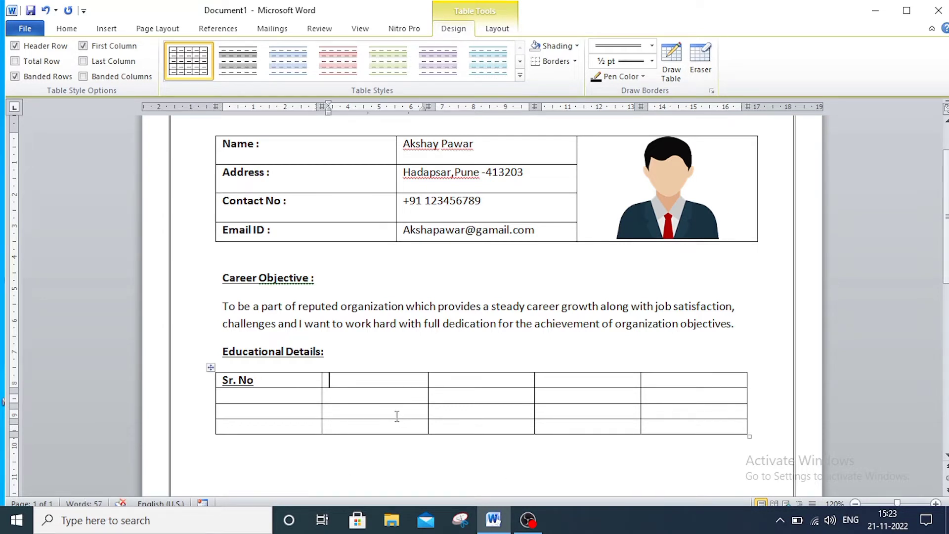
{"action": "type", "text": "Q"}
{"action": "type", "text": "ualificat"}
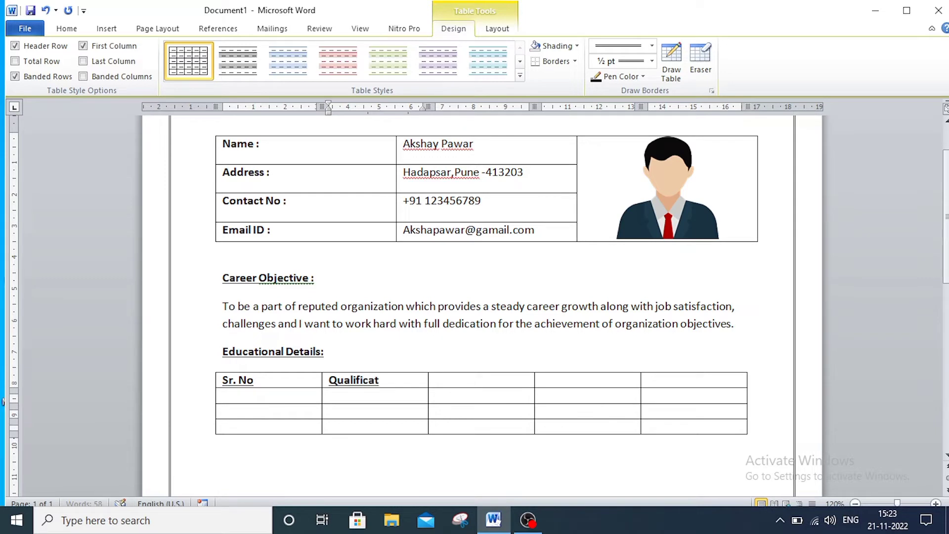
{"action": "type", "text": "ion"}
Fill the remaining headers with University/Board, Year and Percentage (%).
{"action": "left_click", "coordinate": [492, 380]}
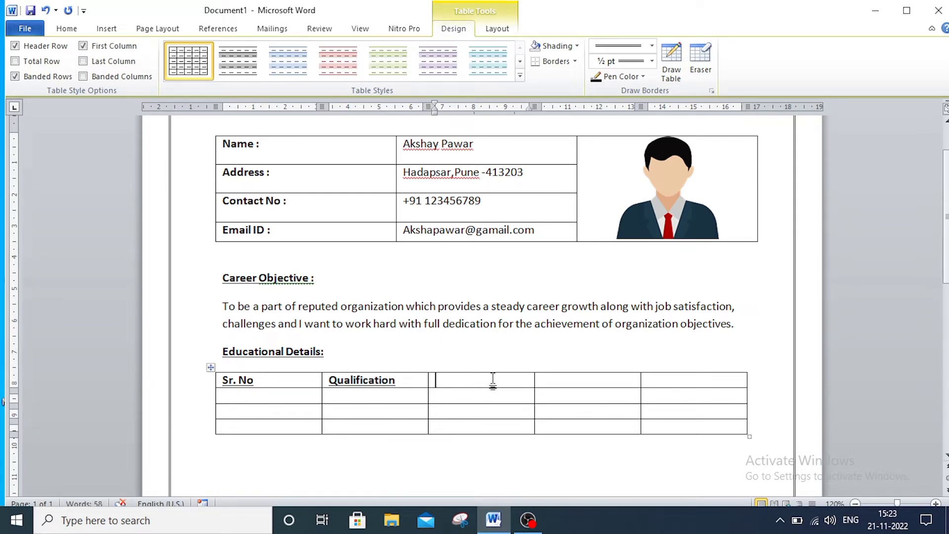
{"action": "type", "text": "U"}
{"action": "type", "text": "niv"}
{"action": "type", "text": "ersity"}
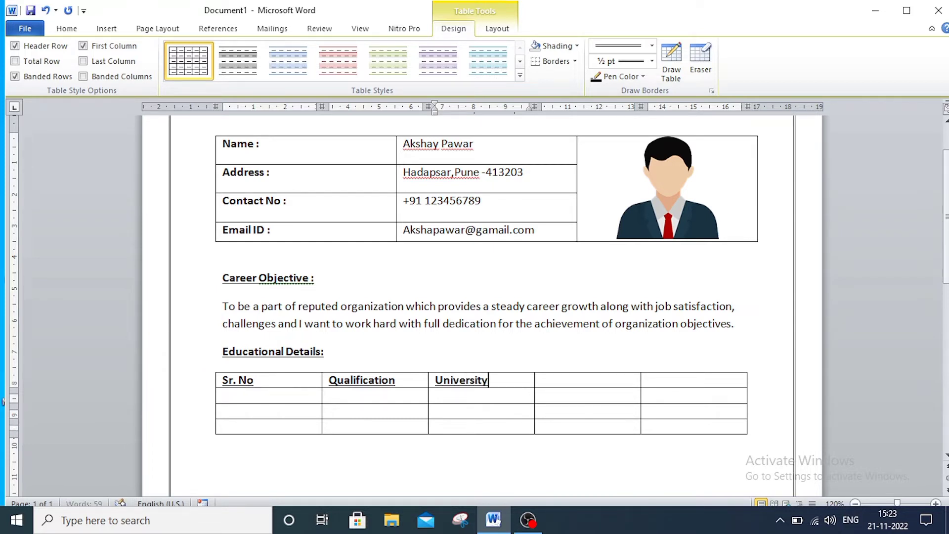
{"action": "type", "text": "/B"}
{"action": "type", "text": "oard"}
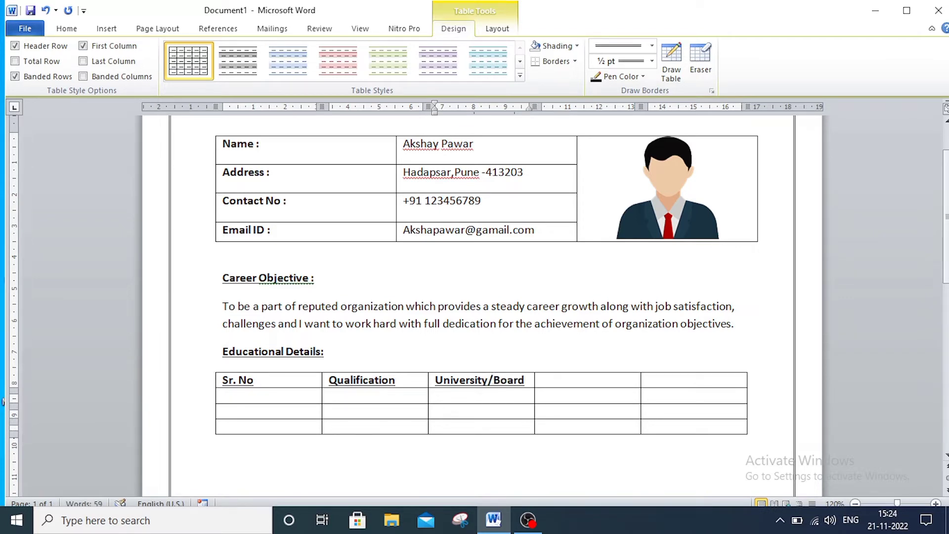
{"action": "key", "text": "Tab"}
{"action": "type", "text": "Yea"}
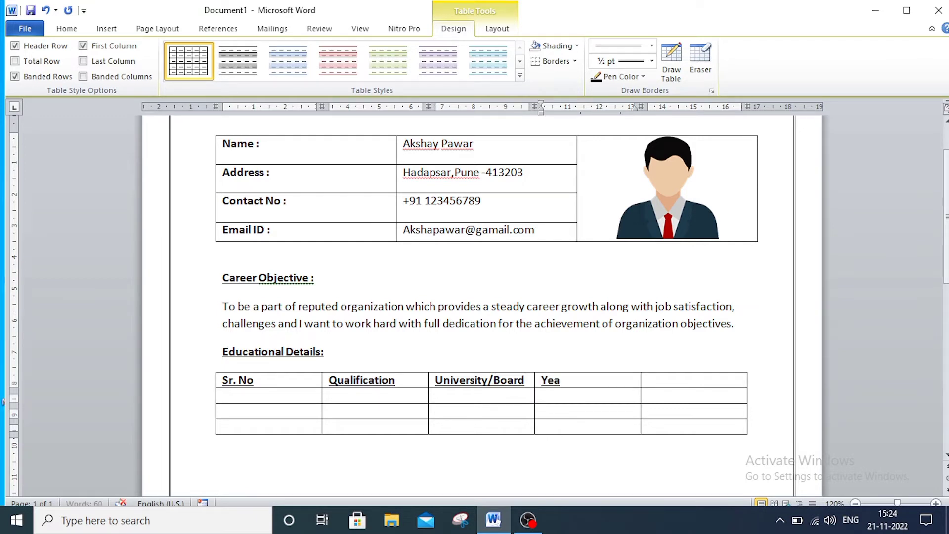
{"action": "type", "text": "r"}
{"action": "key", "text": "Tab"}
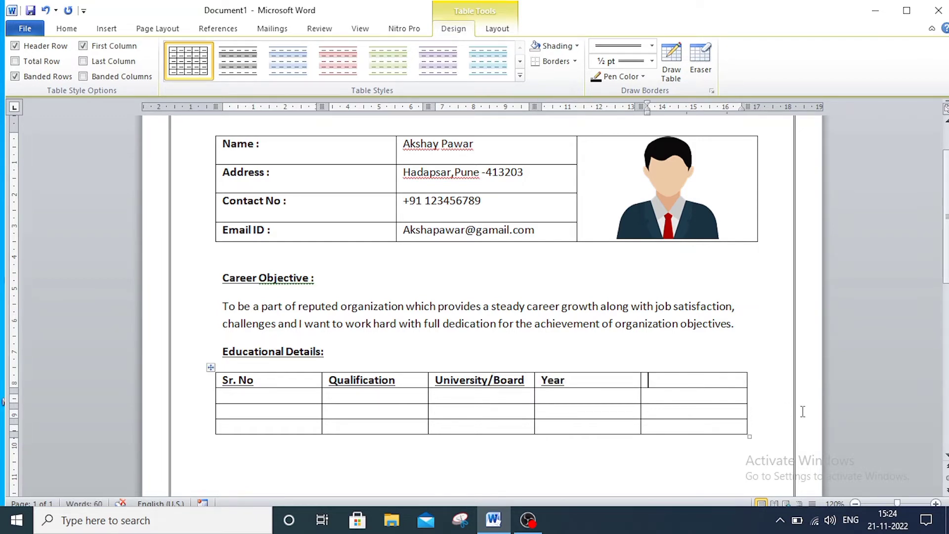
{"action": "type", "text": "Perc"}
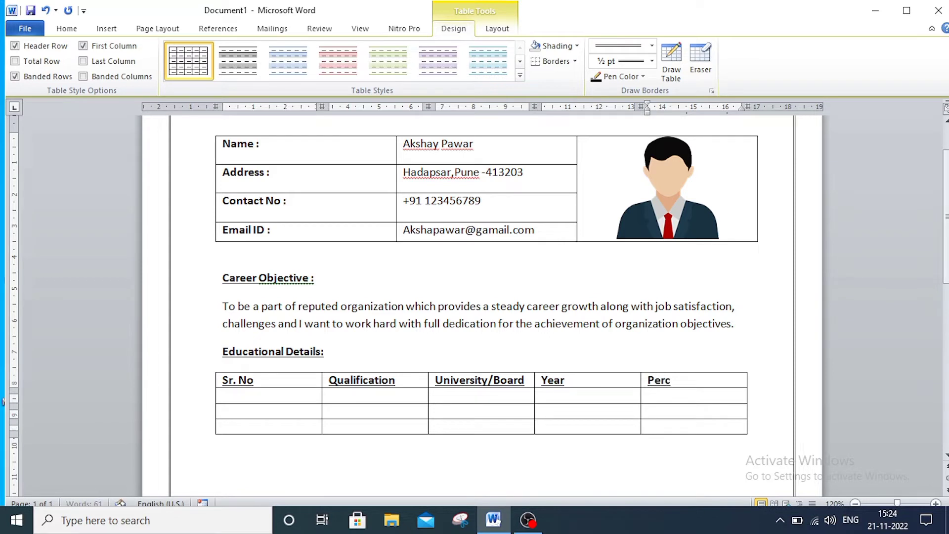
{"action": "type", "text": "entage "}
{"action": "type", "text": "()"}
{"action": "key", "text": "Left"}
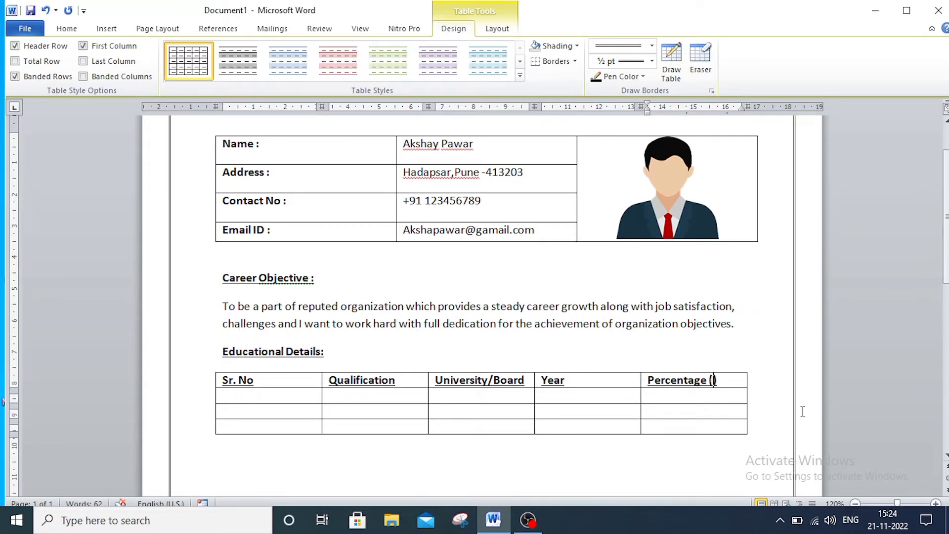
{"action": "type", "text": "%"}
{"action": "left_click", "coordinate": [271, 399]}
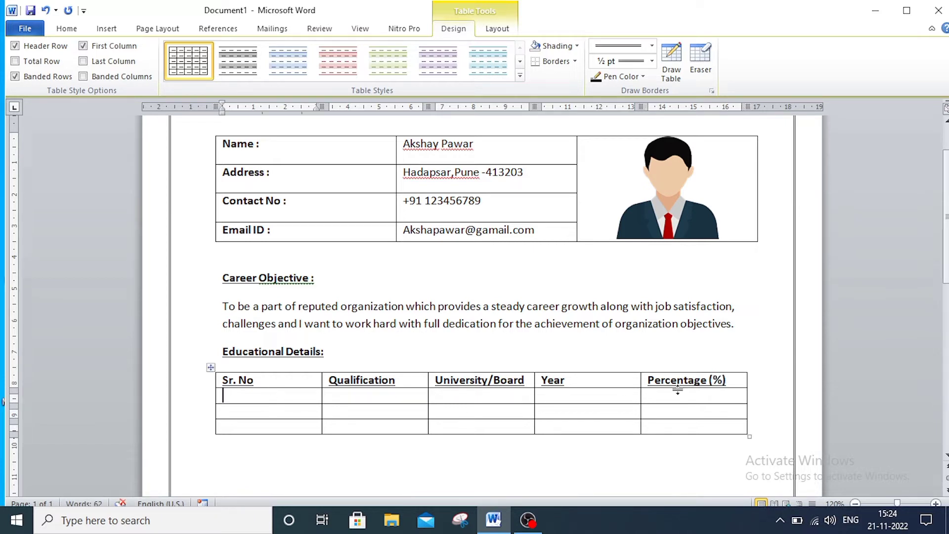
Centre the education table's header row.
{"action": "left_click", "coordinate": [212, 383]}
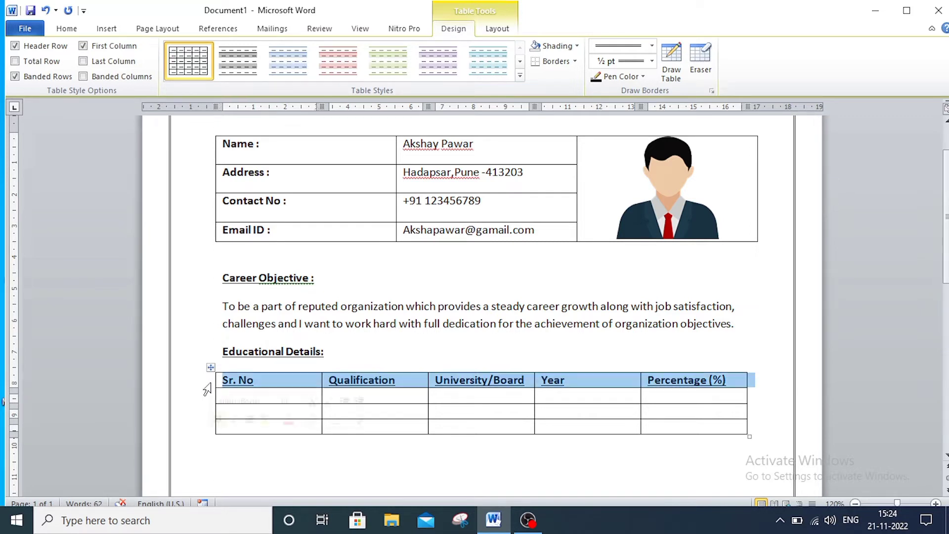
{"action": "left_click", "coordinate": [78, 33]}
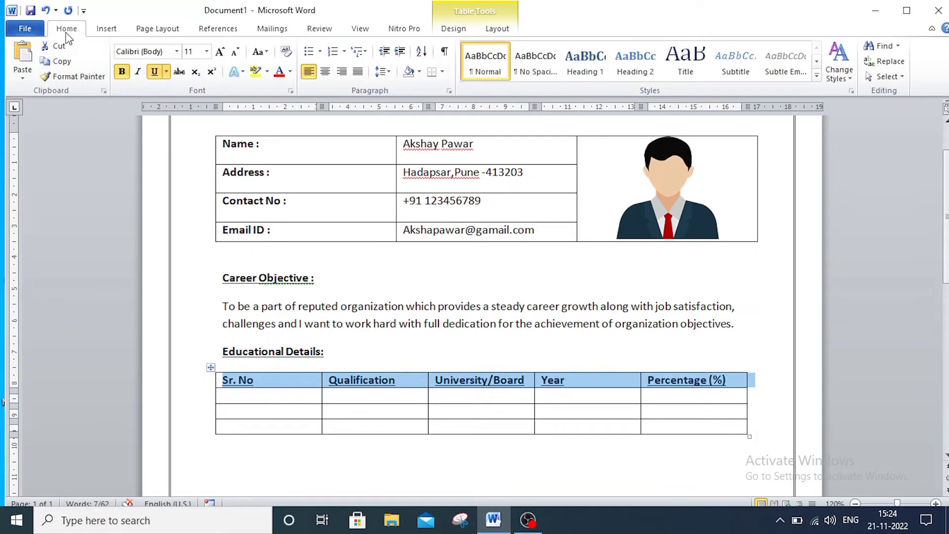
{"action": "left_click", "coordinate": [325, 73]}
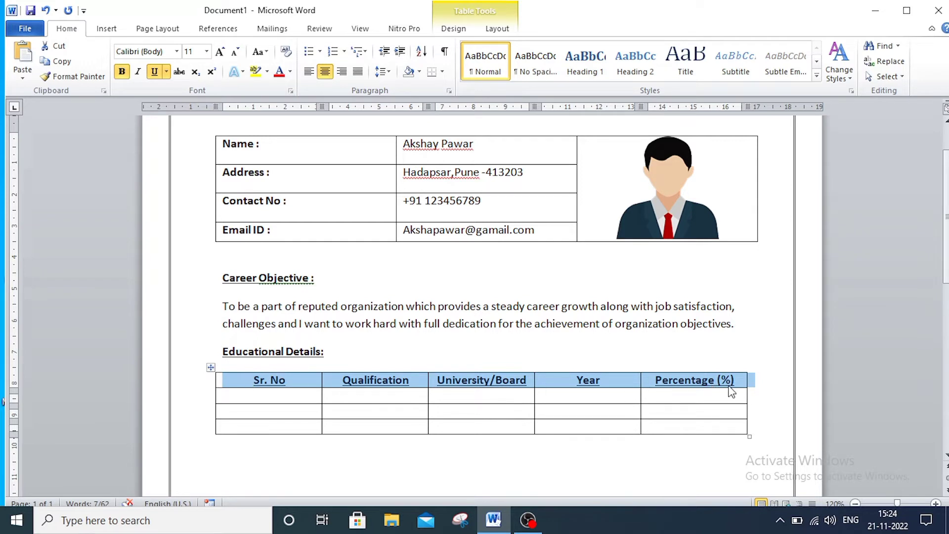
Enter serial numbers 1, 2, 3 and qualifications B.E. (Mech), HSC and SSC.
{"action": "left_click", "coordinate": [265, 397]}
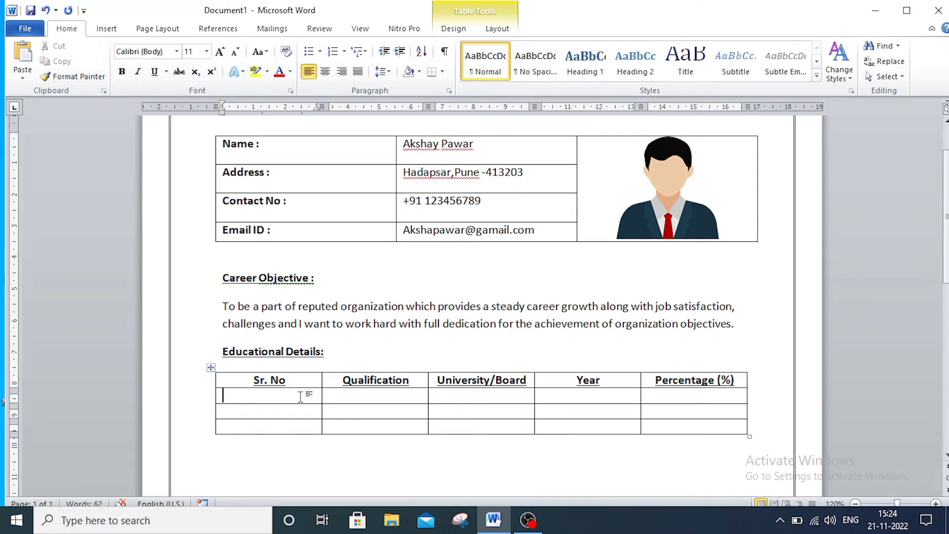
{"action": "type", "text": "1"}
{"action": "key", "text": "Down"}
{"action": "type", "text": "2"}
{"action": "key", "text": "Down"}
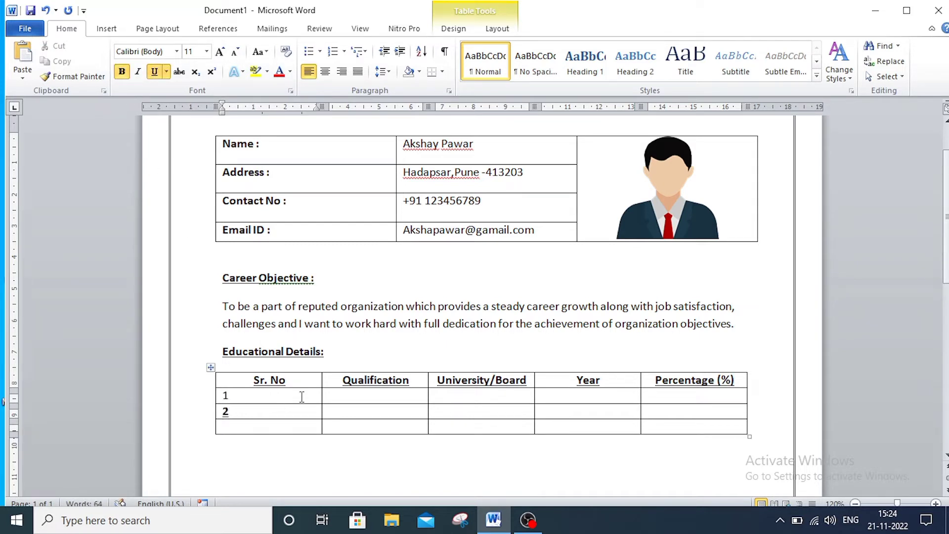
{"action": "type", "text": "3"}
{"action": "key", "text": "Tab"}
{"action": "key", "text": "Up"}
{"action": "key", "text": "Up"}
{"action": "type", "text": "B."}
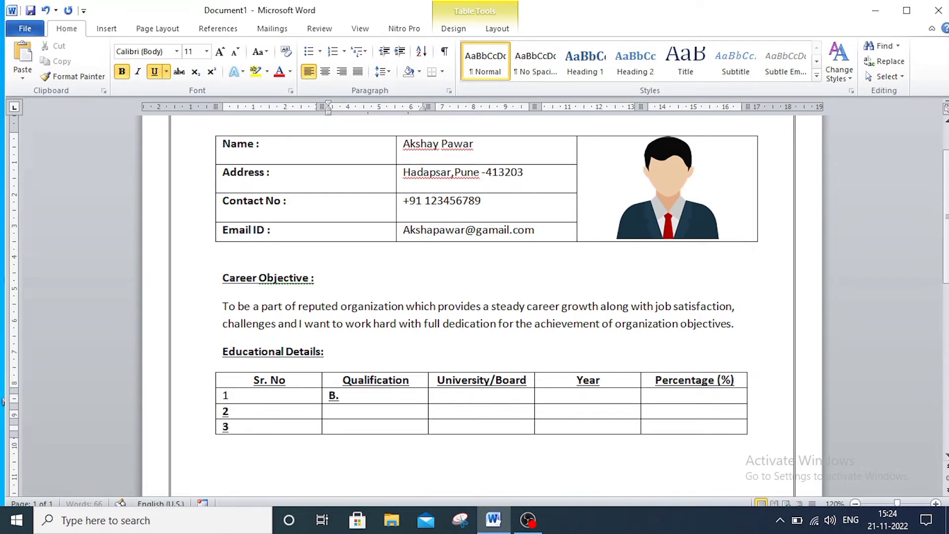
{"action": "type", "text": "E."}
{"action": "type", "text": " ("}
{"action": "type", "text": "M"}
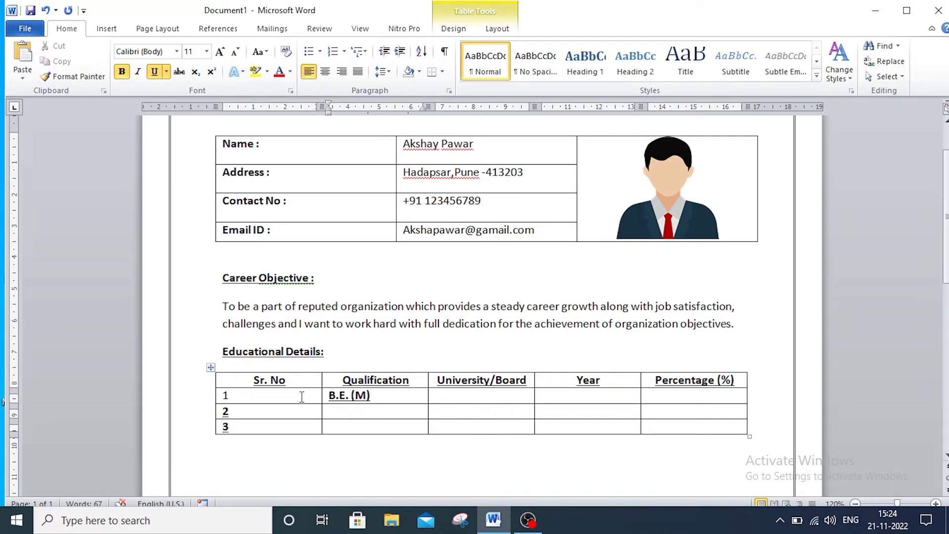
{"action": "type", "text": "ech"}
{"action": "type", "text": "HS"}
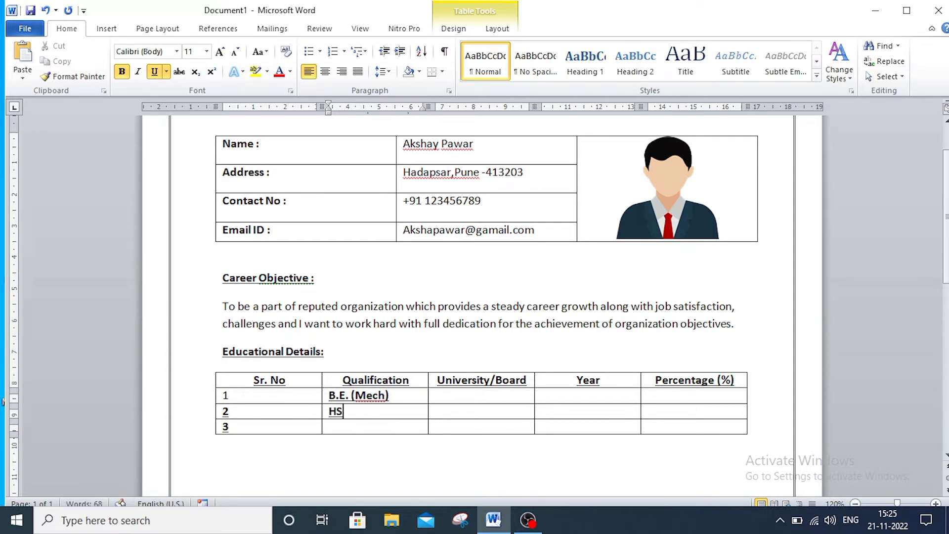
{"action": "type", "text": "C"}
{"action": "left_click", "coordinate": [380, 428]}
{"action": "type", "text": "SSC"}
Enter boards XYZ and Mahashtra for rows 1–3, correcting row 2 to Maharashtra.
{"action": "left_click", "coordinate": [489, 398]}
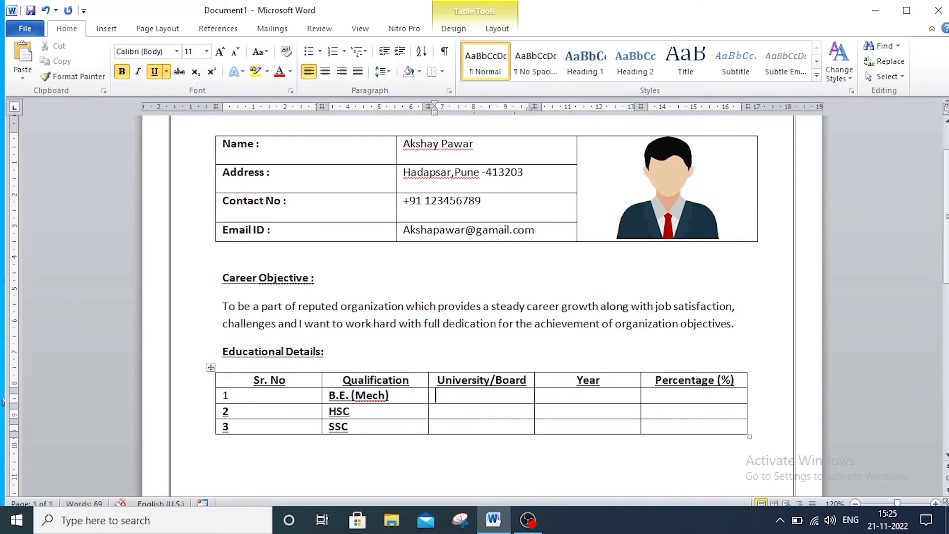
{"action": "type", "text": "XYZ"}
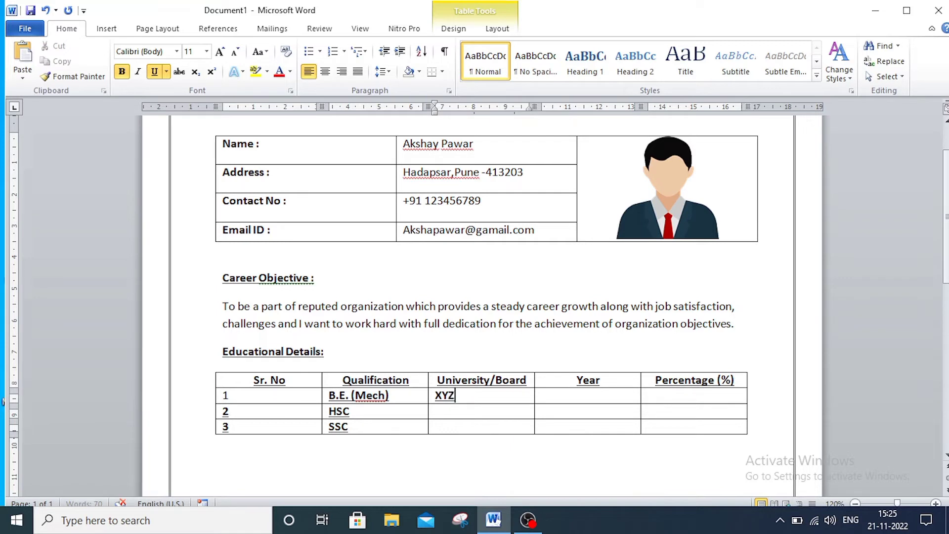
{"action": "mouse_move", "coordinate": [417, 396]}
{"action": "left_click", "coordinate": [479, 408]}
{"action": "type", "text": "Maha"}
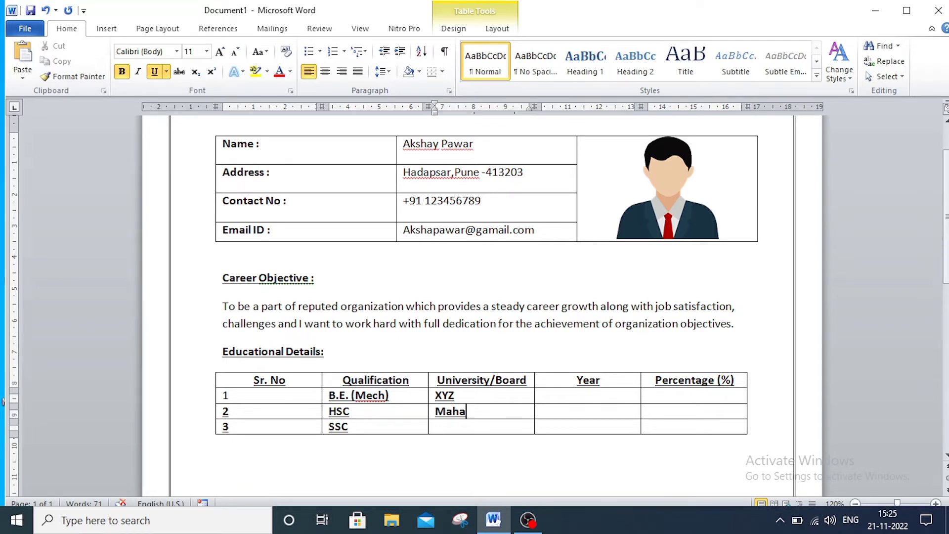
{"action": "type", "text": "shtra"}
{"action": "left_click_drag", "start_coordinate": [532, 418], "coordinate": [436, 414]}
{"action": "key", "text": "ctrl+c"}
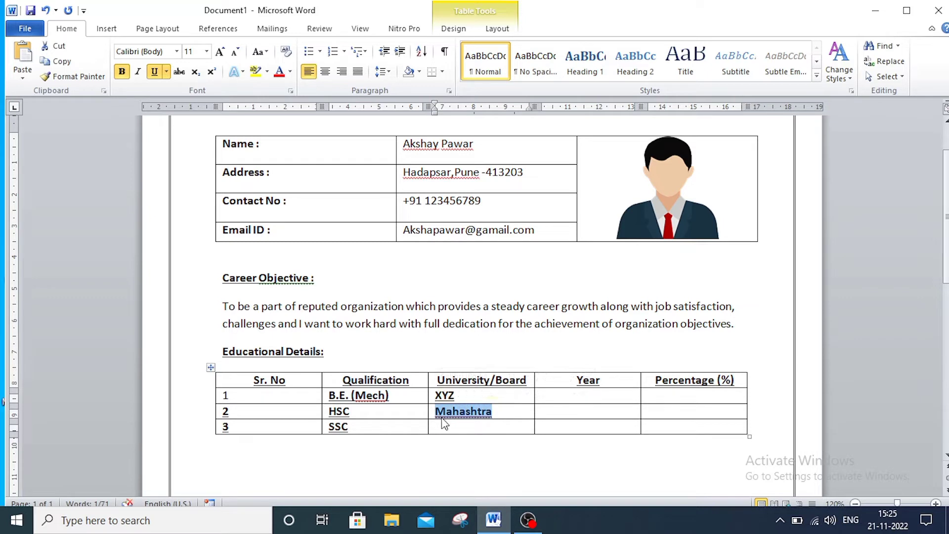
{"action": "left_click", "coordinate": [465, 428]}
{"action": "key", "text": "ctrl+v"}
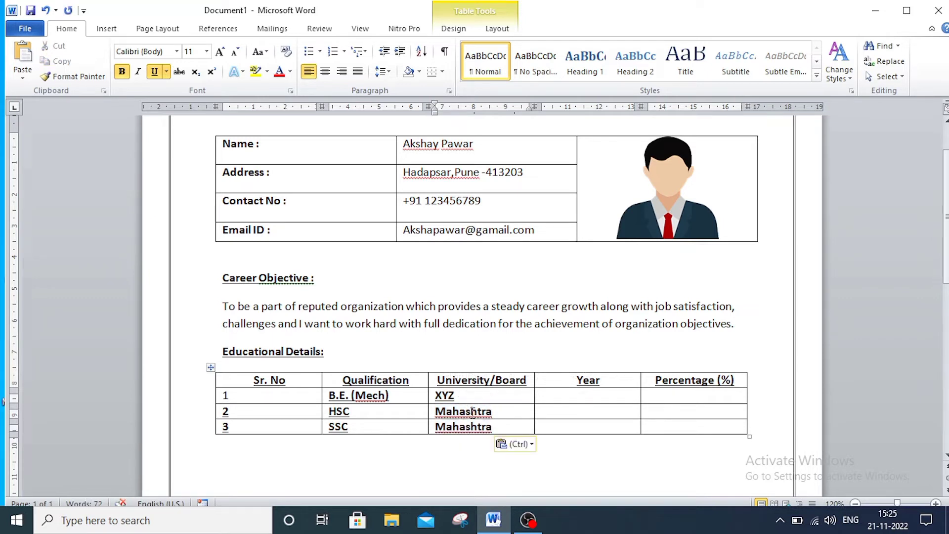
{"action": "right_click", "coordinate": [474, 425]}
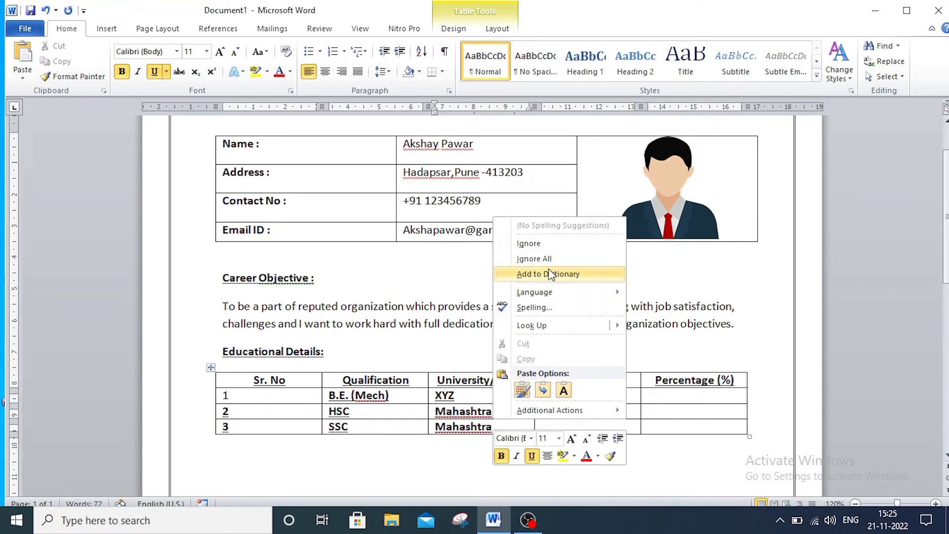
{"action": "left_click", "coordinate": [472, 411]}
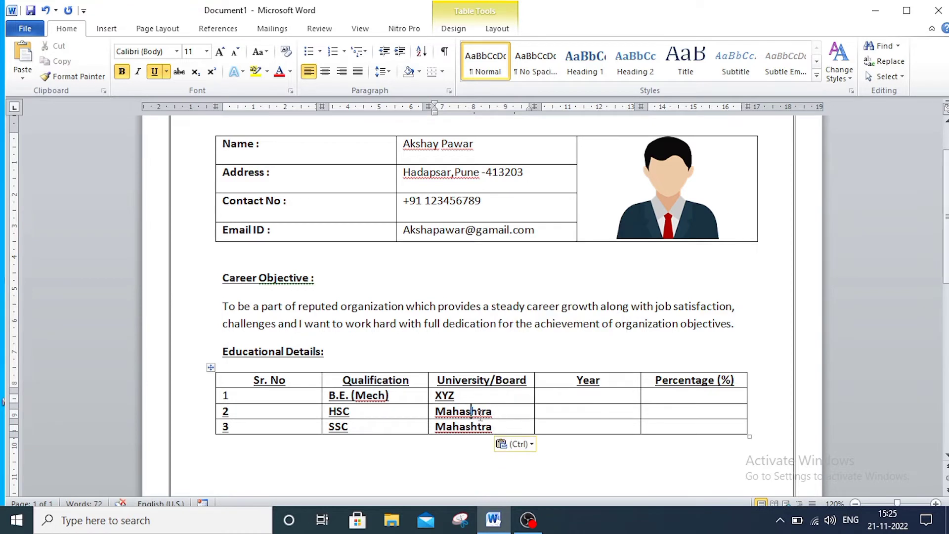
{"action": "left_click", "coordinate": [597, 398]}
{"action": "left_click", "coordinate": [469, 411]}
{"action": "type", "text": "ra"}
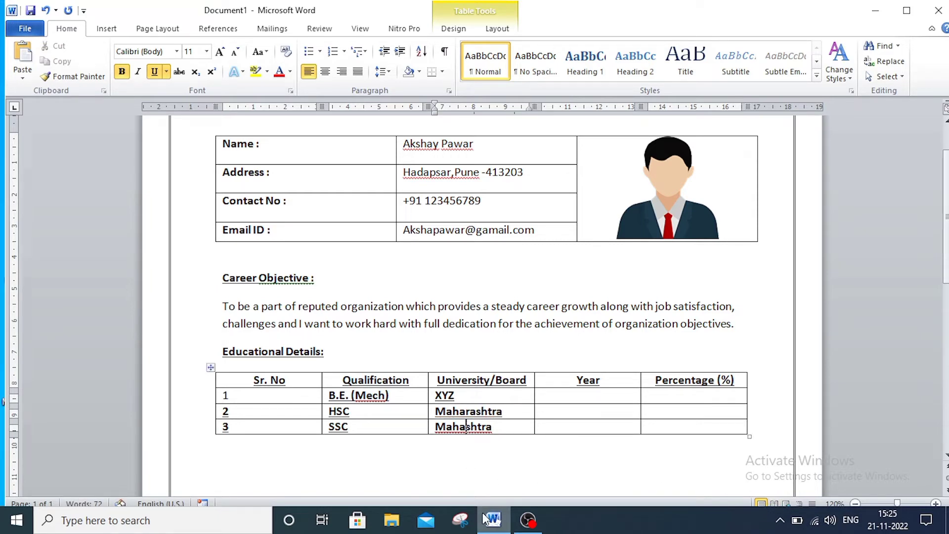
Enter years 2018, 2014, 2012 and percentages 75, 79, 80 for the three education rows.
{"action": "left_click", "coordinate": [595, 396]}
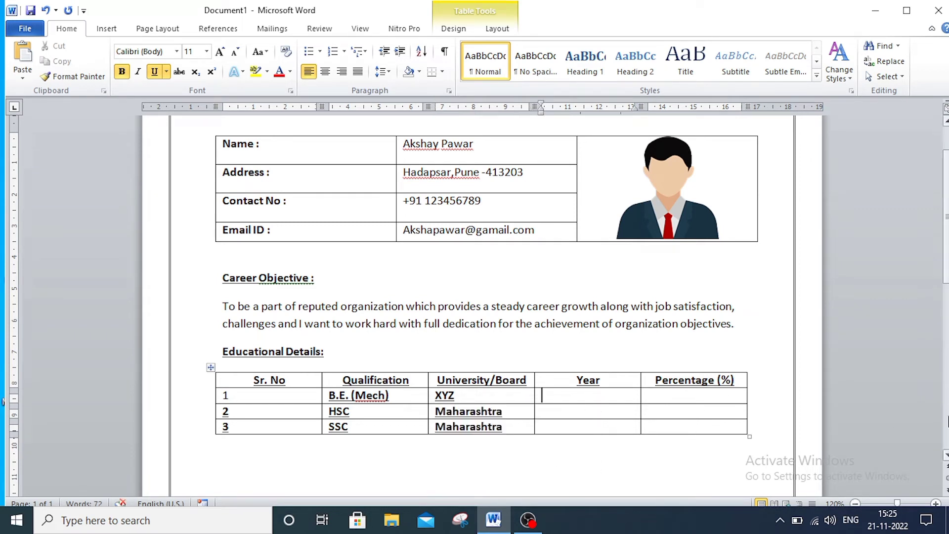
{"action": "type", "text": "2018"}
{"action": "key", "text": "Down"}
{"action": "type", "text": "20"}
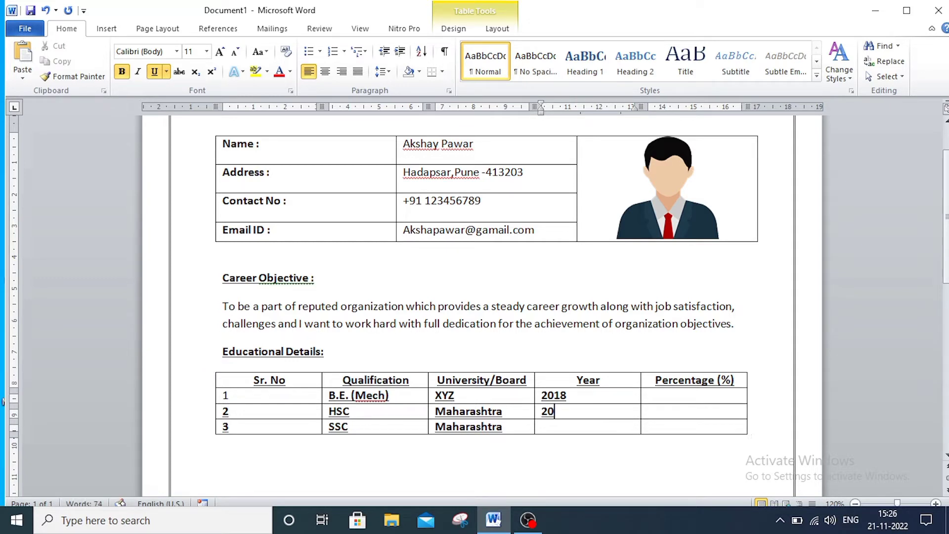
{"action": "type", "text": "14"}
{"action": "left_click", "coordinate": [600, 425]}
{"action": "type", "text": "201"}
{"action": "type", "text": "2"}
{"action": "left_click", "coordinate": [687, 395]}
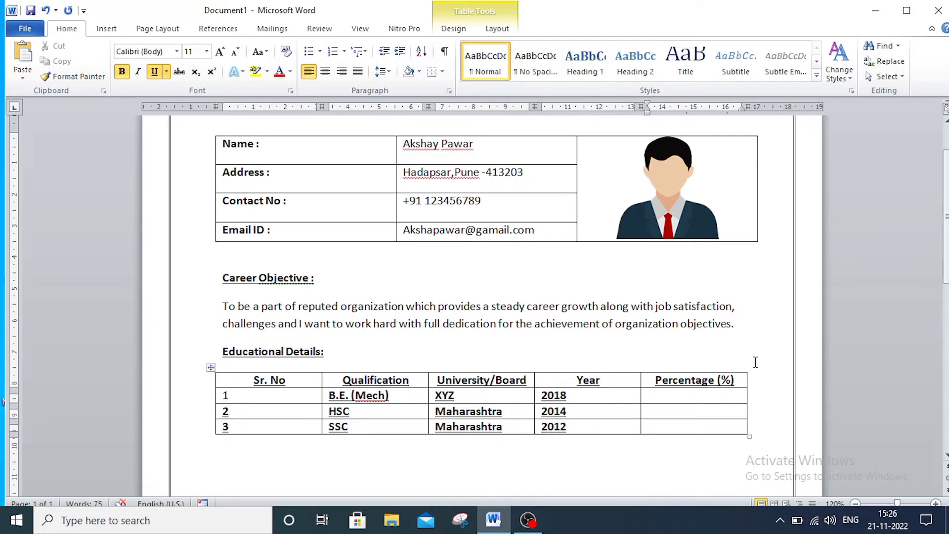
{"action": "type", "text": "75"}
{"action": "key", "text": "Down"}
{"action": "type", "text": "7"}
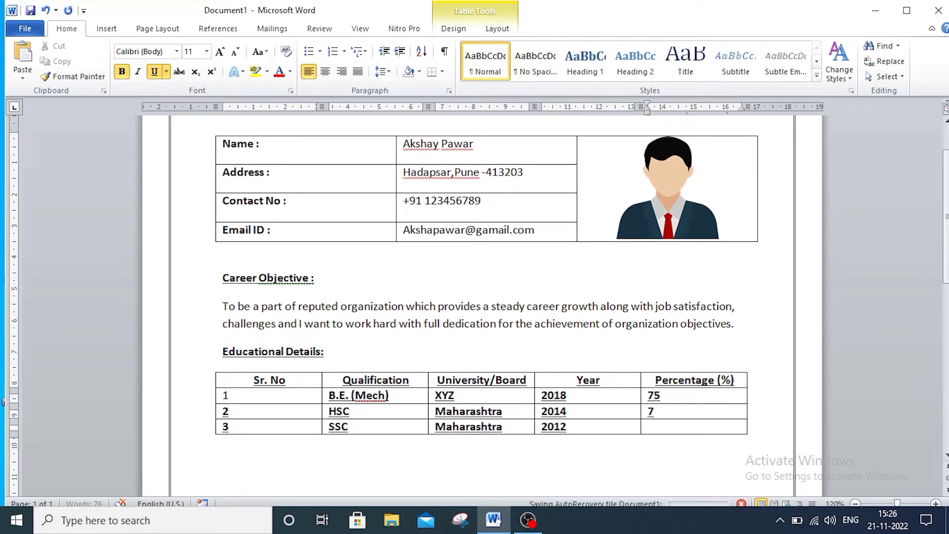
{"action": "type", "text": "9"}
{"action": "key", "text": "Down"}
{"action": "type", "text": "8"}
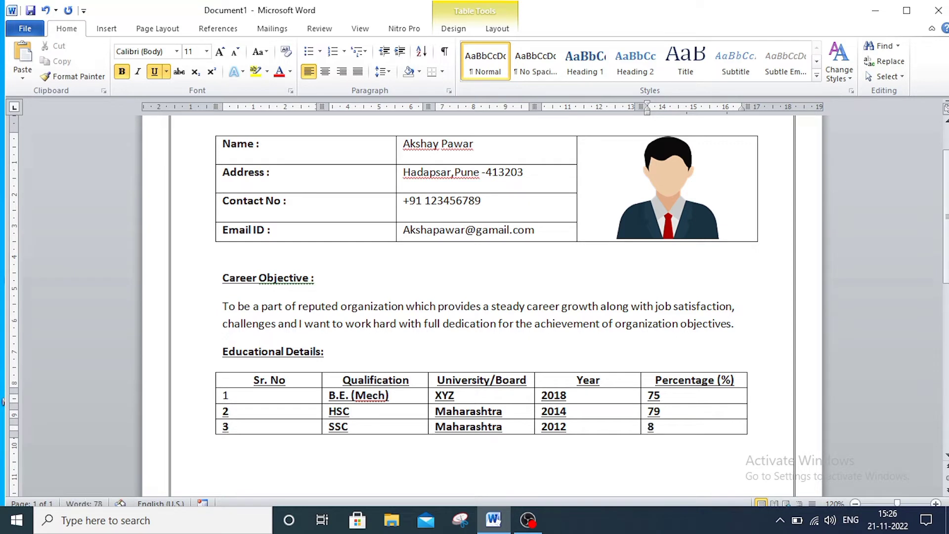
{"action": "type", "text": "0"}
Remove bold and underline from the three education data rows and centre their text.
{"action": "left_click_drag", "start_coordinate": [204, 401], "coordinate": [518, 447]}
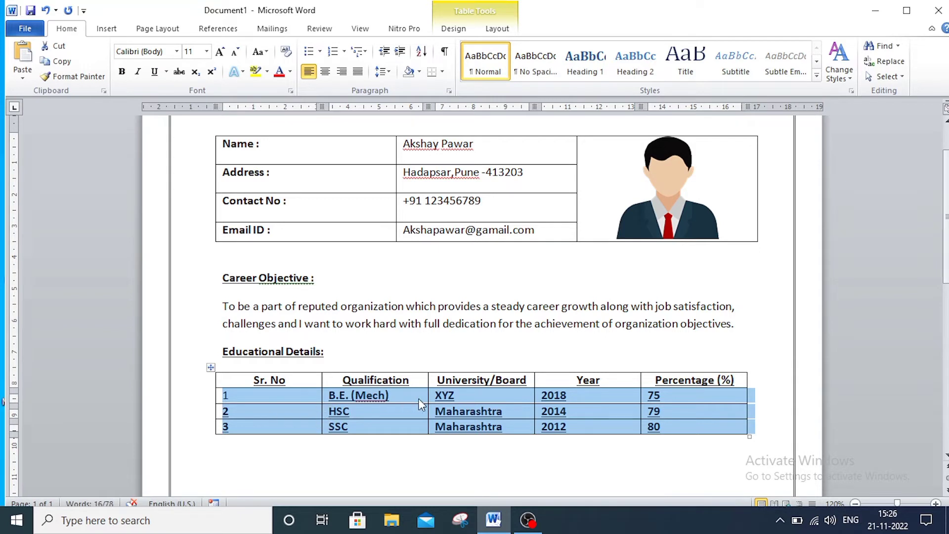
{"action": "left_click", "coordinate": [128, 74]}
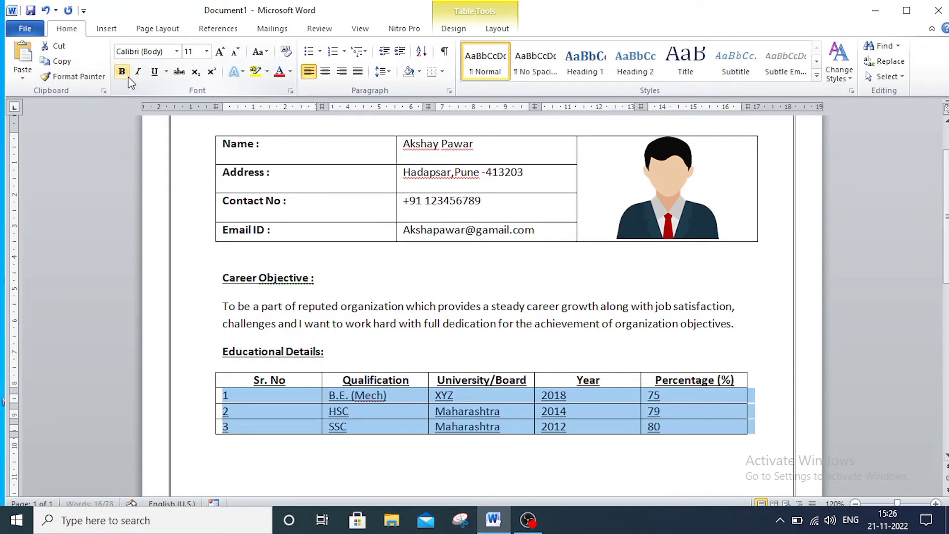
{"action": "left_click", "coordinate": [154, 71]}
{"action": "scroll", "coordinate": [408, 481], "scroll_direction": "down", "scroll_amount": 2}
{"action": "scroll", "coordinate": [420, 413], "scroll_direction": "down", "scroll_amount": 2}
{"action": "left_click", "coordinate": [420, 413]}
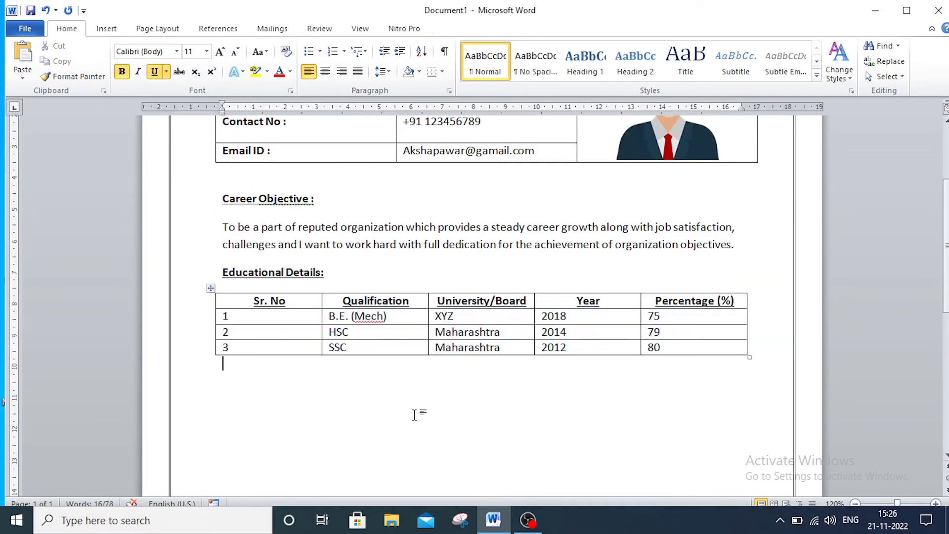
{"action": "left_click_drag", "start_coordinate": [214, 320], "coordinate": [215, 347]}
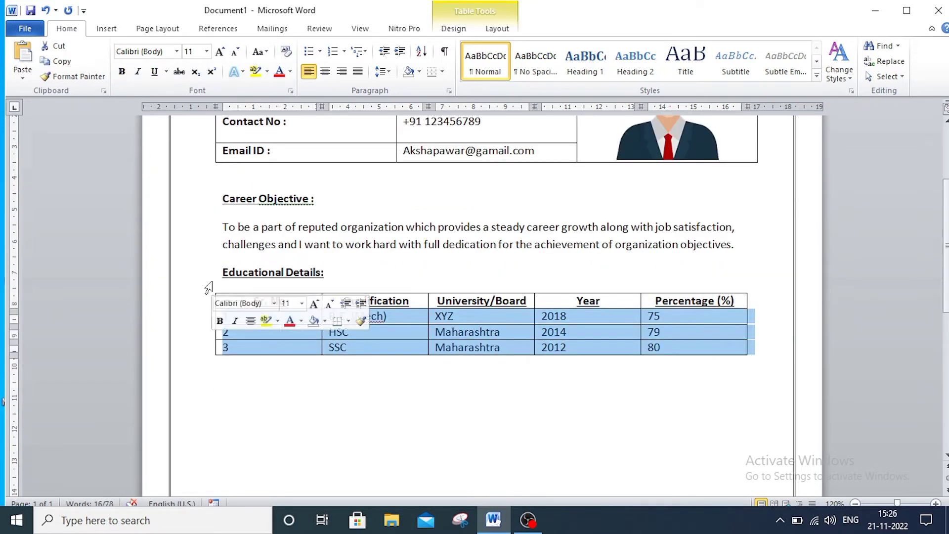
{"action": "left_click", "coordinate": [326, 73]}
{"action": "left_click", "coordinate": [404, 403]}
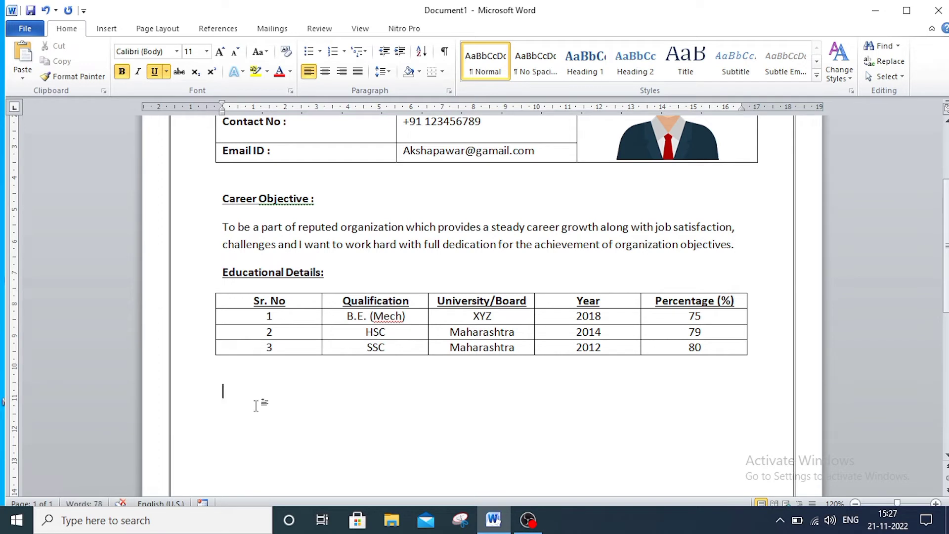
Type the heading 'Technical Qualification :' below the education table.
{"action": "type", "text": "Tec"}
{"action": "type", "text": "hnical "}
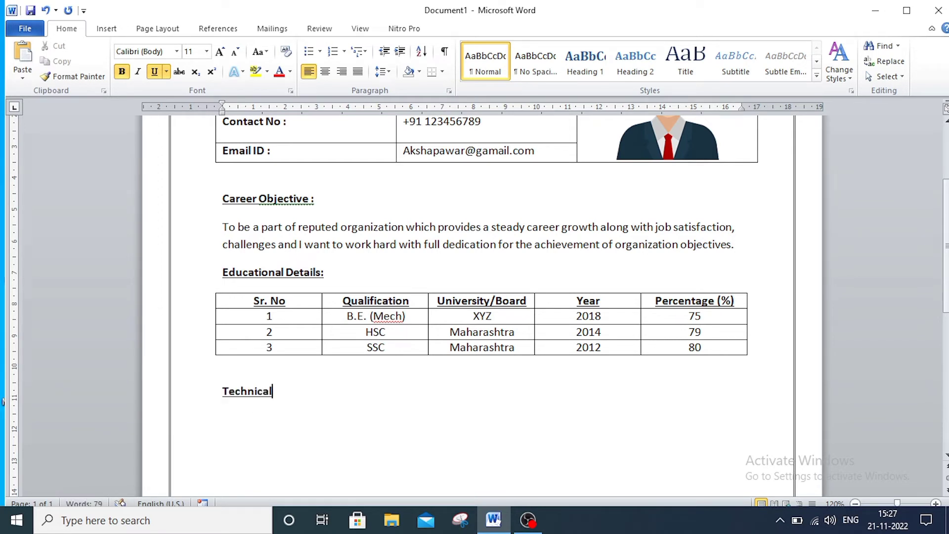
{"action": "type", "text": "Q"}
{"action": "type", "text": "ualifica"}
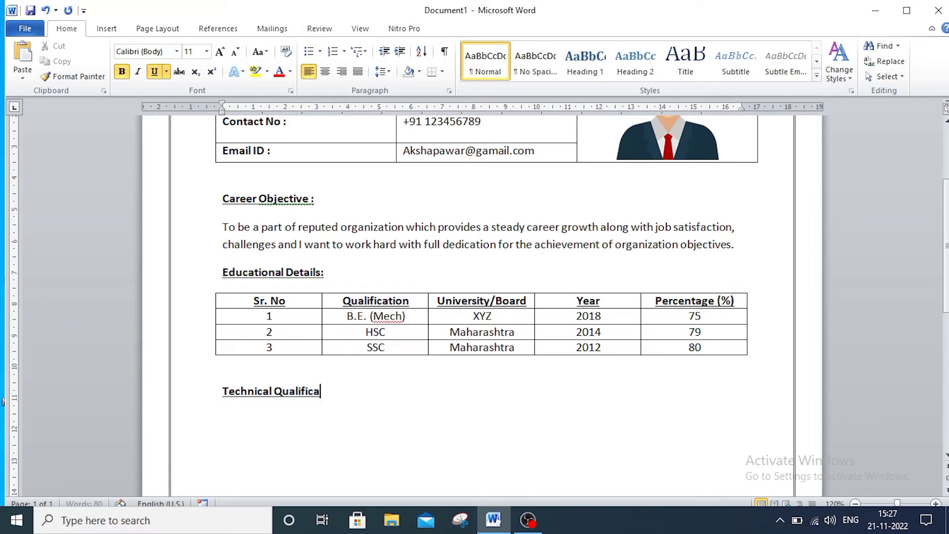
{"action": "type", "text": "tion"}
{"action": "type", "text": " :"}
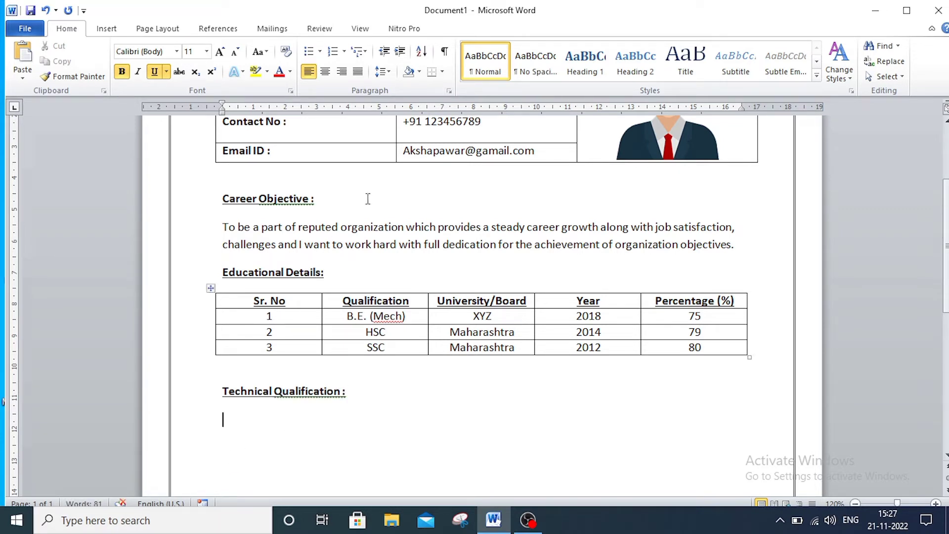
Start an arrow-bulleted list with a plain, non-bold, non-underlined MS CIT entry.
{"action": "mouse_move", "coordinate": [481, 324]}
{"action": "left_click", "coordinate": [320, 54]}
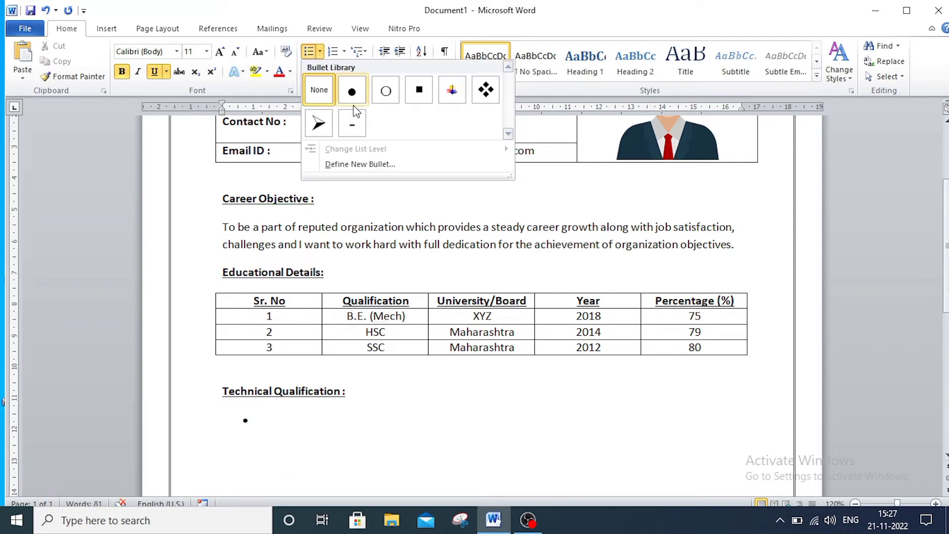
{"action": "left_click", "coordinate": [314, 127]}
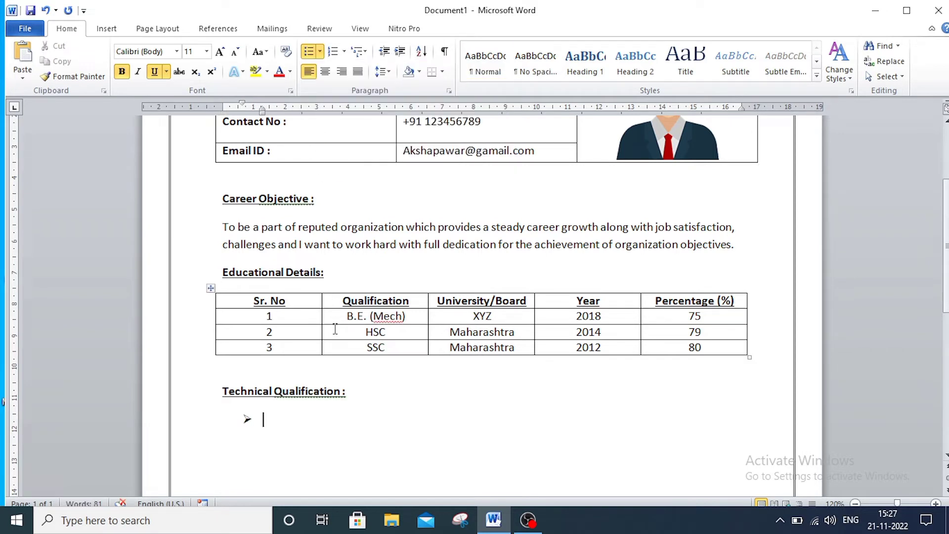
{"action": "type", "text": "MS CI"}
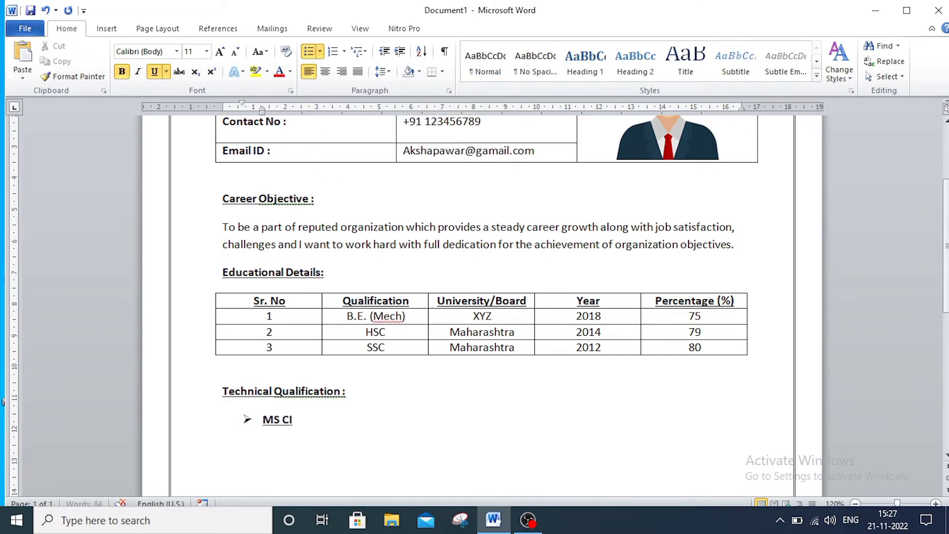
{"action": "type", "text": "T"}
{"action": "left_click_drag", "start_coordinate": [299, 419], "coordinate": [262, 417]}
{"action": "left_click", "coordinate": [154, 72]}
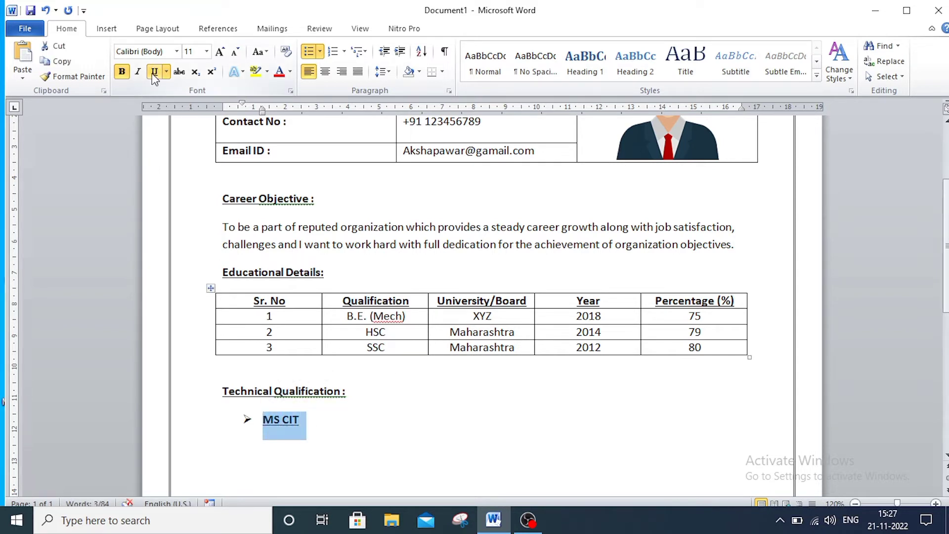
{"action": "left_click", "coordinate": [122, 72]}
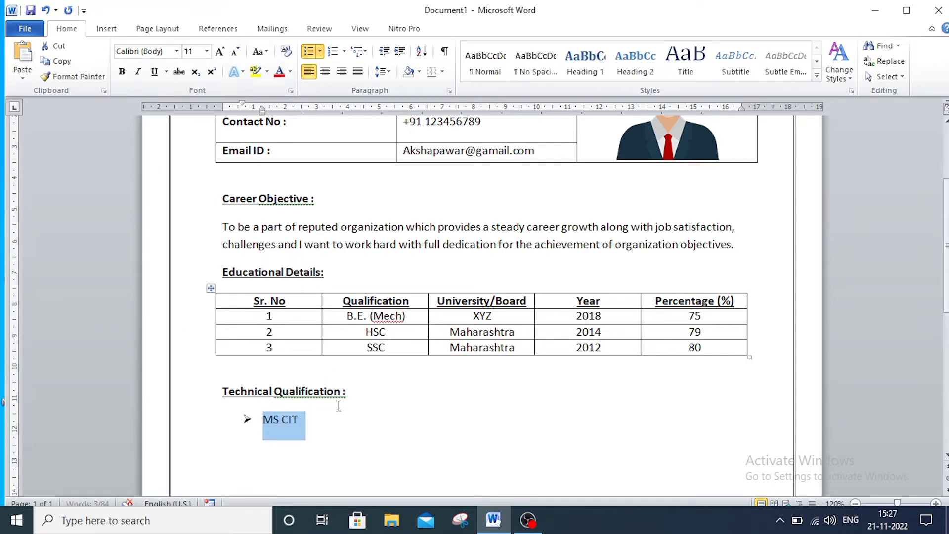
{"action": "left_click", "coordinate": [334, 420]}
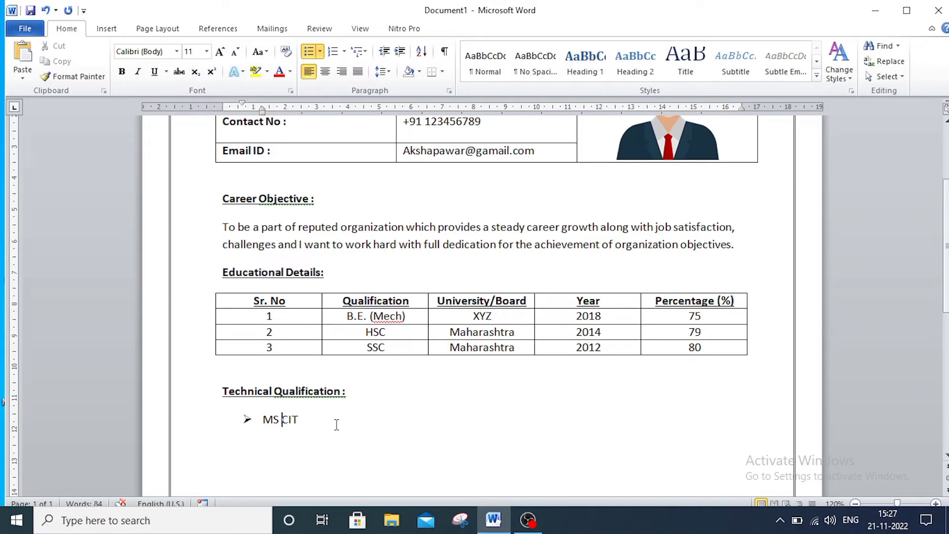
Change the entry to MS –CIT, add a C++ bullet, and end the list.
{"action": "type", "text": "-"}
{"action": "key", "text": "End"}
{"action": "key", "text": "Return"}
{"action": "type", "text": "c++"}
{"action": "left_click", "coordinate": [307, 50]}
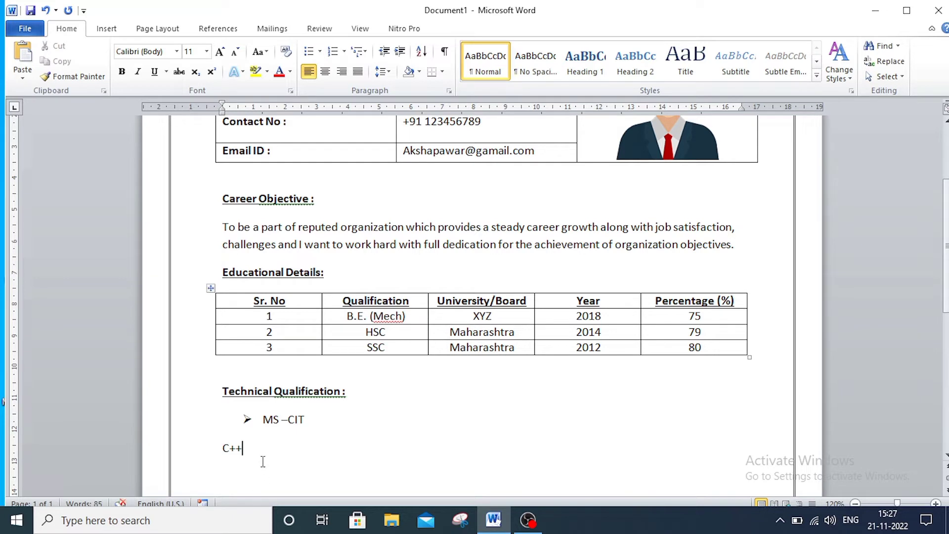
{"action": "key", "text": "ctrl+z"}
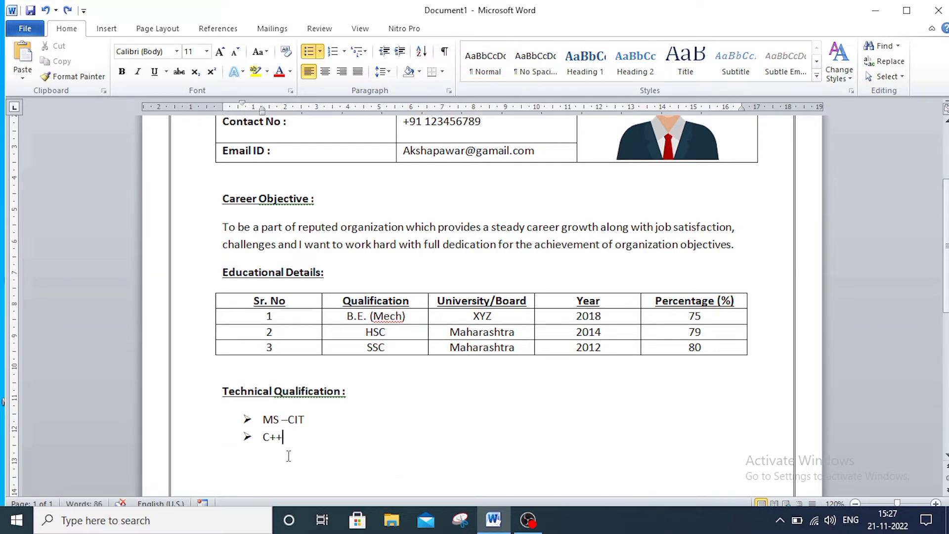
{"action": "key", "text": "Return"}
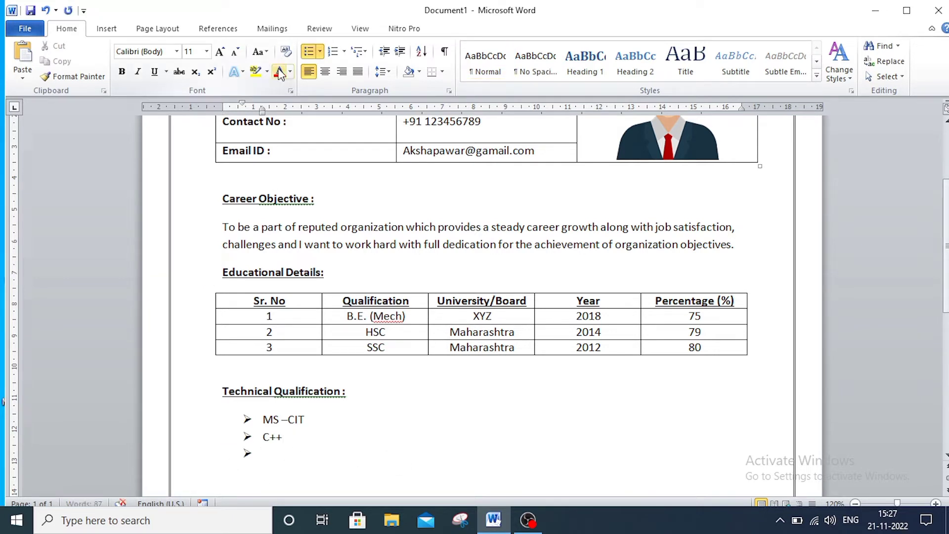
{"action": "key", "text": "Return"}
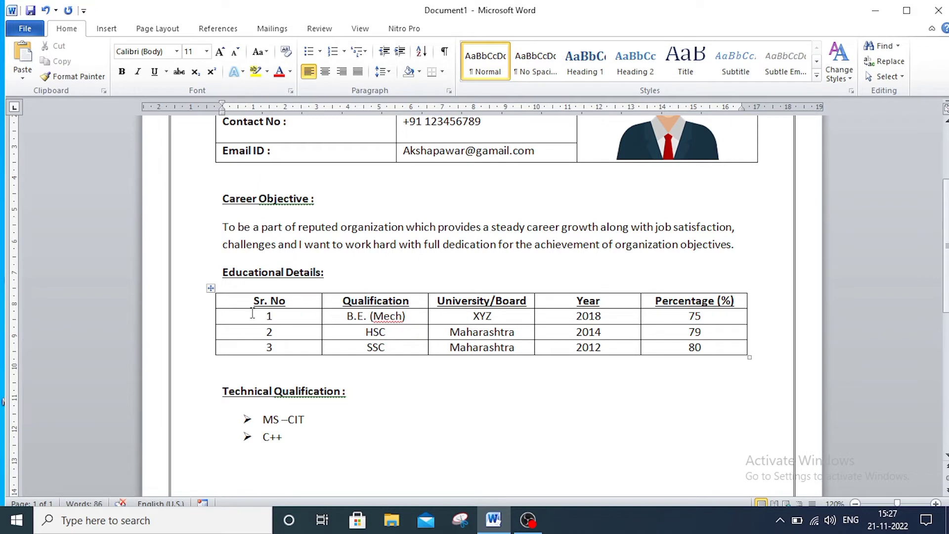
Type 'Personal Skills :' and make it bold and underlined.
{"action": "type", "text": "P"}
{"action": "type", "text": "er"}
{"action": "type", "text": "sonal S"}
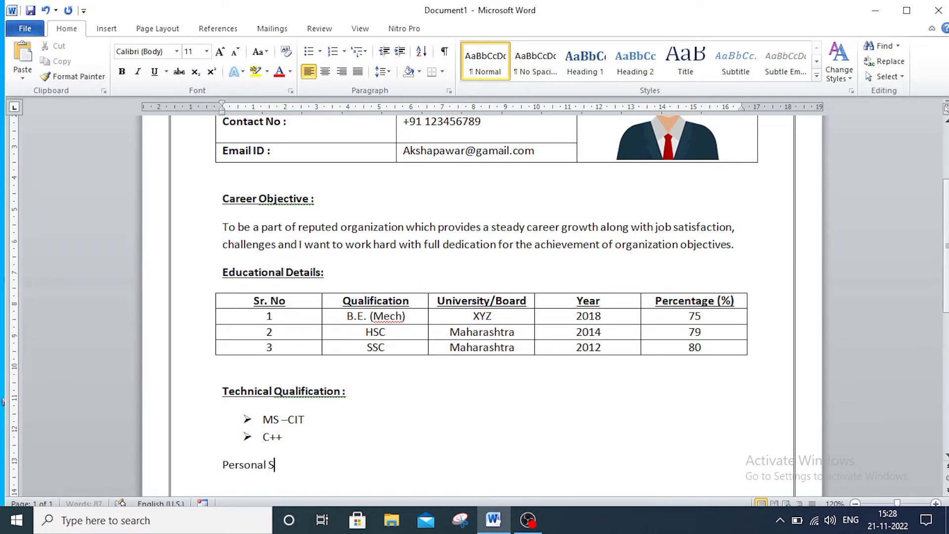
{"action": "type", "text": "kills"}
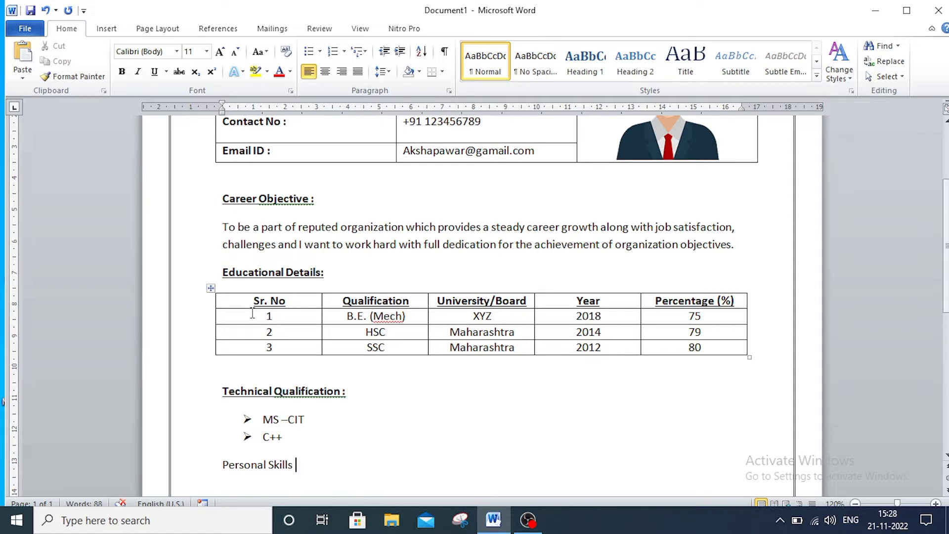
{"action": "type", "text": " :"}
{"action": "left_click_drag", "start_coordinate": [317, 470], "coordinate": [242, 463]}
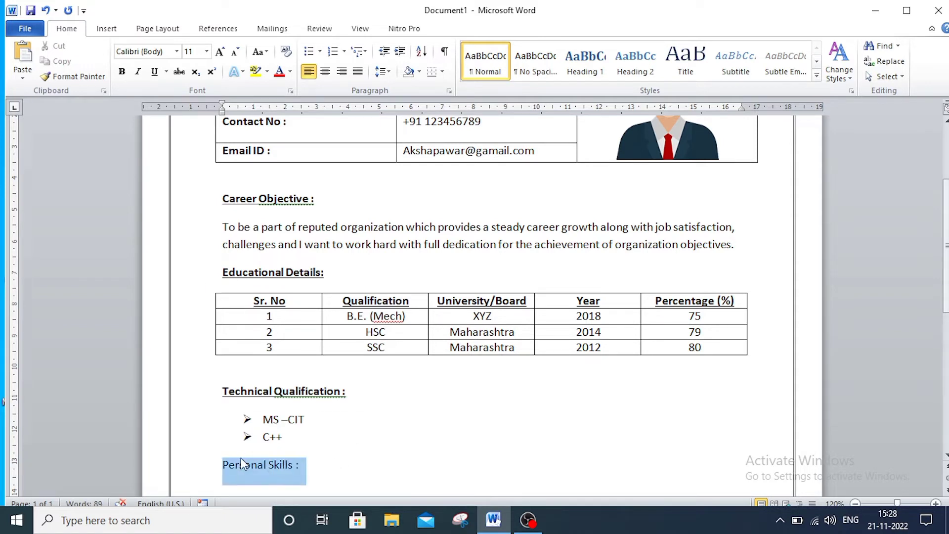
{"action": "left_click", "coordinate": [122, 72]}
{"action": "left_click", "coordinate": [154, 72]}
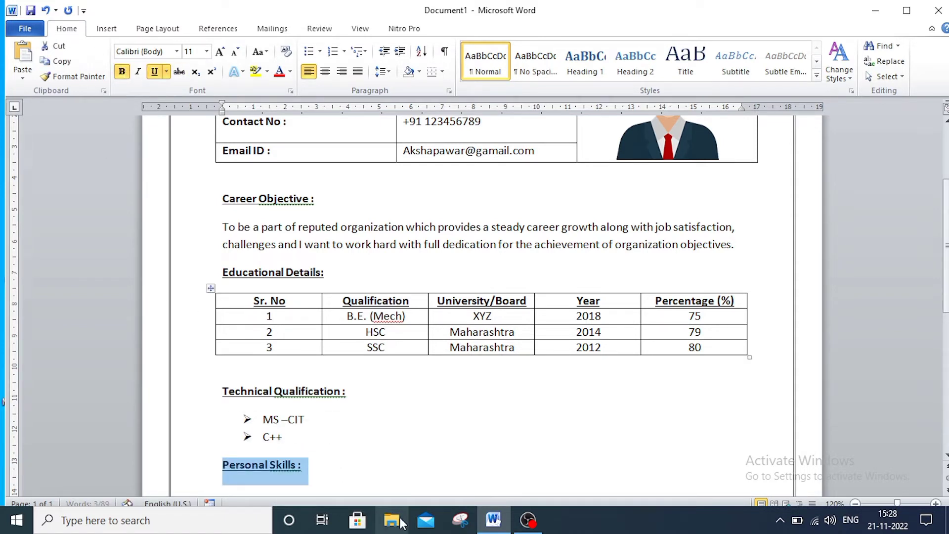
{"action": "left_click", "coordinate": [341, 466]}
{"action": "scroll", "coordinate": [321, 462], "scroll_direction": "down", "scroll_amount": 1}
{"action": "scroll", "coordinate": [319, 375], "scroll_direction": "down", "scroll_amount": 2}
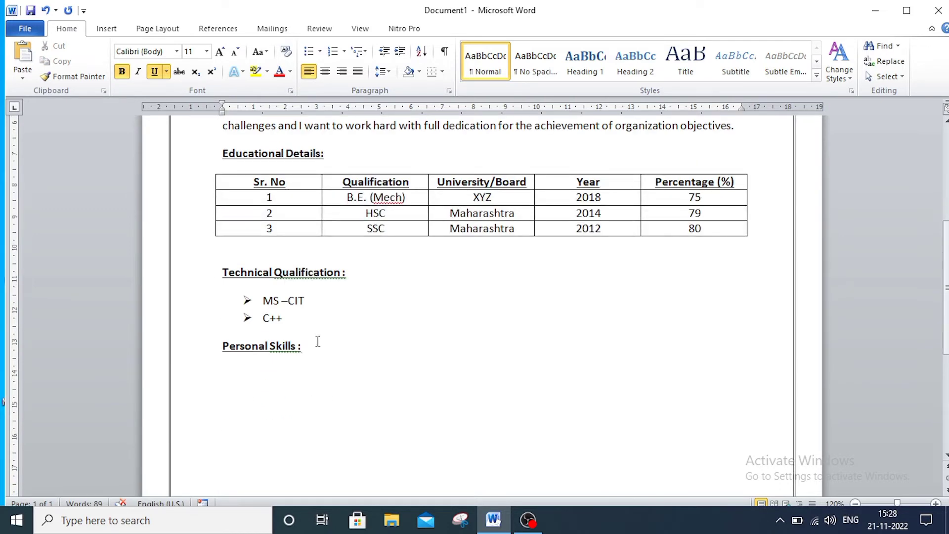
Add plain arrow bullets Team Player, Good Time Management and Smart Worker.
{"action": "key", "text": "Return"}
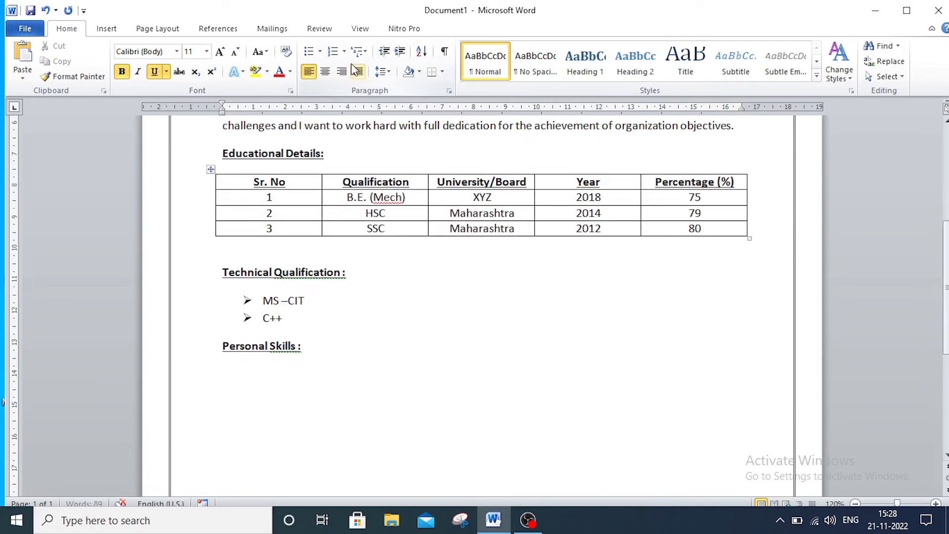
{"action": "left_click", "coordinate": [308, 52]}
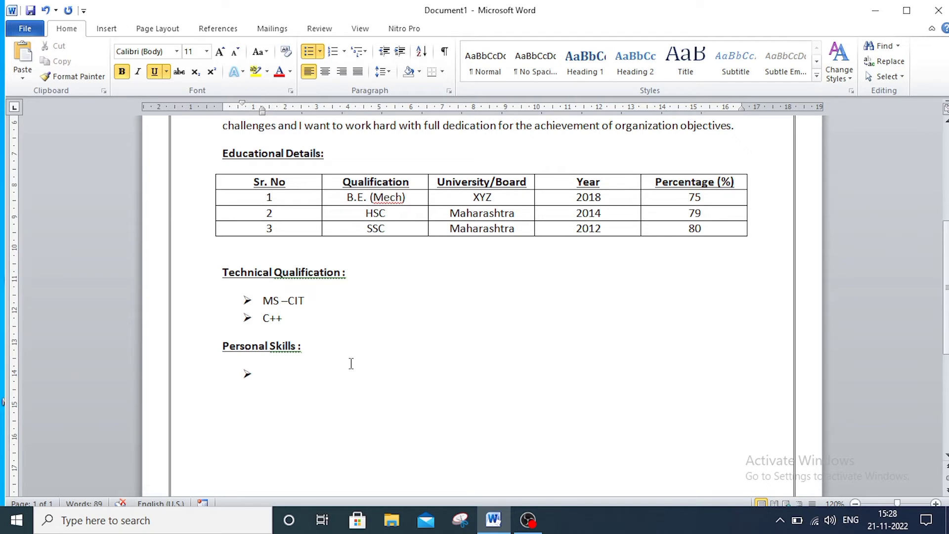
{"action": "type", "text": "Team"}
{"action": "type", "text": " Play"}
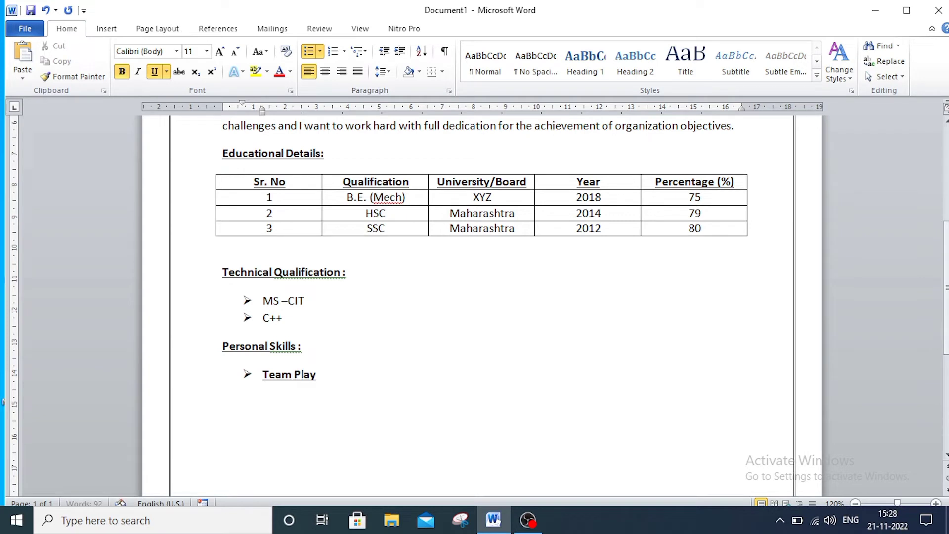
{"action": "type", "text": "er"}
{"action": "mouse_move", "coordinate": [296, 393]}
{"action": "left_mouse_down"}
{"action": "mouse_move", "coordinate": [272, 366]}
{"action": "mouse_move", "coordinate": [244, 372]}
{"action": "mouse_move", "coordinate": [365, 394]}
{"action": "left_mouse_up"}
{"action": "left_click", "coordinate": [235, 373]}
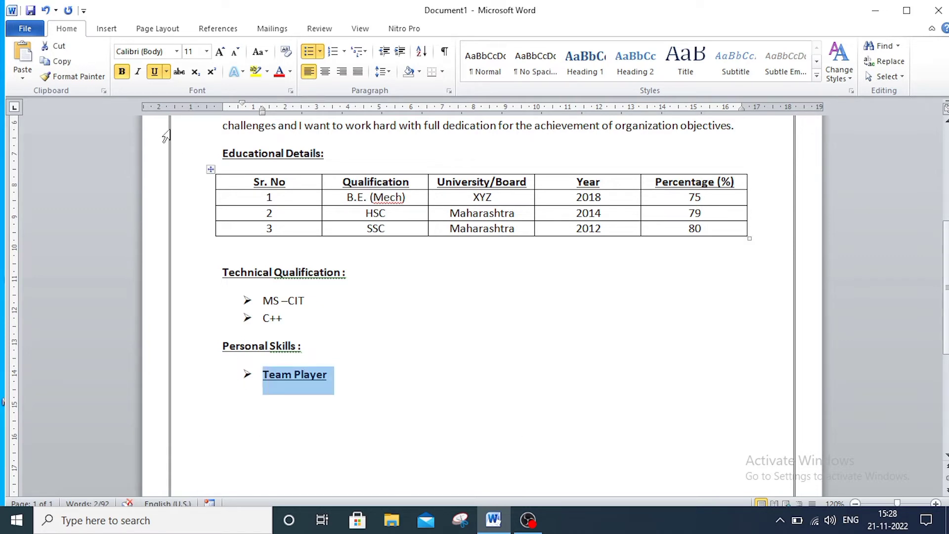
{"action": "left_click", "coordinate": [122, 72]}
{"action": "left_click", "coordinate": [158, 77]}
{"action": "left_click", "coordinate": [394, 402]}
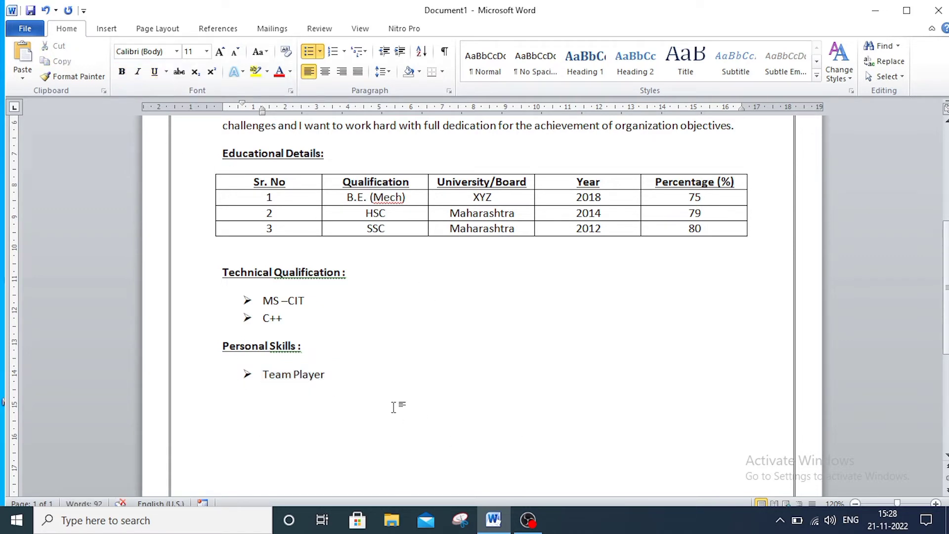
{"action": "key", "text": "Return"}
{"action": "type", "text": "G"}
{"action": "type", "text": "ood Time "}
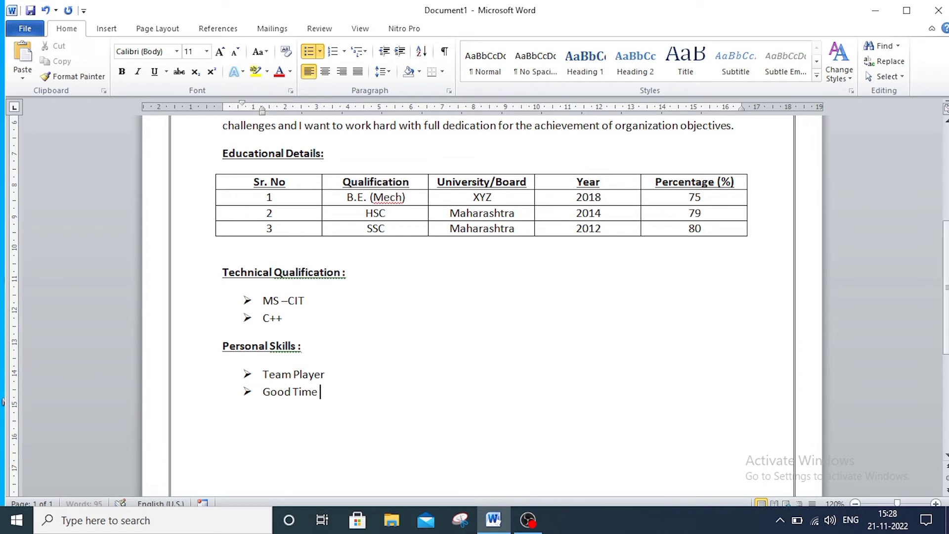
{"action": "type", "text": "Managemen"}
{"action": "type", "text": "t"}
{"action": "key", "text": "Return"}
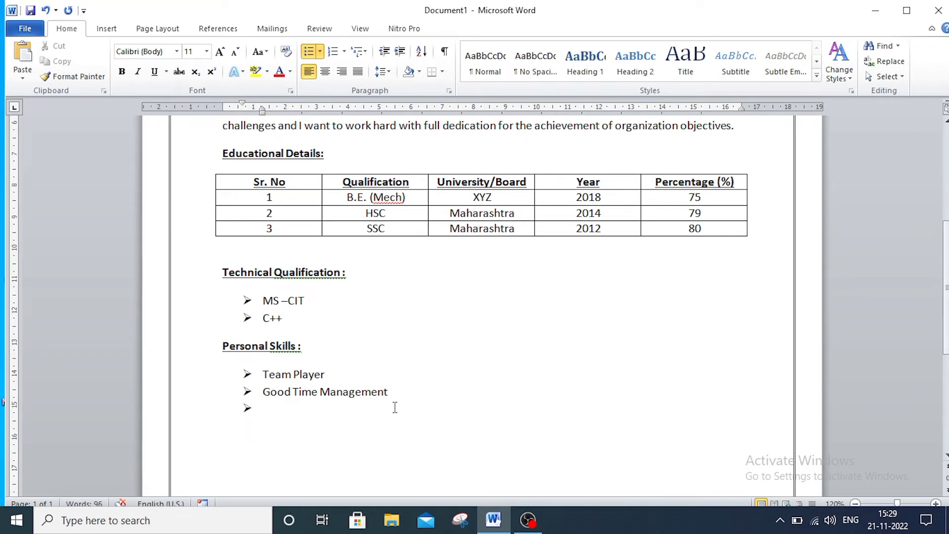
{"action": "type", "text": "Smart "}
{"action": "type", "text": "Worker"}
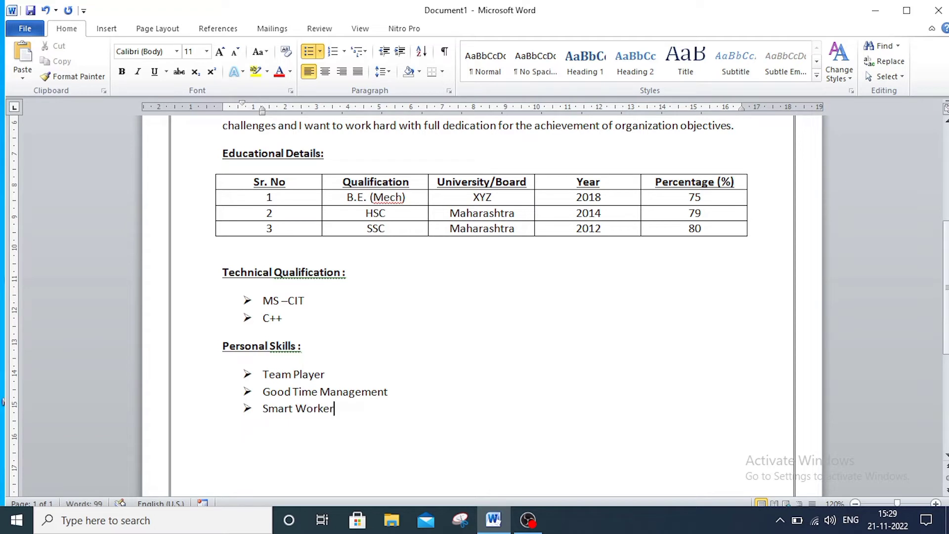
{"action": "key", "text": "Return"}
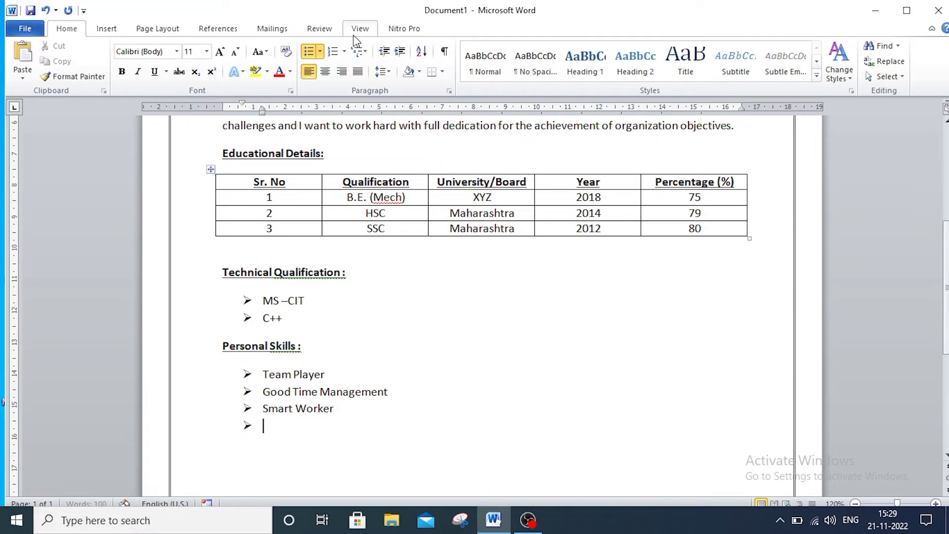
End the skills list and type an underlined 'Project Details:' heading with a new line below.
{"action": "left_click", "coordinate": [307, 51]}
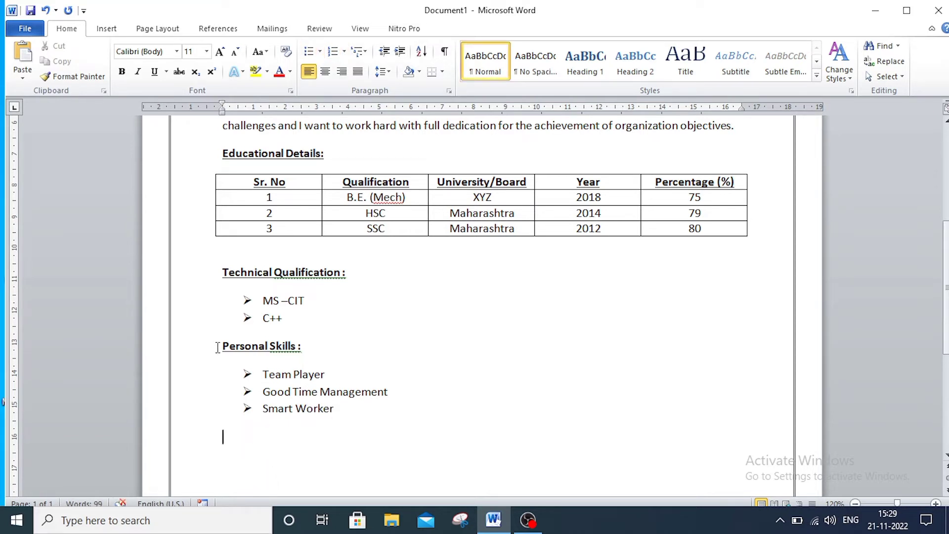
{"action": "scroll", "coordinate": [335, 410], "scroll_direction": "down", "scroll_amount": 3}
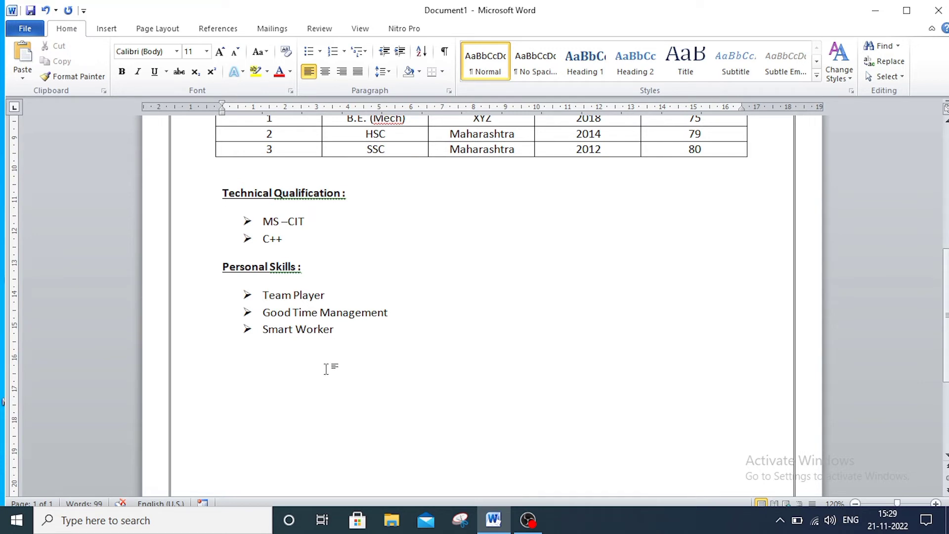
{"action": "scroll", "coordinate": [325, 393], "scroll_direction": "up", "scroll_amount": 3}
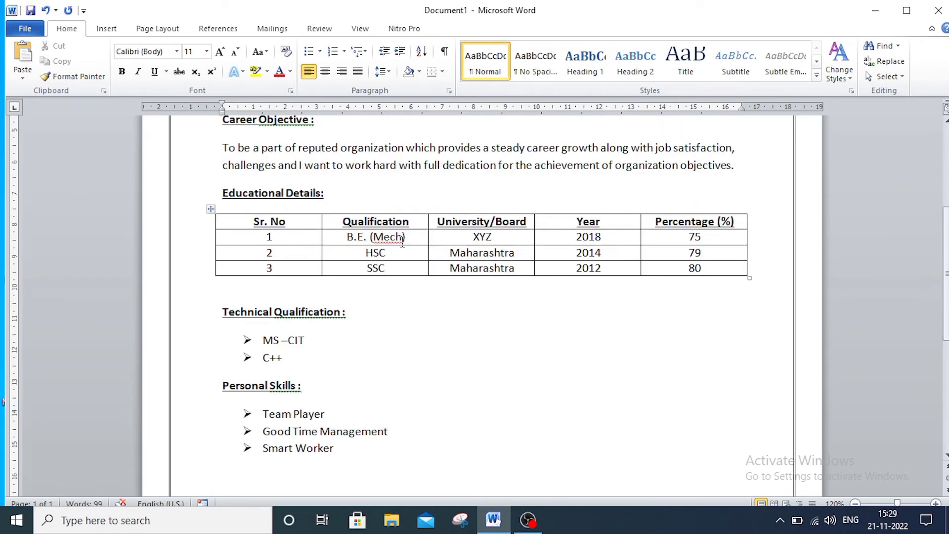
{"action": "left_click", "coordinate": [285, 476]}
{"action": "left_click", "coordinate": [155, 72]}
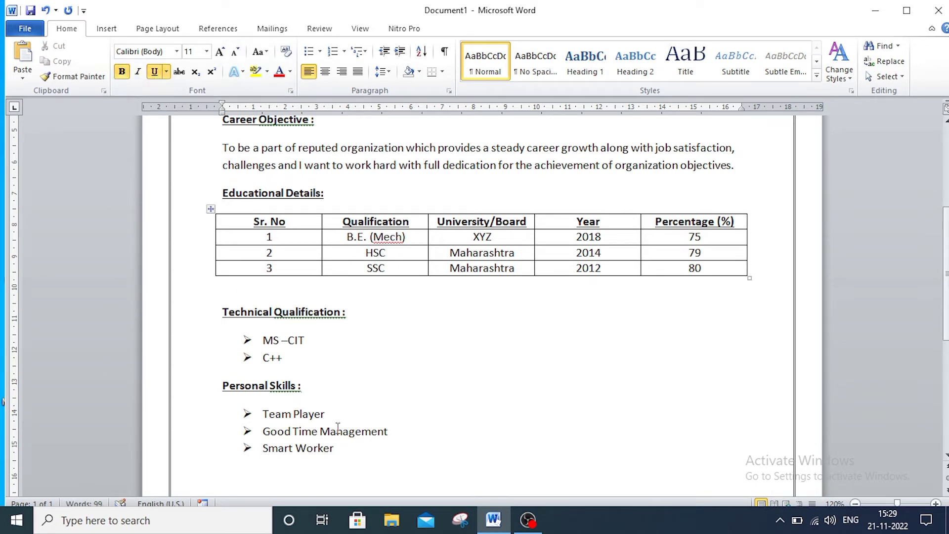
{"action": "type", "text": "Pro"}
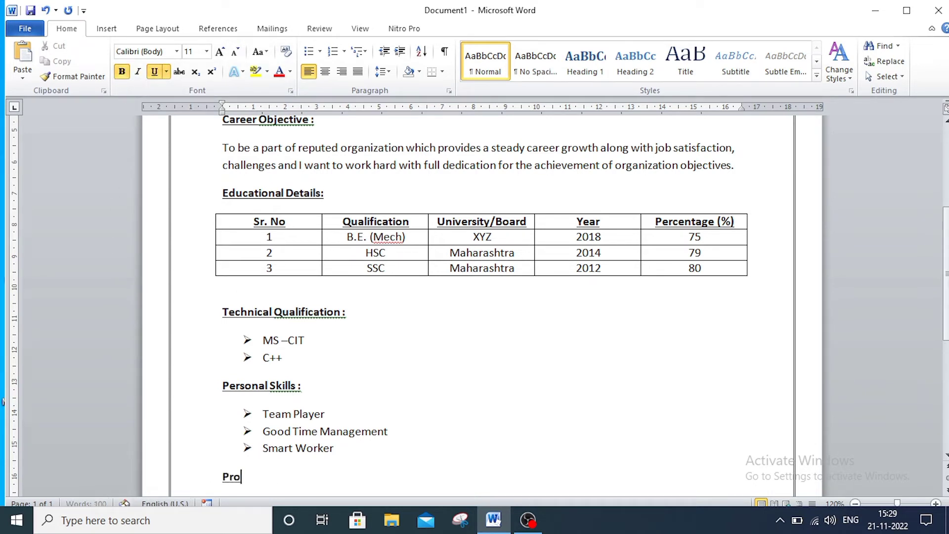
{"action": "type", "text": "ject"}
{"action": "type", "text": " Details"}
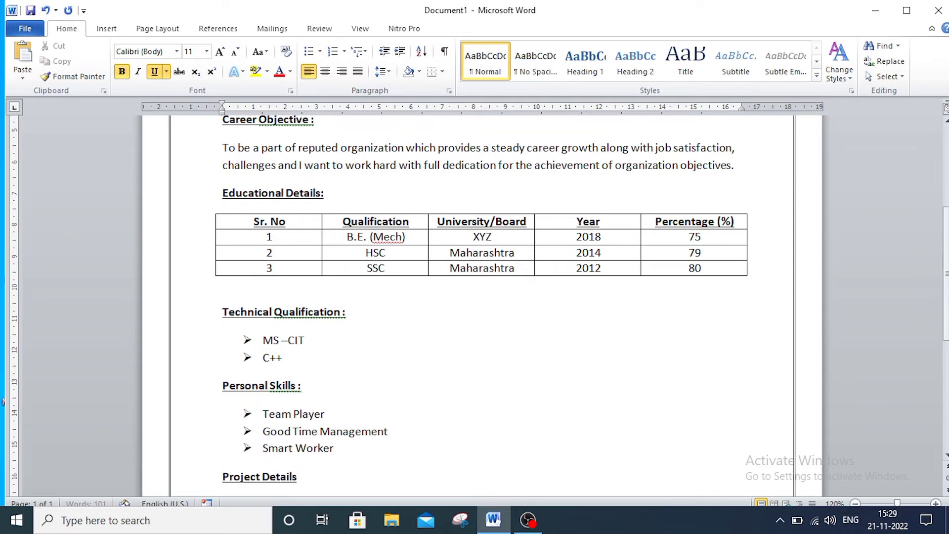
{"action": "type", "text": ":"}
{"action": "key", "text": "Return"}
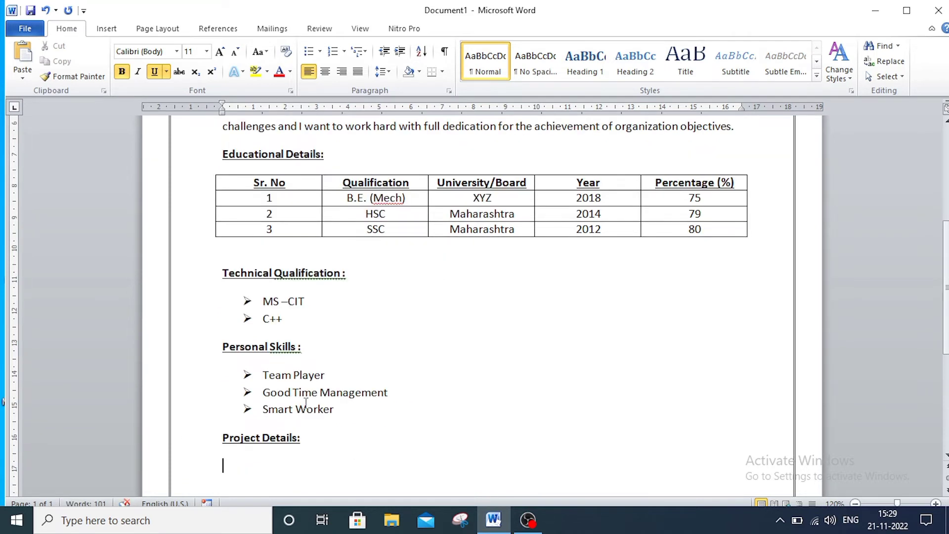
Type the labels 'P Name :', 'Members :' and 'Duration :' on separate lines.
{"action": "left_click", "coordinate": [117, 76]}
{"action": "left_click", "coordinate": [156, 71]}
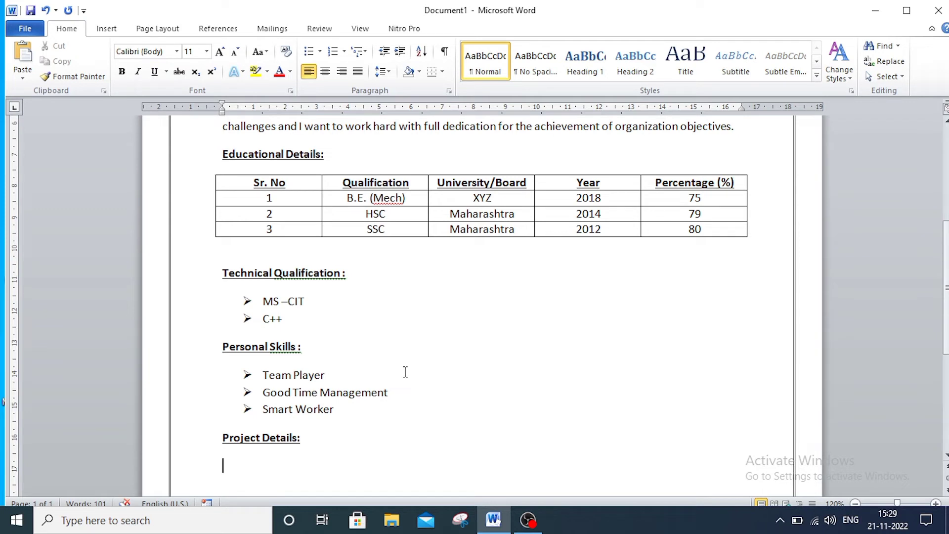
{"action": "type", "text": "Project"}
{"action": "type", "text": " Nam"}
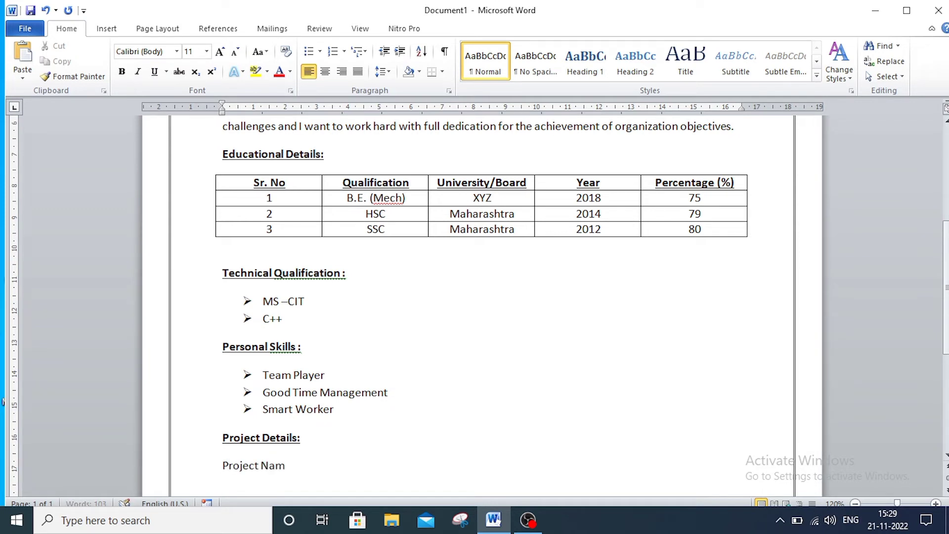
{"action": "type", "text": "e "}
{"action": "type", "text": "\""}
{"action": "key", "text": "BackSpace"}
{"action": "type", "text": ":"}
{"action": "key", "text": "Return"}
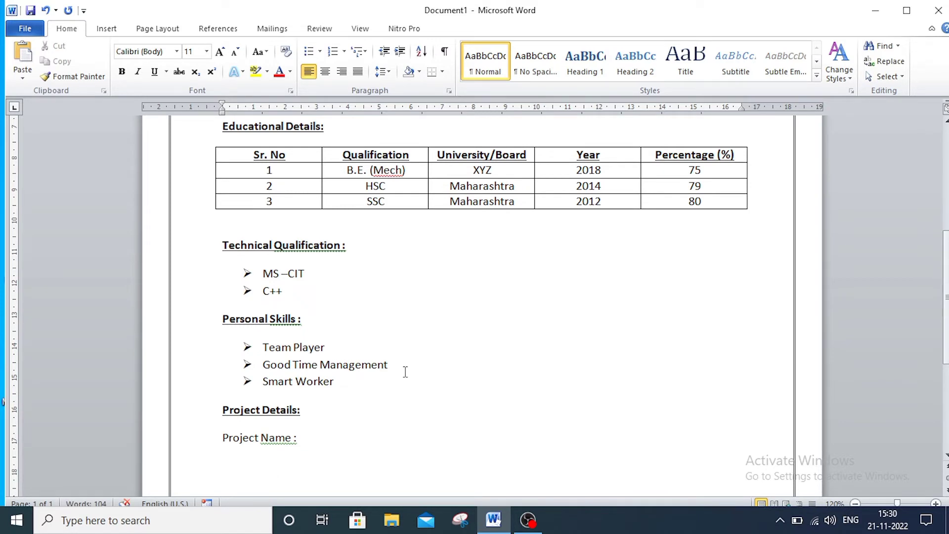
{"action": "type", "text": "M"}
{"action": "type", "text": "embers"}
{"action": "type", "text": " :"}
{"action": "key", "text": "Return"}
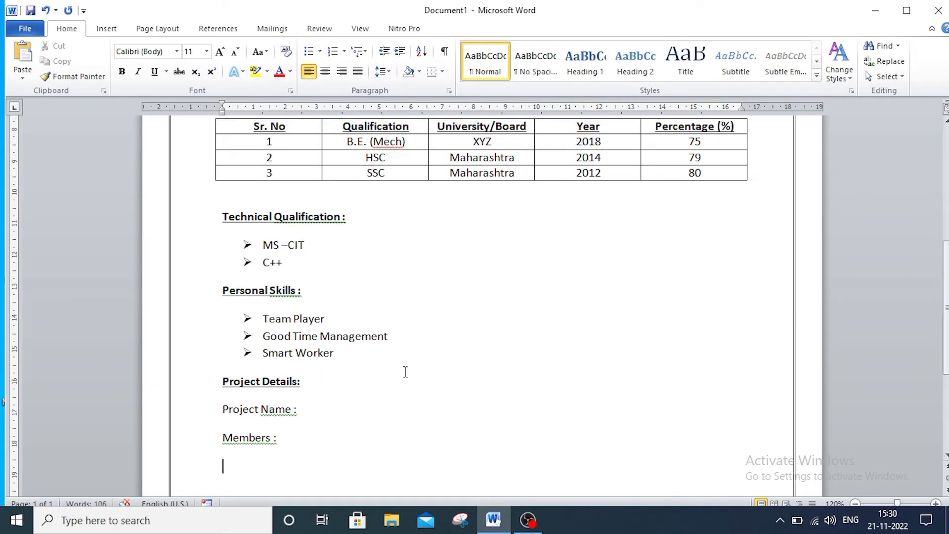
{"action": "type", "text": "Dura"}
{"action": "type", "text": "tion"}
{"action": "type", "text": " :"}
Fill in AJDJ,.,VHK., 5 Persons and 1 Years, and change the table entry to B.E. (Mech.).
{"action": "left_click", "coordinate": [361, 404]}
{"action": "type", "text": "A"}
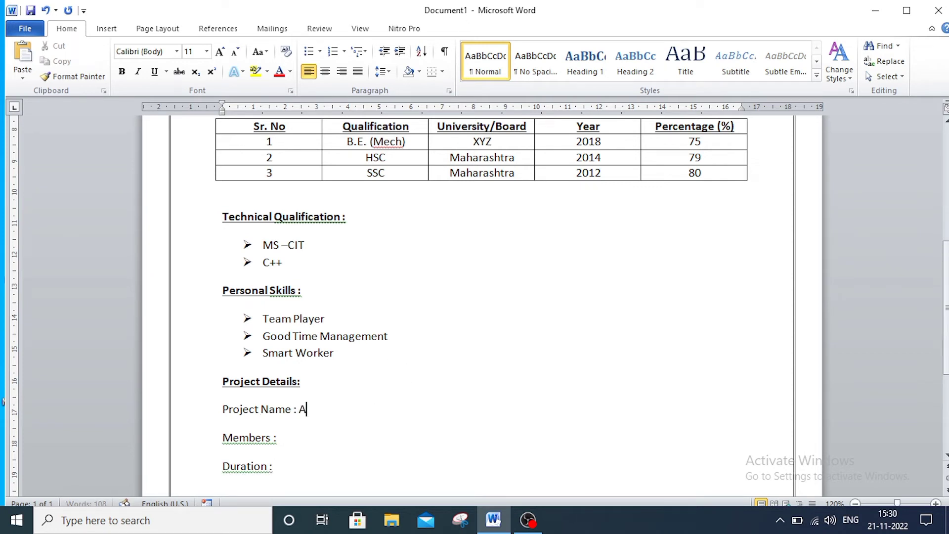
{"action": "type", "text": "JDJ,.,VHK"}
{"action": "type", "text": "."}
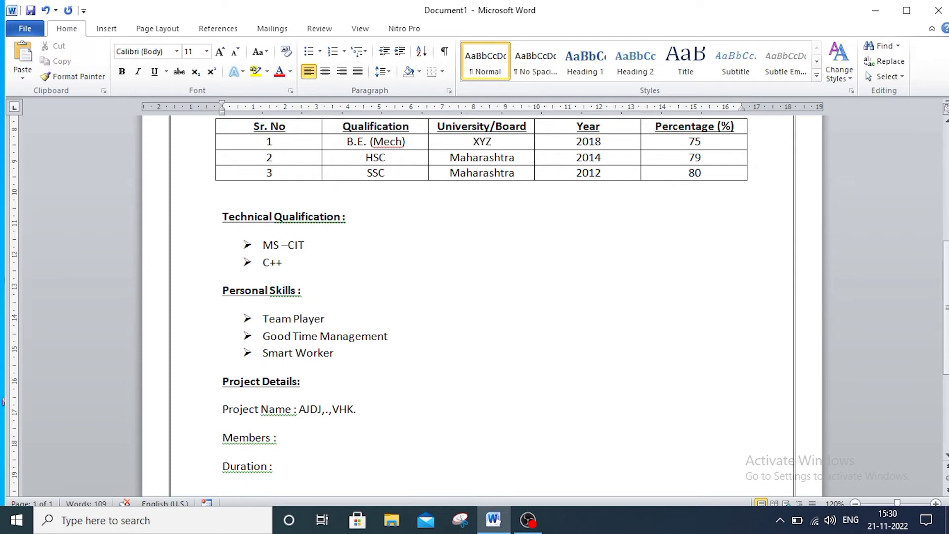
{"action": "left_click", "coordinate": [324, 440]}
{"action": "type", "text": "5"}
{"action": "type", "text": " pE"}
{"action": "key", "text": "BackSpace"}
{"action": "type", "text": "ersons"}
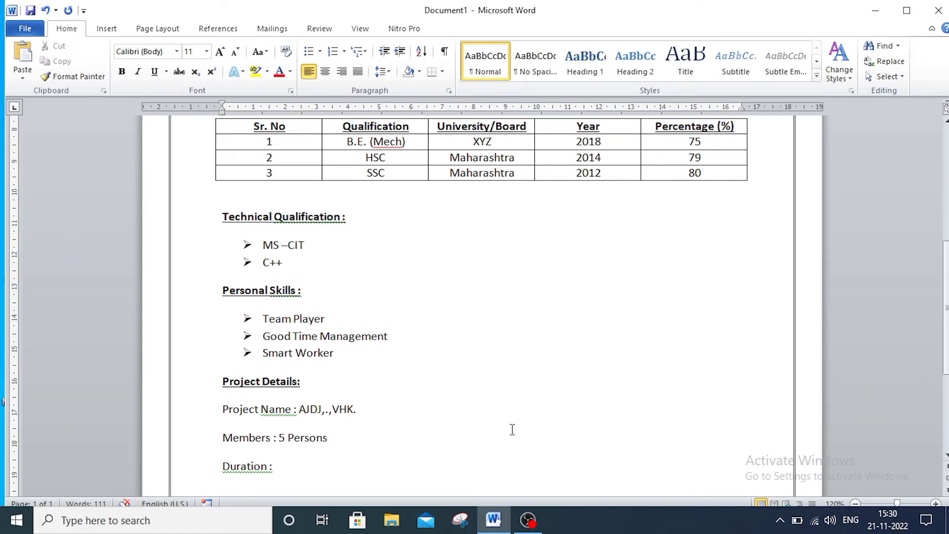
{"action": "left_click", "coordinate": [325, 469]}
{"action": "left_click", "coordinate": [403, 142]}
{"action": "type", "text": "."}
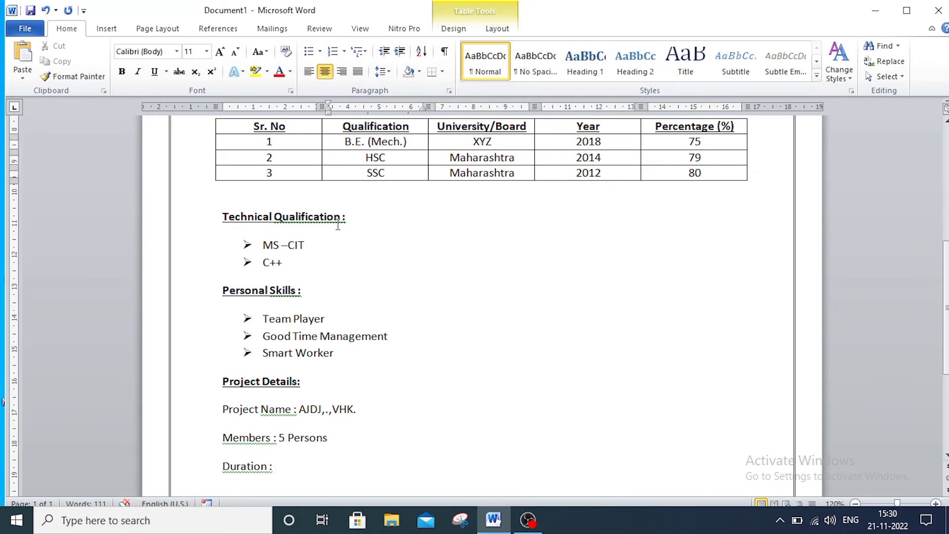
{"action": "scroll", "coordinate": [376, 356], "scroll_direction": "up", "scroll_amount": 4}
{"action": "scroll", "coordinate": [380, 336], "scroll_direction": "down", "scroll_amount": 4}
{"action": "left_click", "coordinate": [321, 463]}
{"action": "type", "text": "1"}
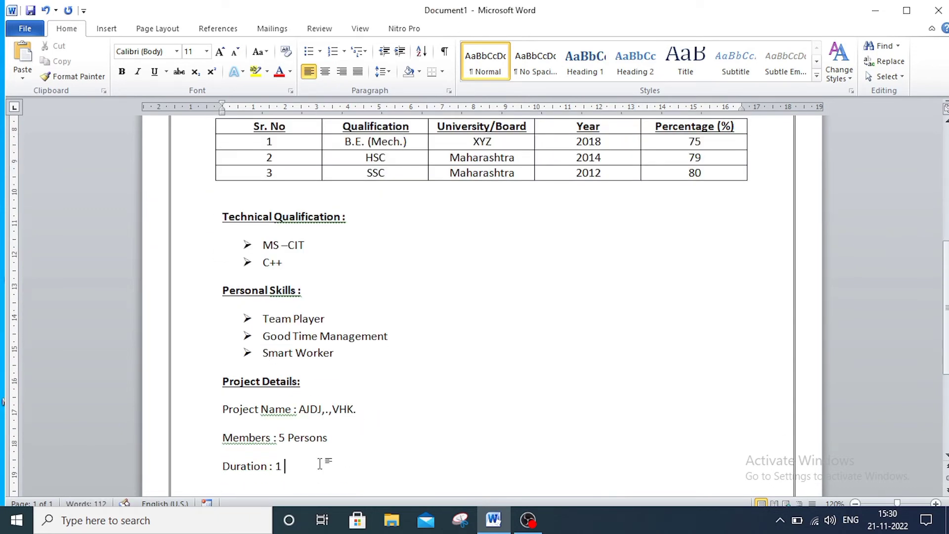
{"action": "type", "text": " Years"}
{"action": "scroll", "coordinate": [318, 466], "scroll_direction": "down", "scroll_amount": 5}
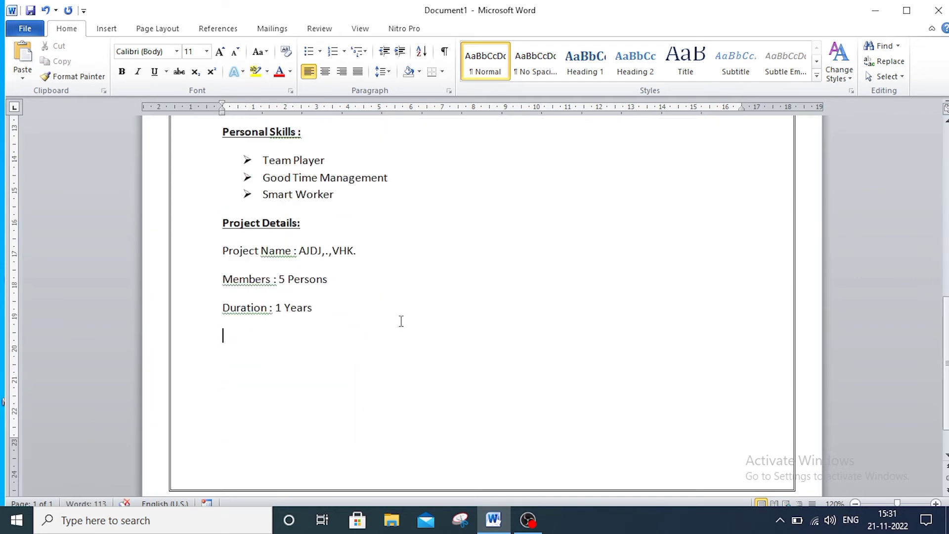
Add a bold underlined 'Personal Details:' heading.
{"action": "type", "text": "Perso"}
{"action": "type", "text": "nal De"}
{"action": "type", "text": "tails"}
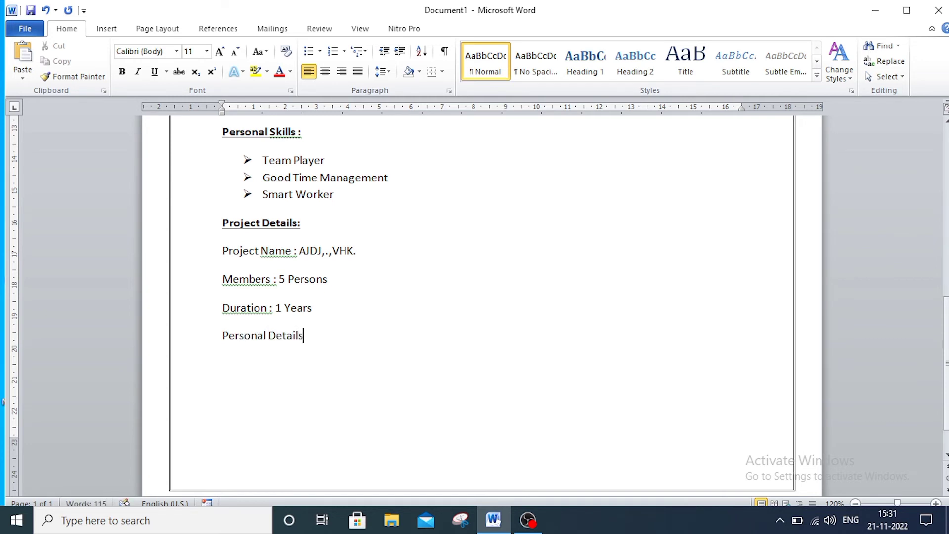
{"action": "left_click_drag", "start_coordinate": [316, 335], "coordinate": [223, 336]}
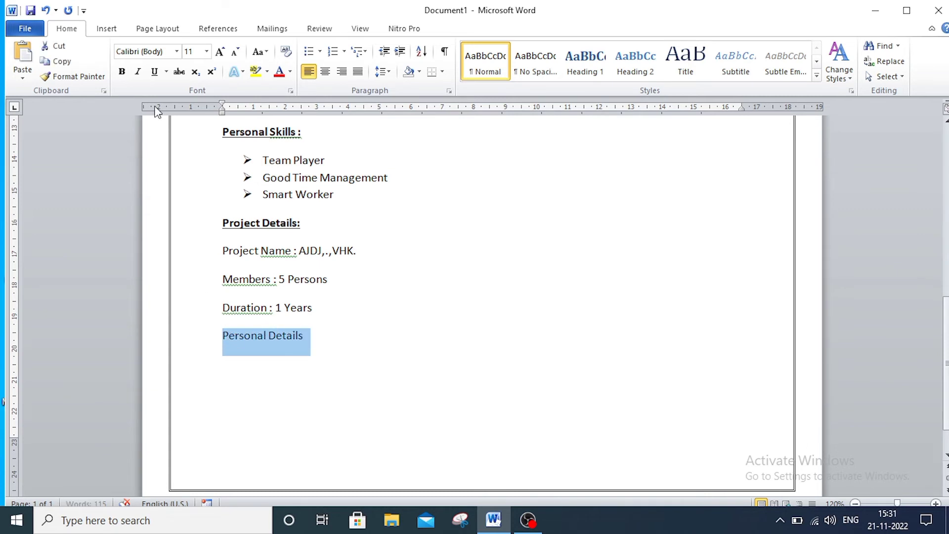
{"action": "left_click", "coordinate": [121, 71]}
{"action": "left_click", "coordinate": [155, 71]}
{"action": "left_click", "coordinate": [316, 335]}
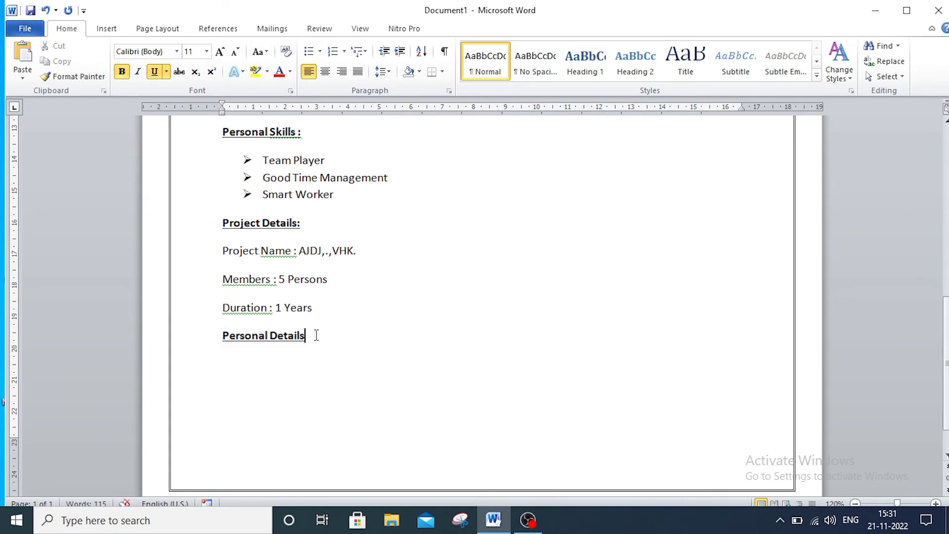
{"action": "type", "text": ":"}
{"action": "key", "text": "Return"}
Add a plain 'Date Of Birth :' line with a new line below it.
{"action": "type", "text": "Dat"}
{"action": "key", "text": "BackSpace"}
{"action": "type", "text": "e"}
{"action": "type", "text": " Of B"}
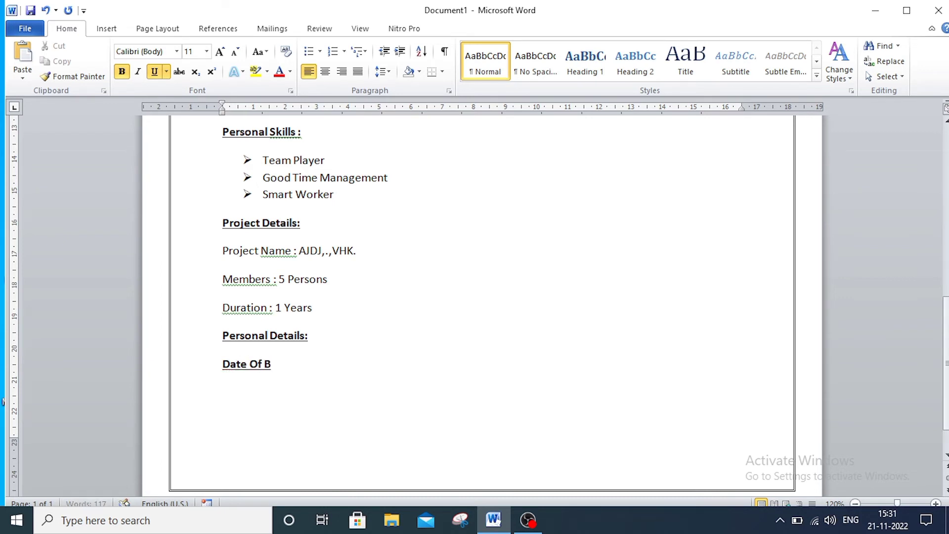
{"action": "type", "text": "irth"}
{"action": "type", "text": " :"}
{"action": "left_click", "coordinate": [213, 369]}
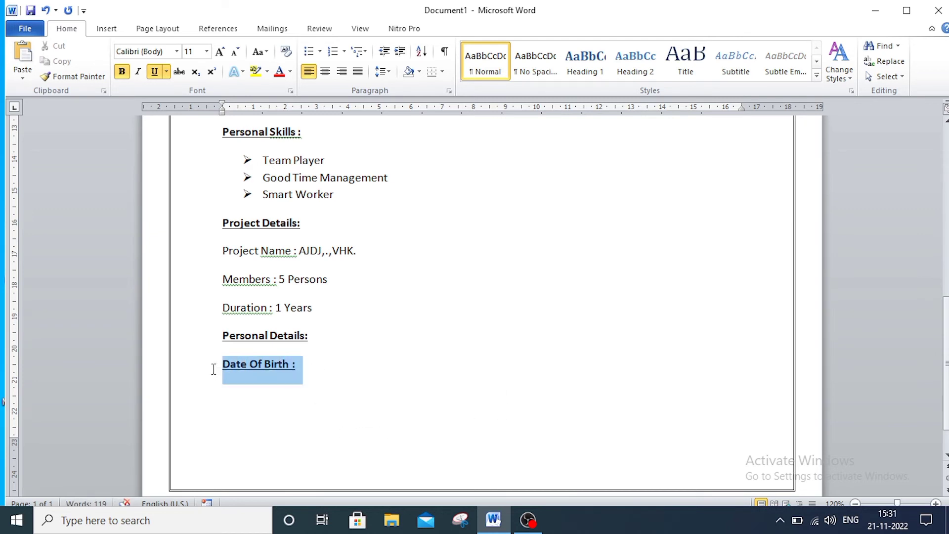
{"action": "left_click", "coordinate": [121, 71]}
{"action": "left_click", "coordinate": [154, 72]}
{"action": "left_click", "coordinate": [340, 372]}
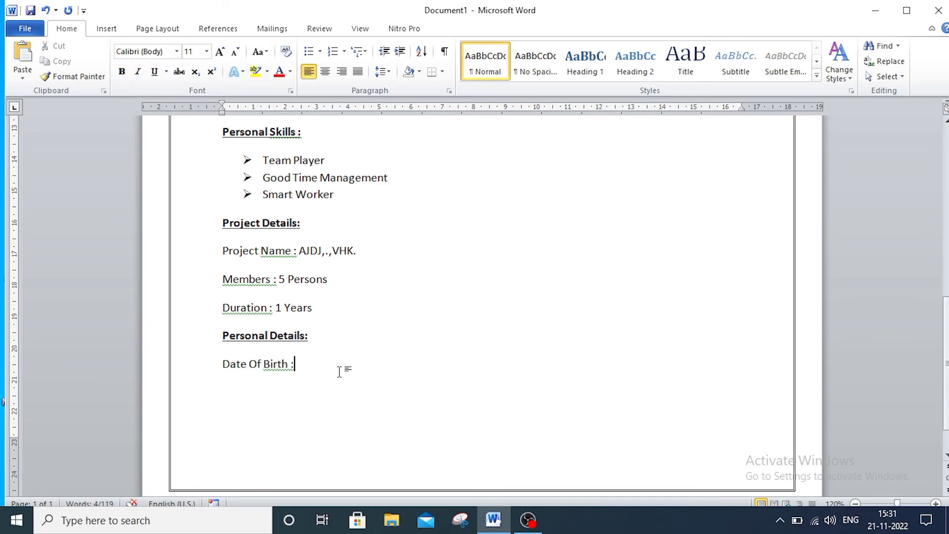
{"action": "key", "text": "Return"}
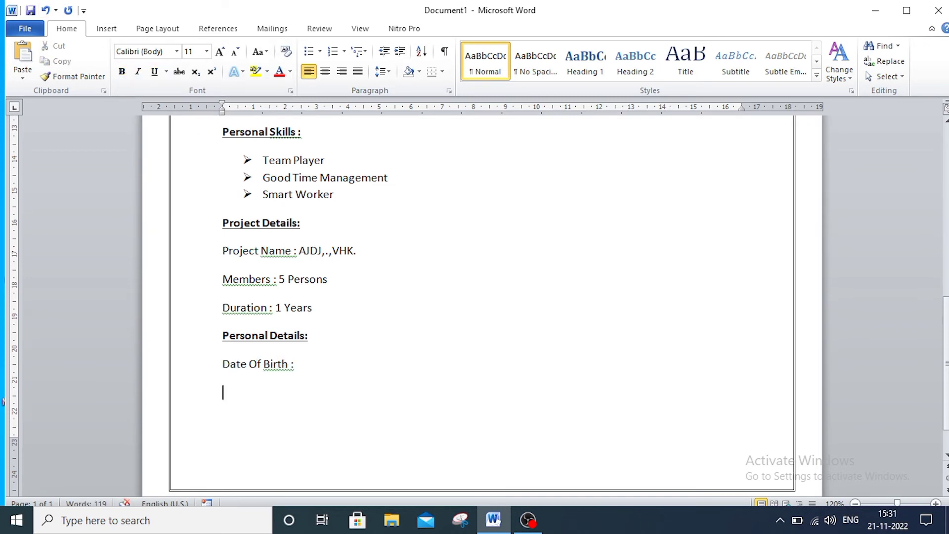
Type the lines 'Gender :' and 'Marital Stetus :' below Date Of Birth.
{"action": "type", "text": "G"}
{"action": "type", "text": "ender"}
{"action": "type", "text": " :"}
{"action": "key", "text": "Return"}
{"action": "type", "text": "mA"}
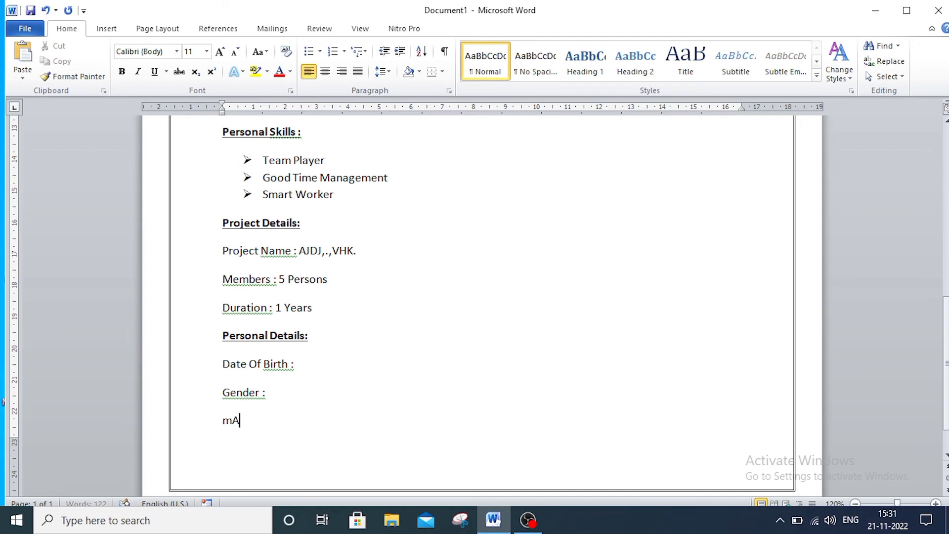
{"action": "type", "text": "RI"}
{"action": "type", "text": "TAL"}
{"action": "key", "text": "BackSpace"}
{"action": "key", "text": "BackSpace"}
{"action": "key", "text": "BackSpace"}
{"action": "key", "text": "BackSpace"}
{"action": "key", "text": "BackSpace"}
{"action": "type", "text": "Ma"}
{"action": "type", "text": "rital"}
{"action": "type", "text": " Stetus"}
{"action": "type", "text": " :"}
{"action": "key", "text": "Return"}
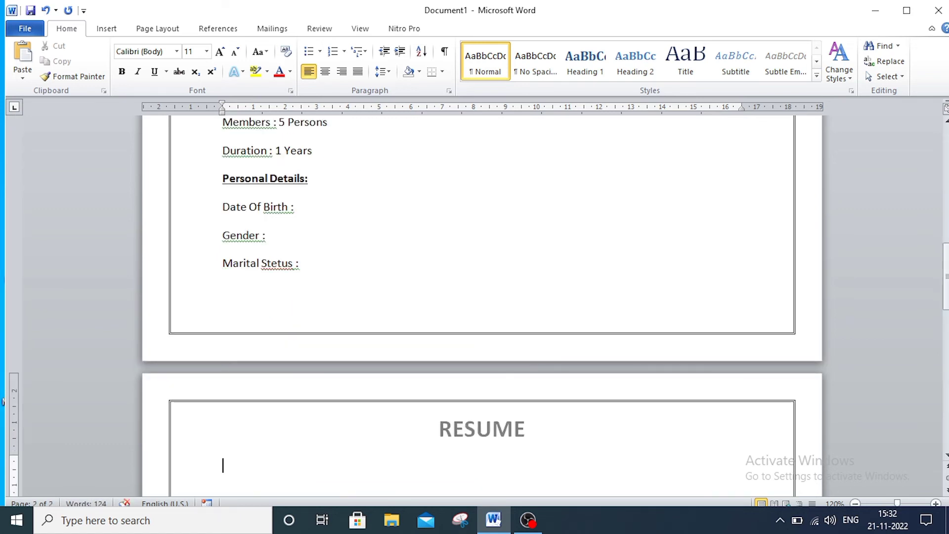
Type 'Nationality :' under the page 2 RESUME heading, then return to page 1's Date Of Birth line.
{"action": "type", "text": "N"}
{"action": "key", "text": "BackSpace"}
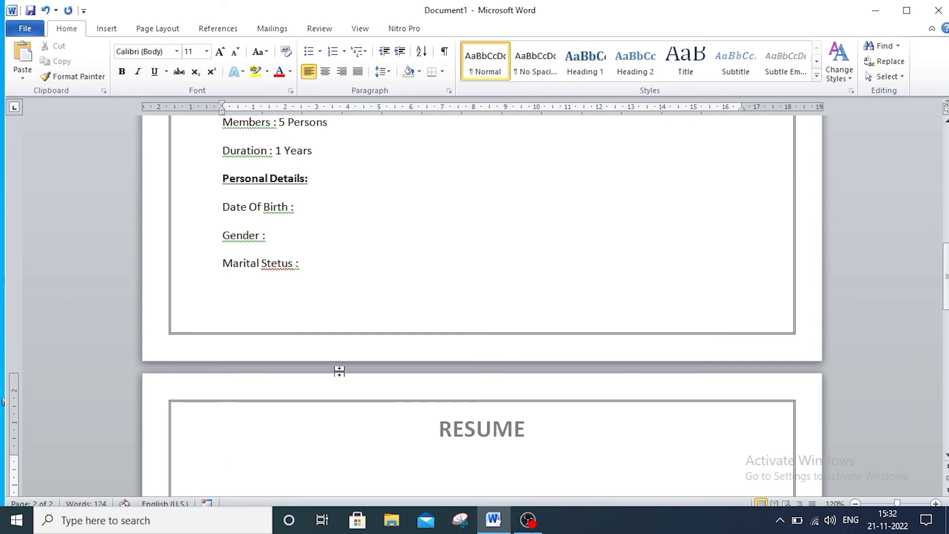
{"action": "type", "text": "Na"}
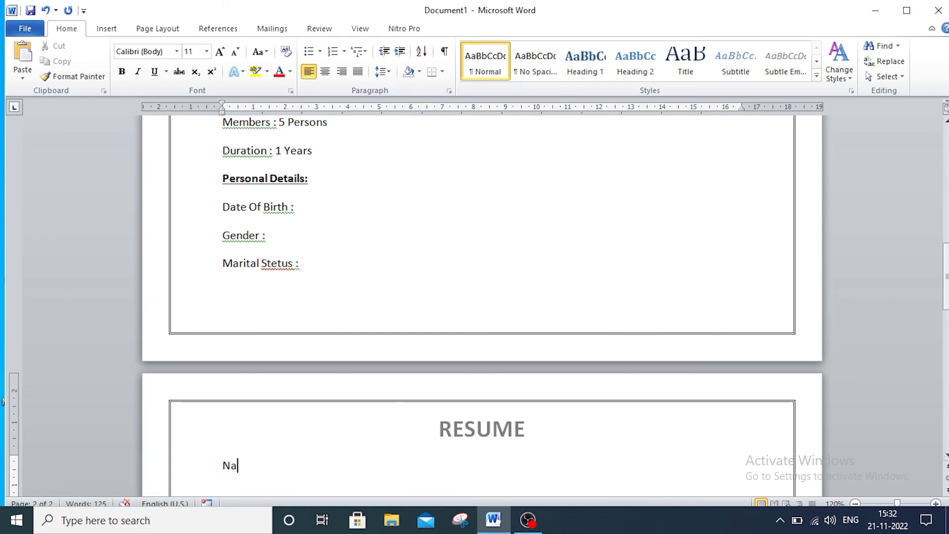
{"action": "scroll", "coordinate": [3, 401], "scroll_direction": "up", "scroll_amount": 3}
{"action": "scroll", "coordinate": [2, 401], "scroll_direction": "up", "scroll_amount": 5}
{"action": "scroll", "coordinate": [3, 401], "scroll_direction": "up", "scroll_amount": 5}
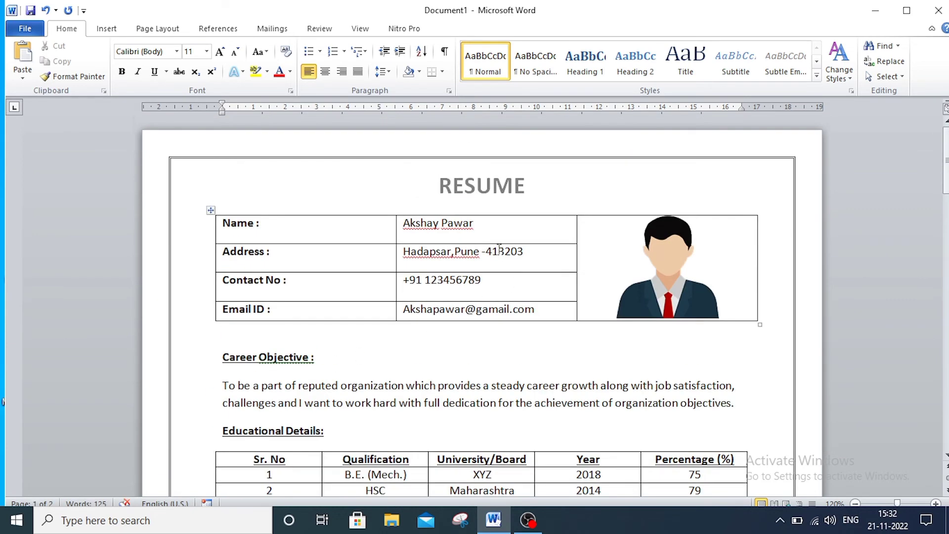
{"action": "scroll", "coordinate": [470, 255], "scroll_direction": "down", "scroll_amount": 3}
{"action": "scroll", "coordinate": [499, 359], "scroll_direction": "down", "scroll_amount": 6}
{"action": "scroll", "coordinate": [413, 449], "scroll_direction": "down", "scroll_amount": 3}
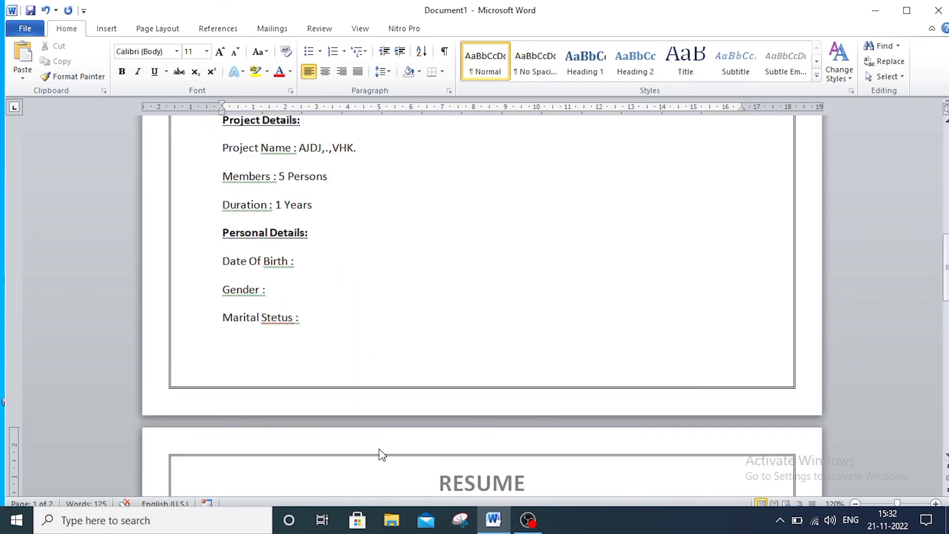
{"action": "scroll", "coordinate": [379, 451], "scroll_direction": "down", "scroll_amount": 2}
{"action": "type", "text": "ti"}
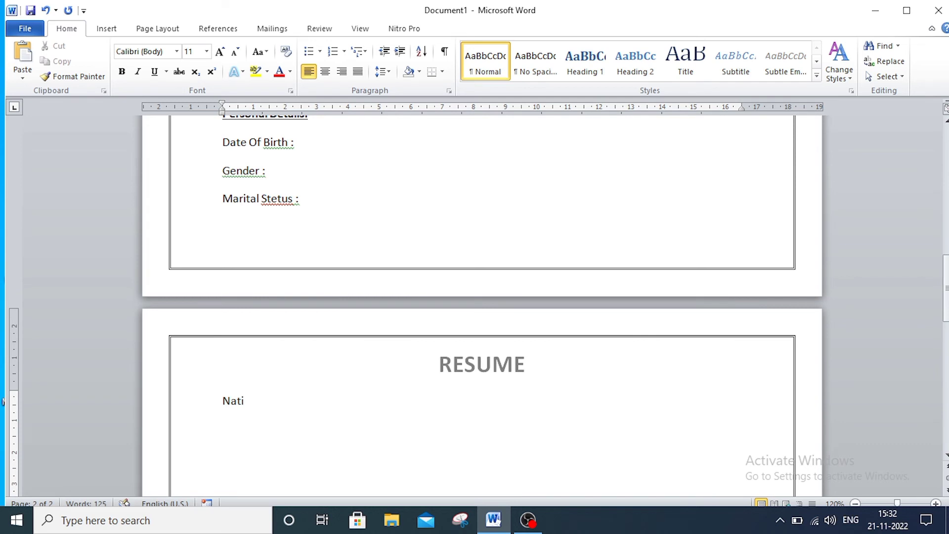
{"action": "type", "text": "onality "}
{"action": "type", "text": ":"}
{"action": "scroll", "coordinate": [334, 394], "scroll_direction": "up", "scroll_amount": 3}
{"action": "left_click", "coordinate": [352, 264]}
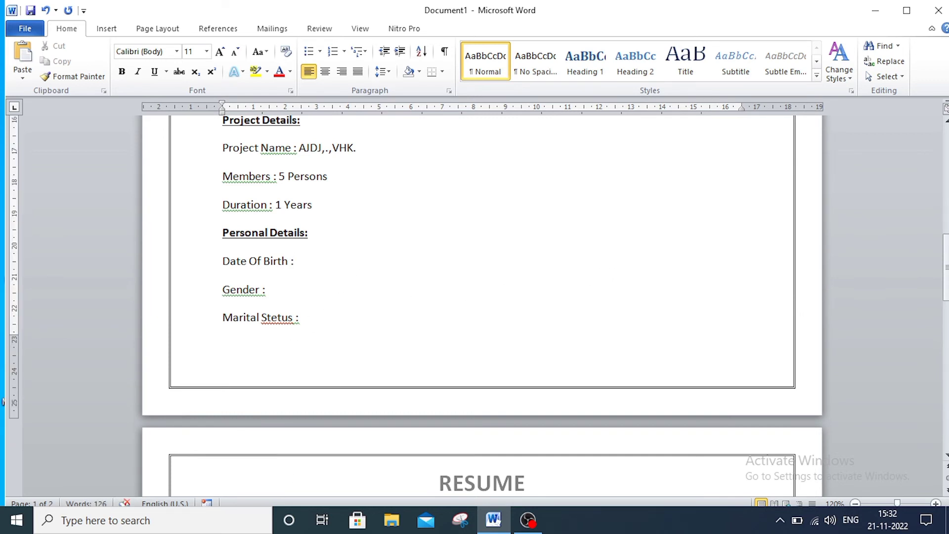
Enter DD-MM-YYYY for Date Of Birth, Male for Gender and Unmarried for Marital Stetus.
{"action": "type", "text": "mm"}
{"action": "key", "text": "BackSpace"}
{"action": "key", "text": "BackSpace"}
{"action": "type", "text": "DD-"}
{"action": "type", "text": "MM-"}
{"action": "type", "text": "YYYY"}
{"action": "left_click", "coordinate": [329, 289]}
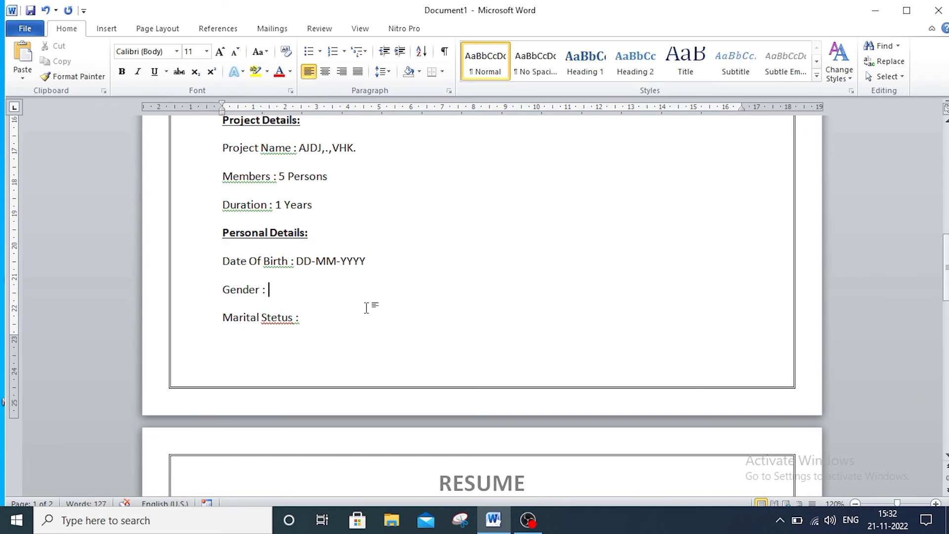
{"action": "type", "text": "Male"}
{"action": "type", "text": " Un"}
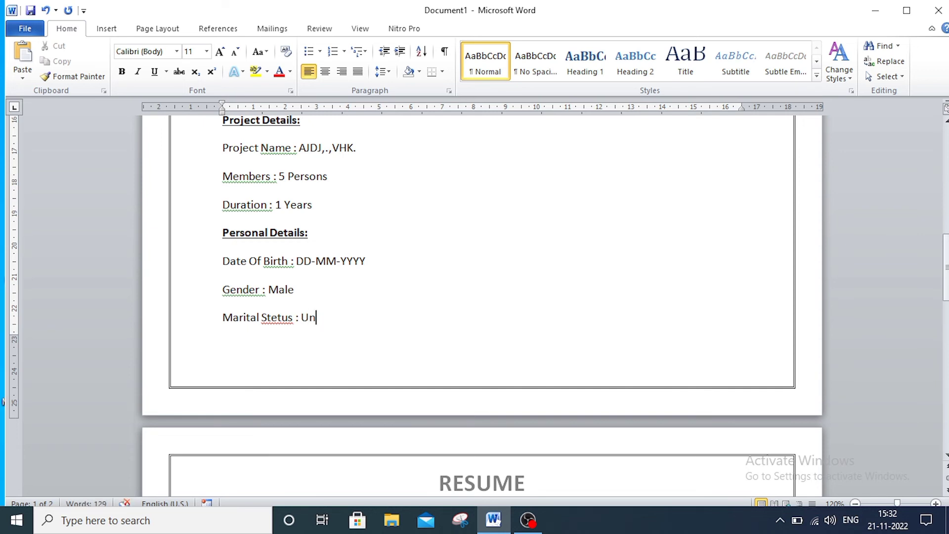
{"action": "type", "text": "marri"}
{"action": "type", "text": "ed"}
Type India after Nationality on page 2.
{"action": "scroll", "coordinate": [388, 332], "scroll_direction": "down", "scroll_amount": 4}
{"action": "left_click", "coordinate": [388, 339]}
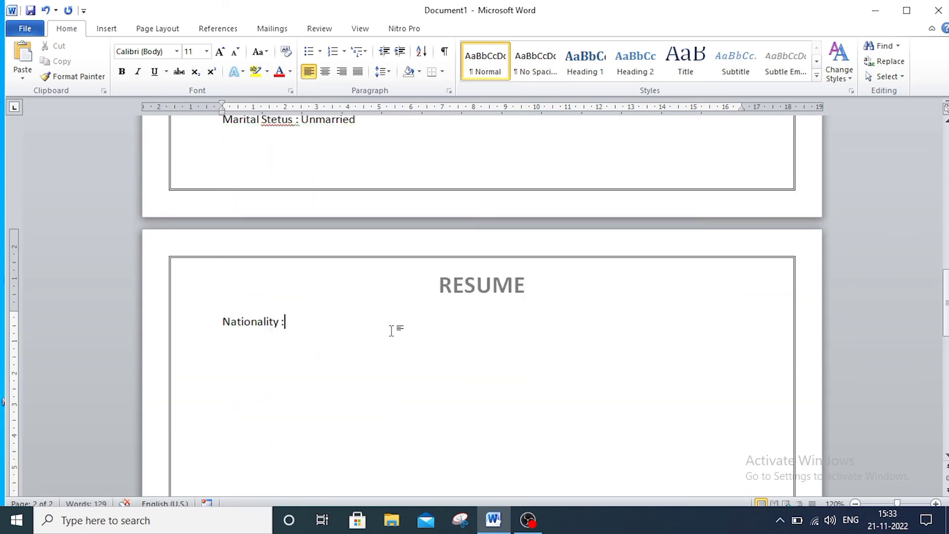
{"action": "type", "text": "Indi"}
{"action": "type", "text": "a"}
{"action": "scroll", "coordinate": [385, 296], "scroll_direction": "down", "scroll_amount": 3}
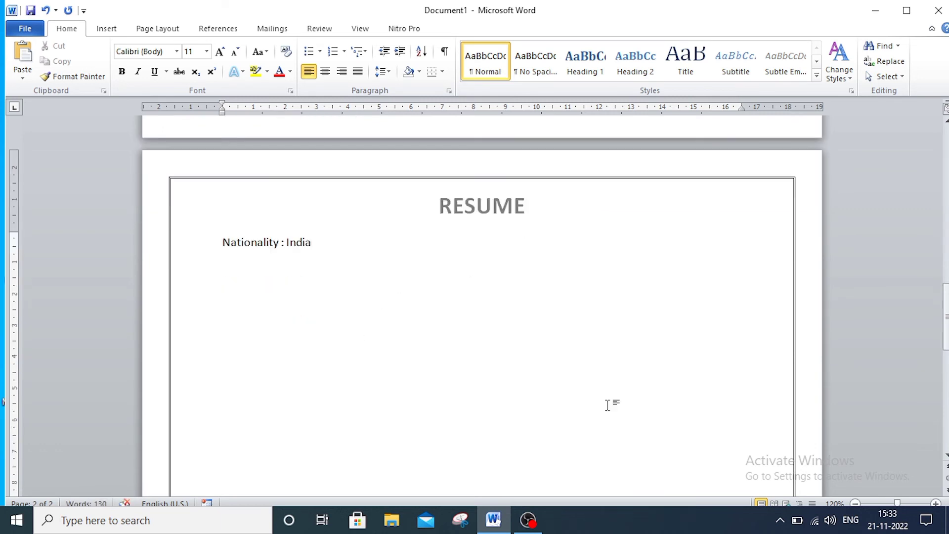
{"action": "scroll", "coordinate": [501, 325], "scroll_direction": "up", "scroll_amount": 7}
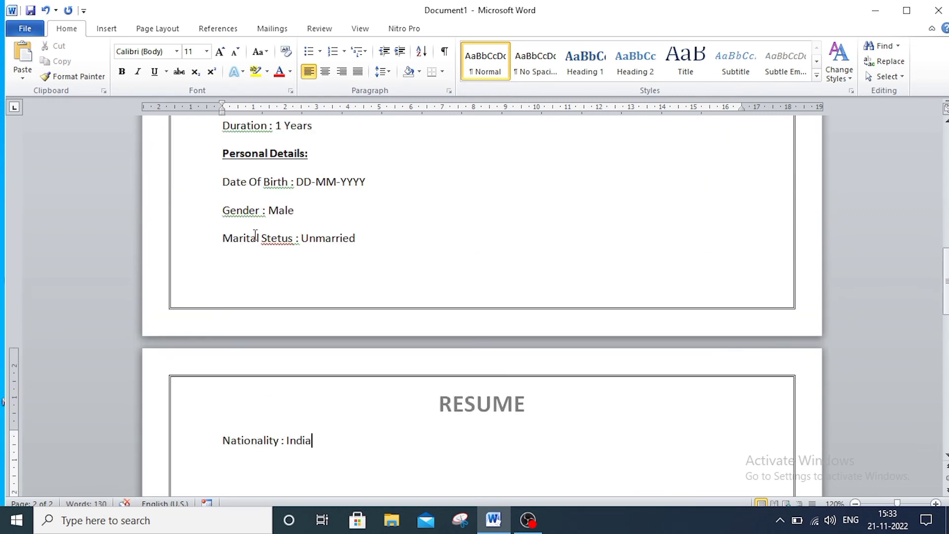
Bold the Date Of Birth, Gender, Marital Stetus and Nationality labels.
{"action": "left_click_drag", "start_coordinate": [223, 182], "coordinate": [298, 183]}
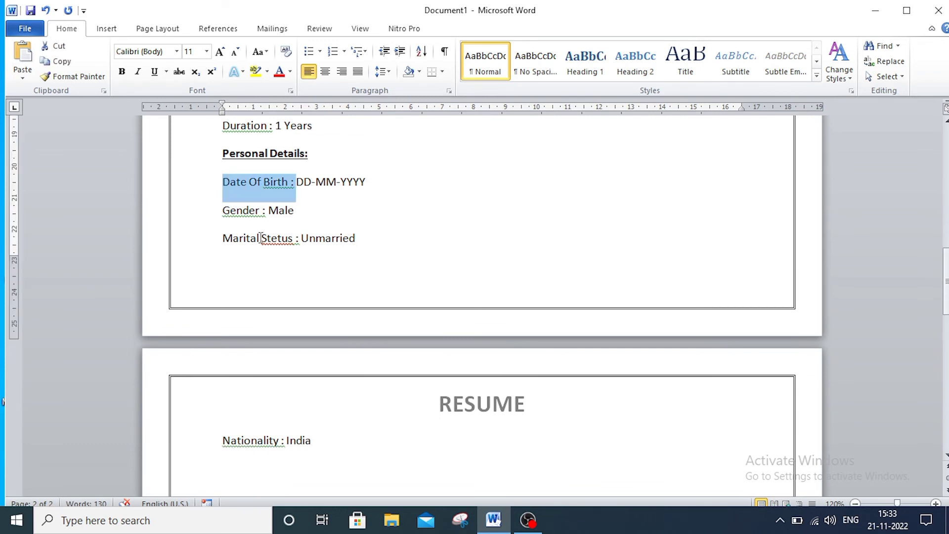
{"action": "key", "text": "ctrl+b"}
{"action": "left_click_drag", "start_coordinate": [223, 210], "coordinate": [265, 210]}
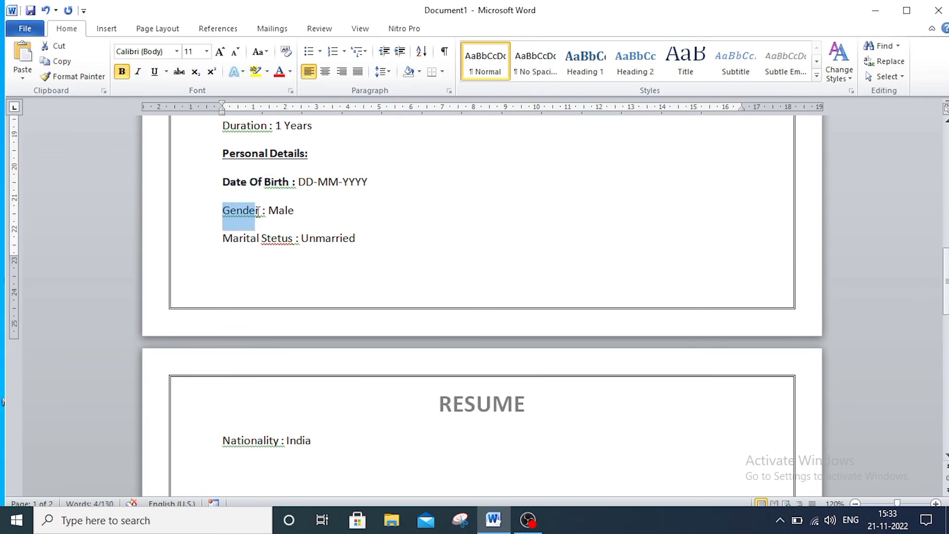
{"action": "left_click", "coordinate": [122, 71]}
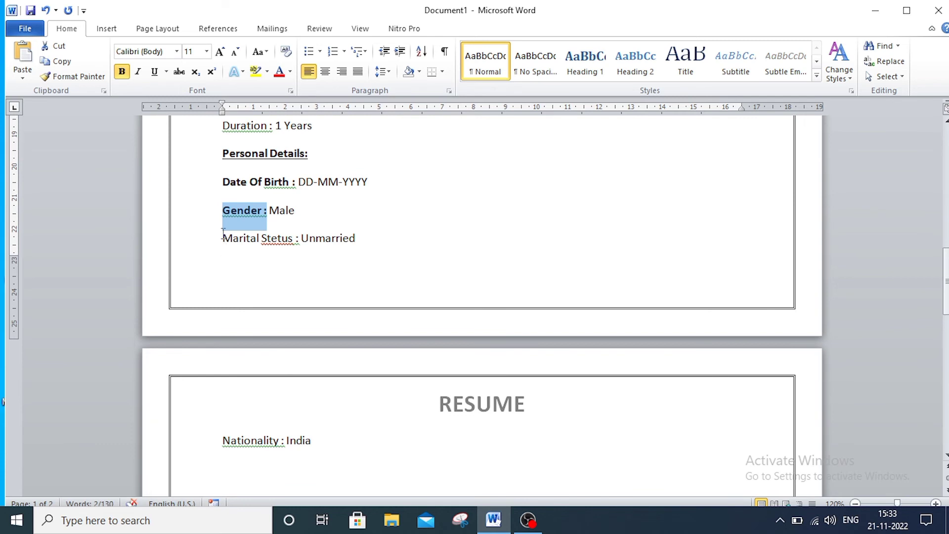
{"action": "left_click_drag", "start_coordinate": [223, 238], "coordinate": [300, 248]}
{"action": "left_click", "coordinate": [121, 72]}
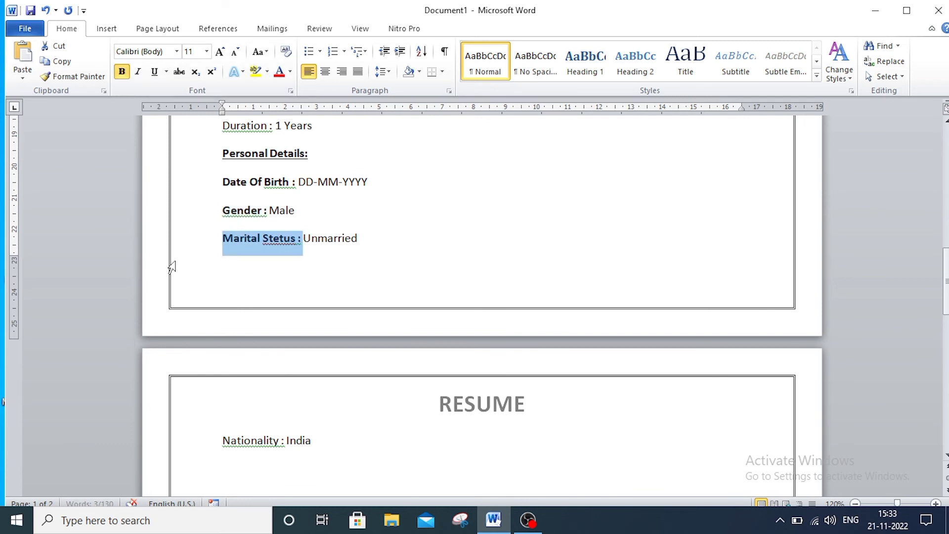
{"action": "left_click_drag", "start_coordinate": [223, 440], "coordinate": [287, 440]}
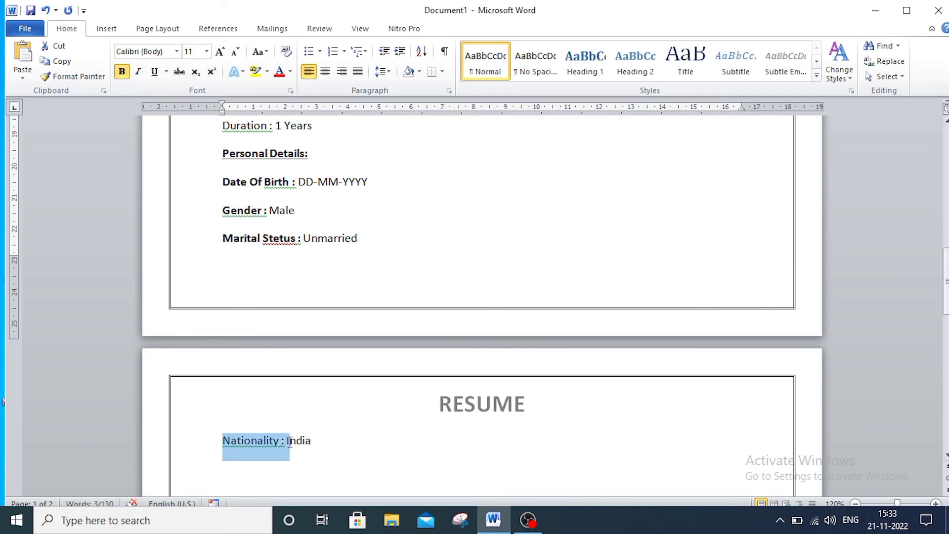
{"action": "left_click", "coordinate": [127, 71]}
Add an empty line below Nationality : India.
{"action": "scroll", "coordinate": [444, 435], "scroll_direction": "down", "scroll_amount": 3}
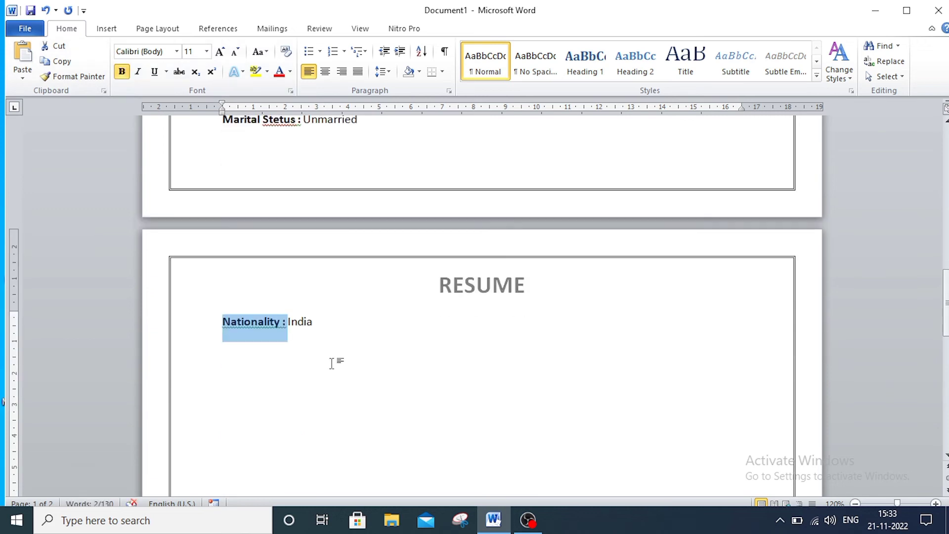
{"action": "left_click", "coordinate": [357, 335]}
{"action": "key", "text": "Return"}
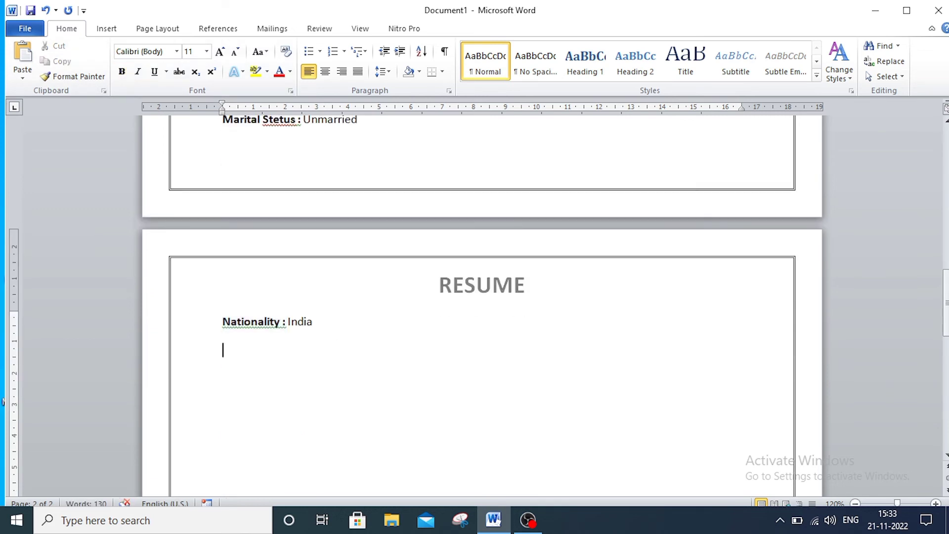
{"action": "scroll", "coordinate": [331, 335], "scroll_direction": "up", "scroll_amount": 3}
{"action": "scroll", "coordinate": [438, 352], "scroll_direction": "up", "scroll_amount": 3}
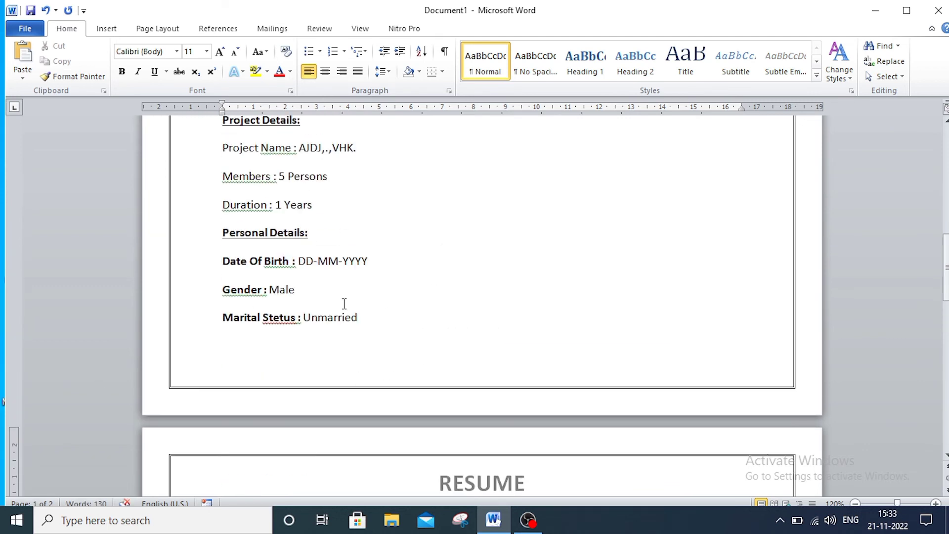
{"action": "scroll", "coordinate": [343, 302], "scroll_direction": "down", "scroll_amount": 5}
{"action": "left_click", "coordinate": [249, 389]}
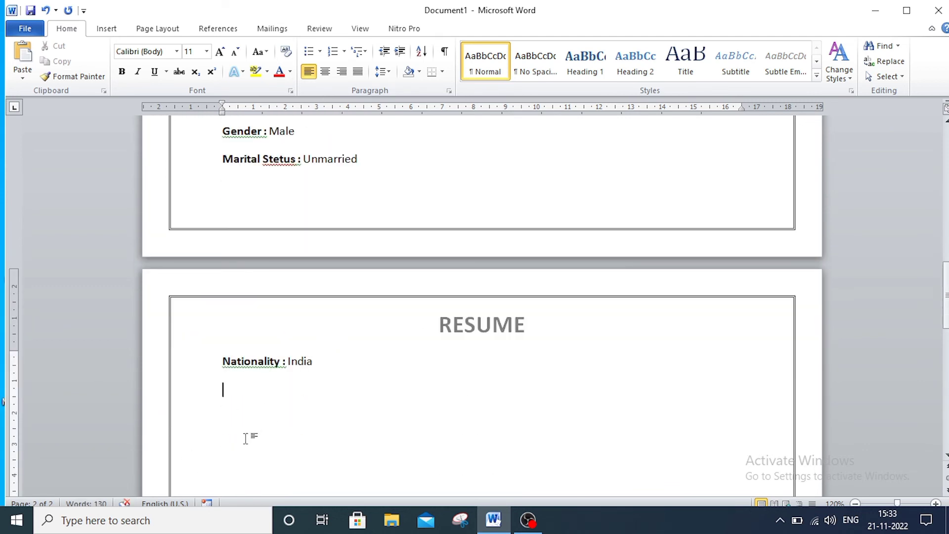
{"action": "scroll", "coordinate": [329, 385], "scroll_direction": "up", "scroll_amount": 2}
{"action": "scroll", "coordinate": [296, 294], "scroll_direction": "up", "scroll_amount": 3}
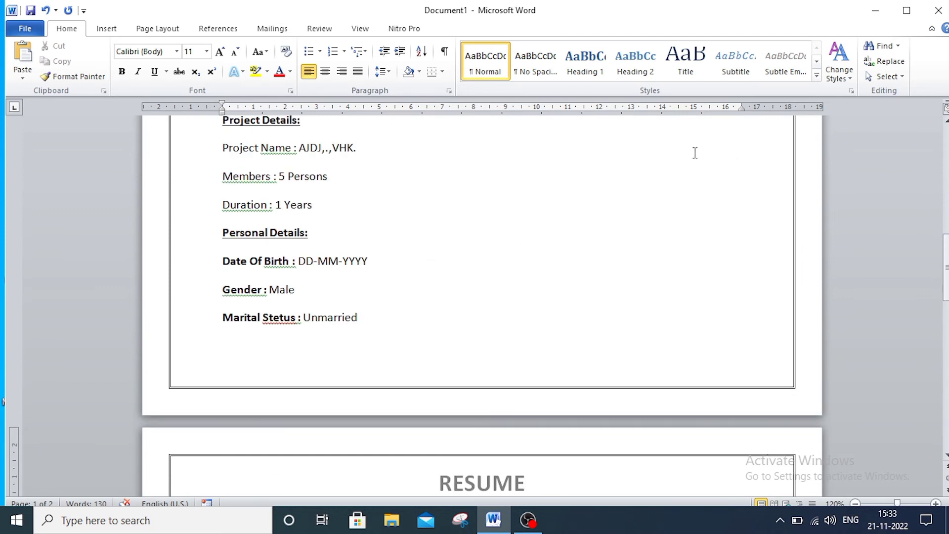
{"action": "scroll", "coordinate": [420, 331], "scroll_direction": "down", "scroll_amount": 5}
{"action": "scroll", "coordinate": [394, 386], "scroll_direction": "down", "scroll_amount": 3}
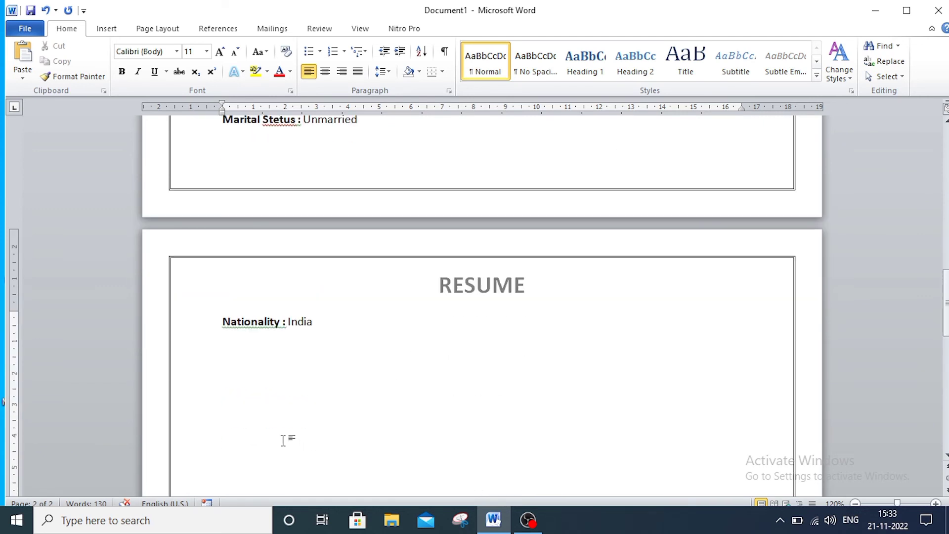
Type the heading 'Declaration:' and make it bold and underlined.
{"action": "type", "text": "D"}
{"action": "type", "text": "ecl"}
{"action": "type", "text": "aration"}
{"action": "type", "text": ":"}
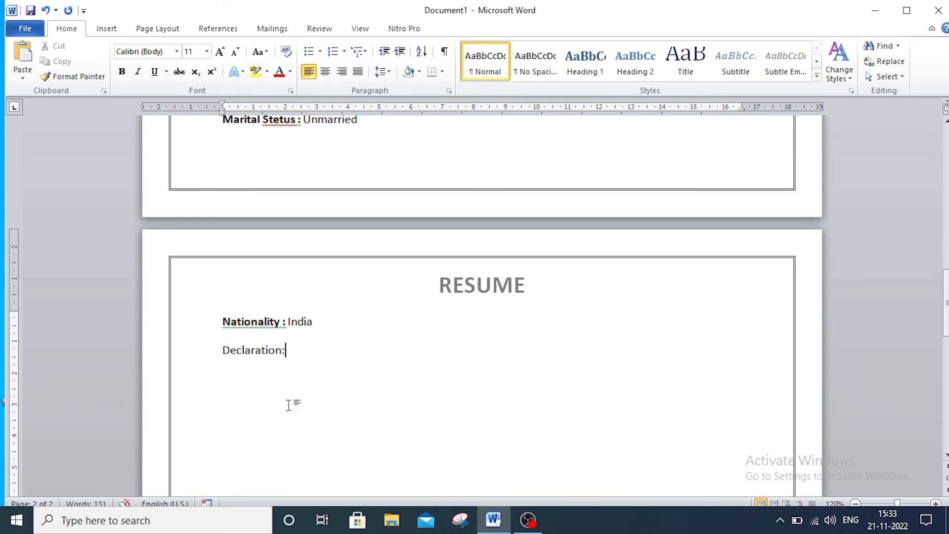
{"action": "key", "text": "shift+Home"}
{"action": "left_click", "coordinate": [122, 71]}
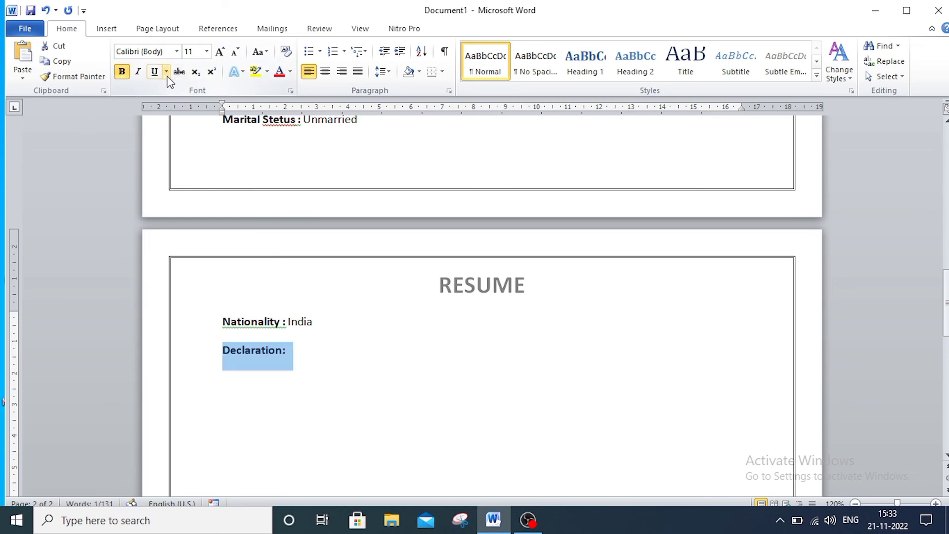
{"action": "left_click", "coordinate": [154, 72]}
{"action": "key", "text": "End"}
Start a new line below the heading with bold and underline turned off.
{"action": "key", "text": "Return"}
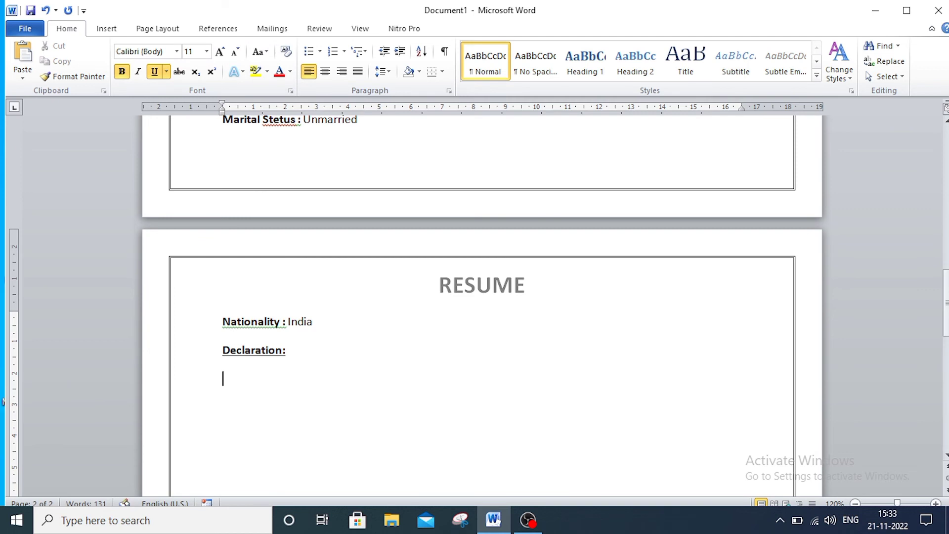
{"action": "type", "text": "I"}
{"action": "type", "text": "h"}
{"action": "key", "text": "BackSpace"}
{"action": "key", "text": "BackSpace"}
{"action": "scroll", "coordinate": [126, 140], "scroll_direction": "up", "scroll_amount": 1}
{"action": "left_click", "coordinate": [155, 72]}
{"action": "left_click", "coordinate": [121, 72]}
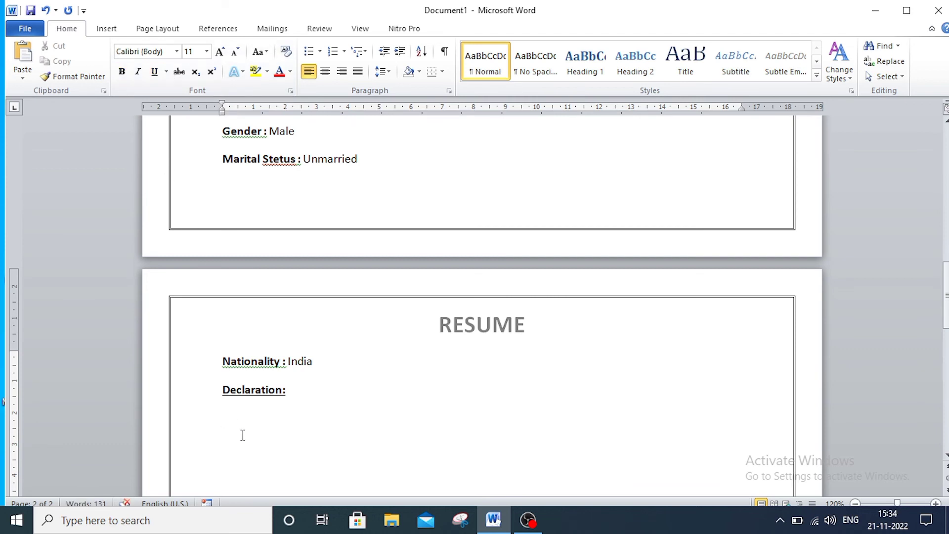
Type the declaration 'I hereby declare that all the information provided by me is correct to the best of my knowledge.'.
{"action": "type", "text": "I"}
{"action": "type", "text": " here"}
{"action": "type", "text": "by"}
{"action": "type", "text": " da"}
{"action": "key", "text": "BackSpace"}
{"action": "type", "text": "eclare t"}
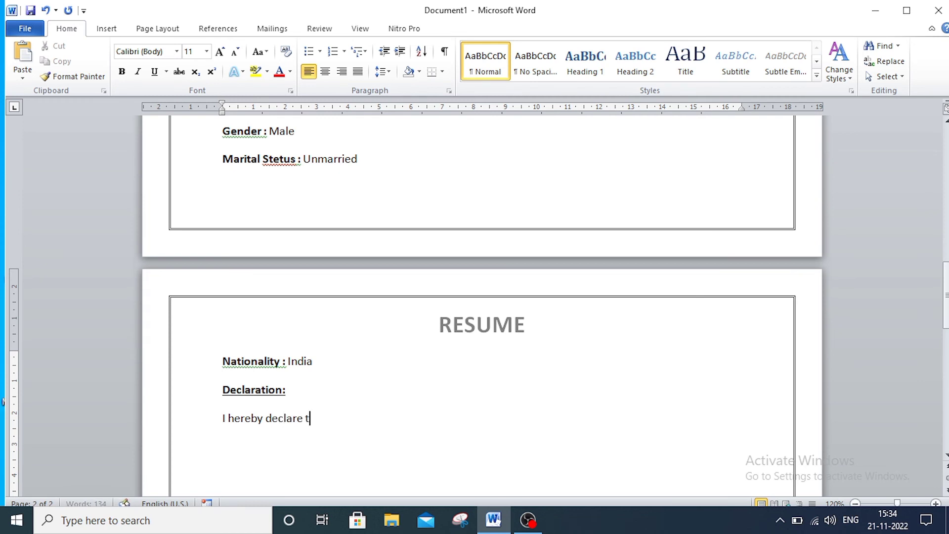
{"action": "type", "text": "hat al"}
{"action": "type", "text": "l the "}
{"action": "type", "text": "i"}
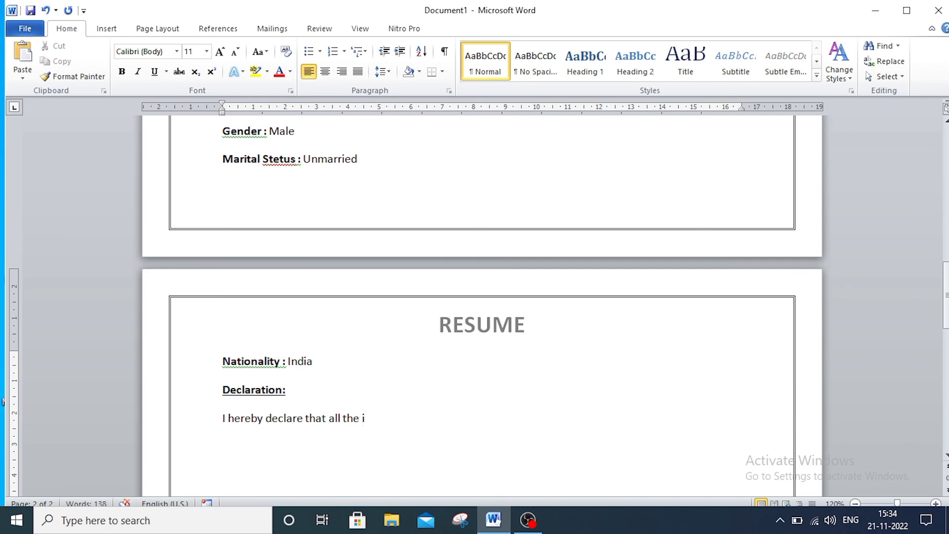
{"action": "type", "text": "nformation"}
{"action": "type", "text": " p"}
{"action": "key", "text": "BackSpace"}
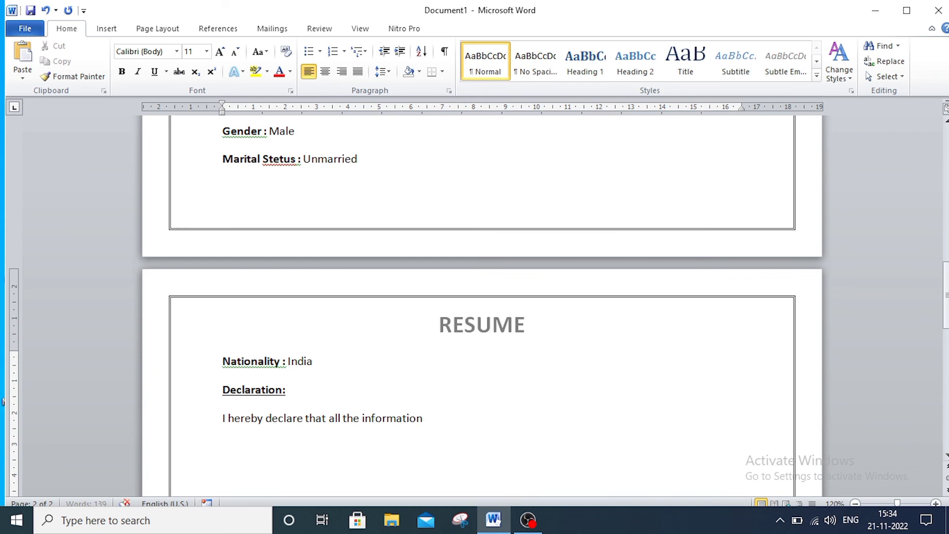
{"action": "type", "text": "provi"}
{"action": "type", "text": "ded by "}
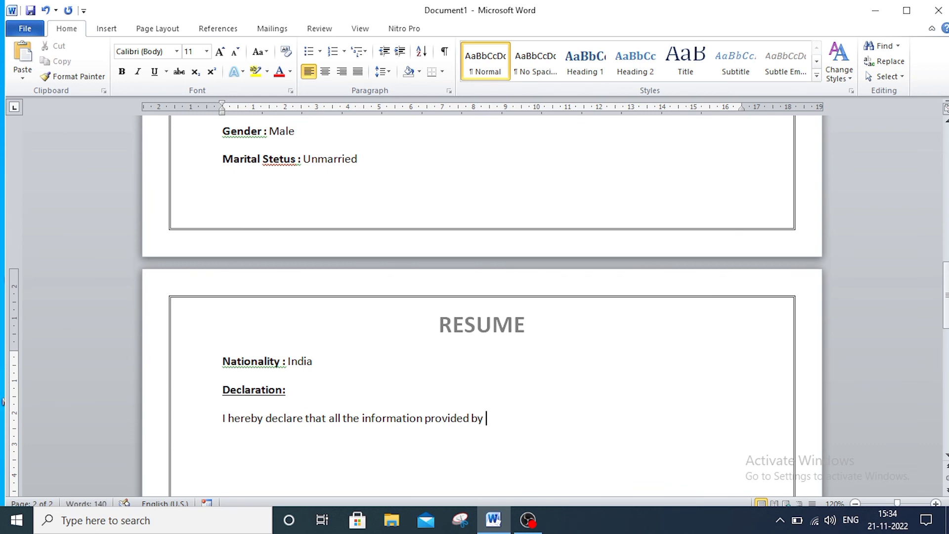
{"action": "type", "text": "me "}
{"action": "type", "text": "is corre"}
{"action": "type", "text": "ct"}
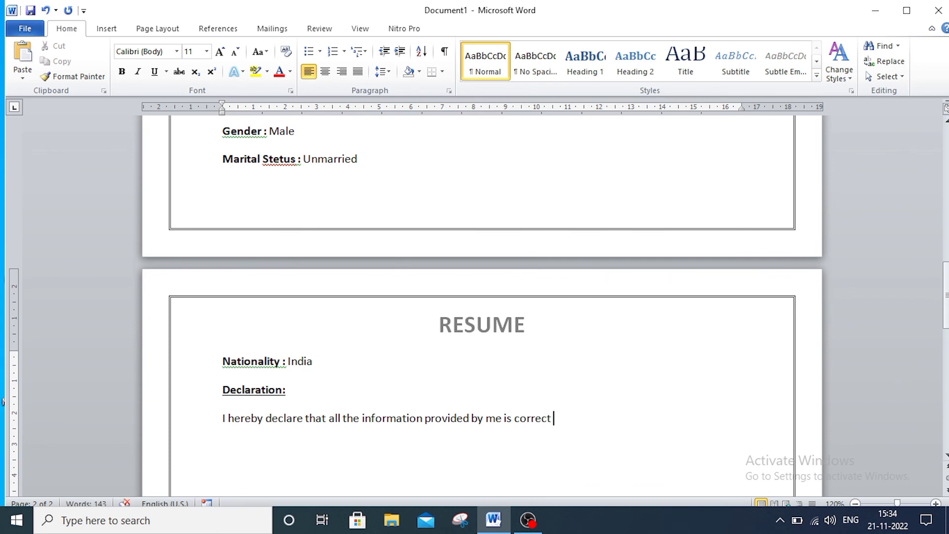
{"action": "type", "text": " to th"}
{"action": "type", "text": "e best of"}
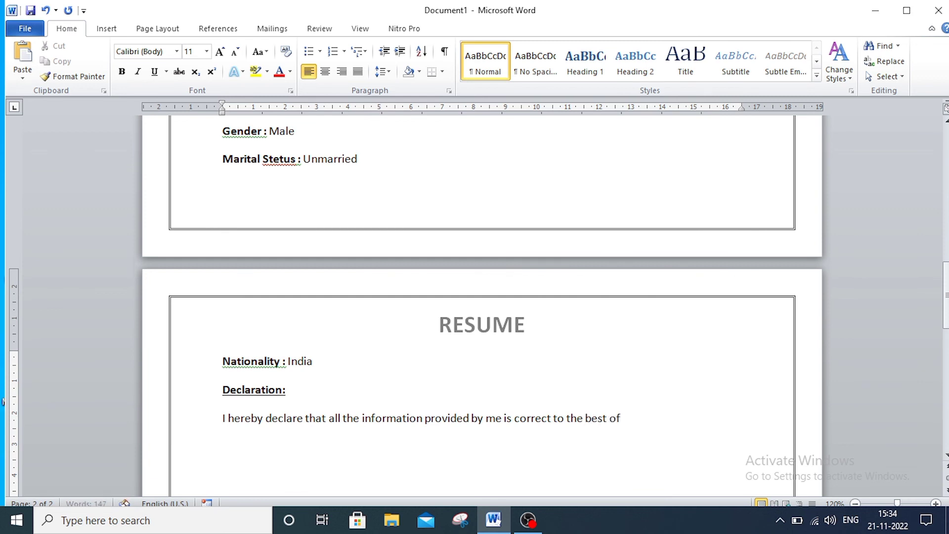
{"action": "type", "text": " my kn"}
{"action": "type", "text": "owledge"}
{"action": "type", "text": "."}
Add Date and Place lines and a right-side Signature line below the declaration.
{"action": "key", "text": "Return"}
{"action": "key", "text": "Return"}
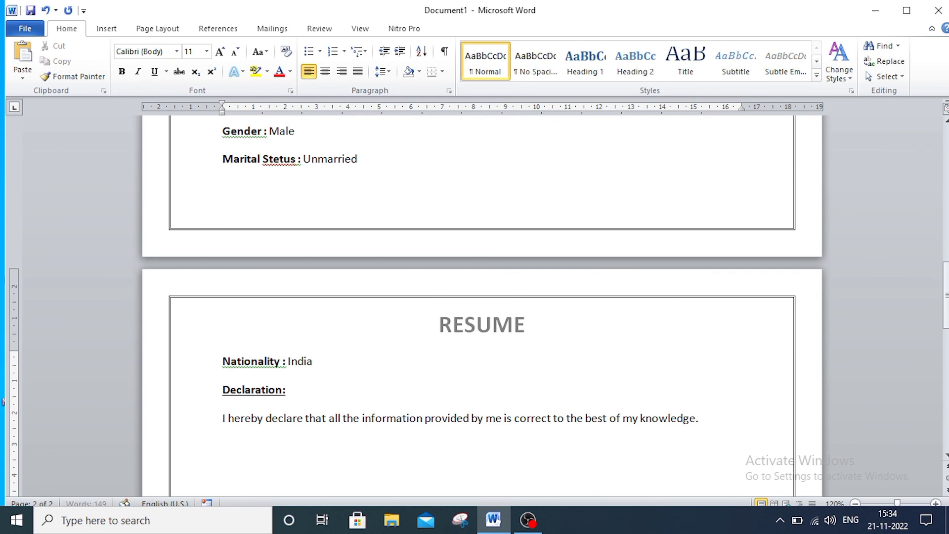
{"action": "key", "text": "BackSpace"}
{"action": "type", "text": "Date"}
{"action": "type", "text": " :-"}
{"action": "key", "text": "Return"}
{"action": "type", "text": "P"}
{"action": "type", "text": ":"}
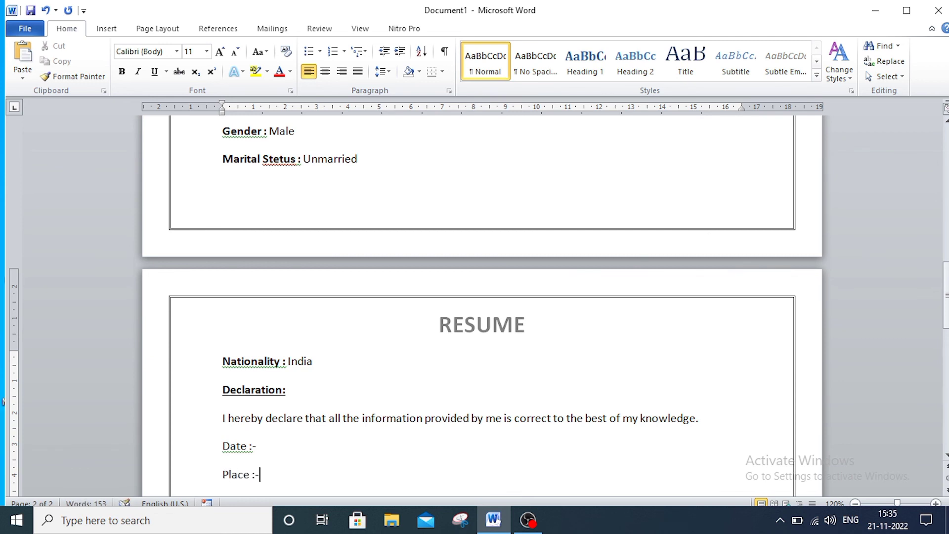
{"action": "key", "text": "Return"}
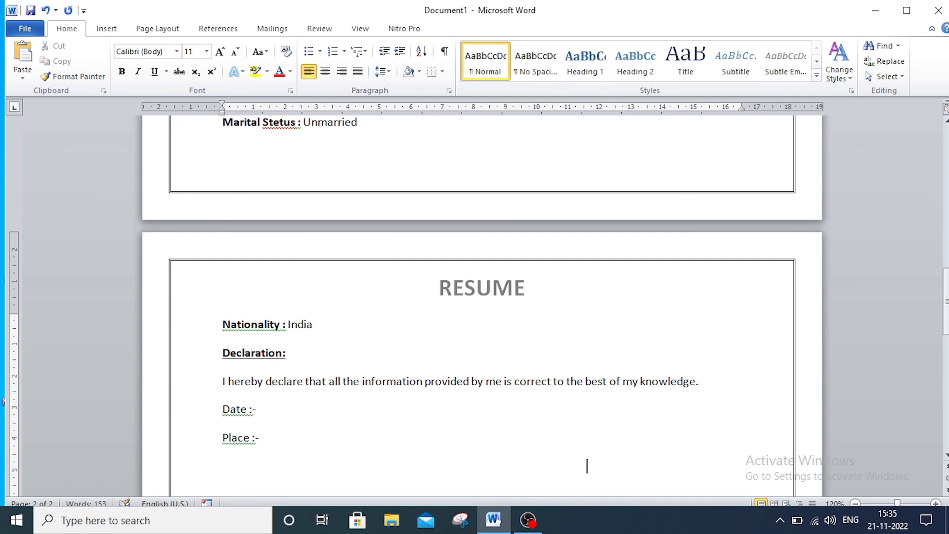
{"action": "type", "text": "Si"}
{"action": "type", "text": "gnature"}
Make the Date :-, Place :- and Signature lines on page 2 bold.
{"action": "triple_click", "coordinate": [582, 469]}
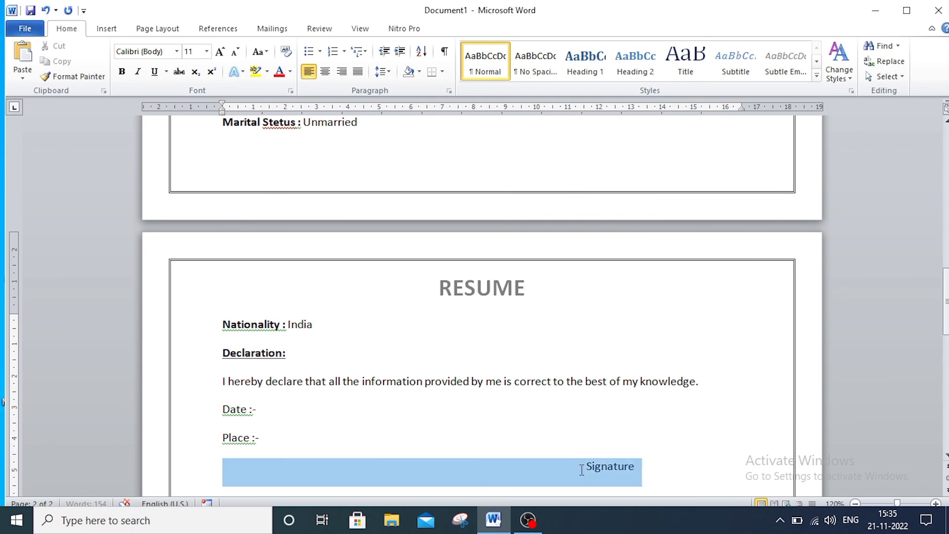
{"action": "left_click_drag", "start_coordinate": [582, 469], "coordinate": [183, 417]}
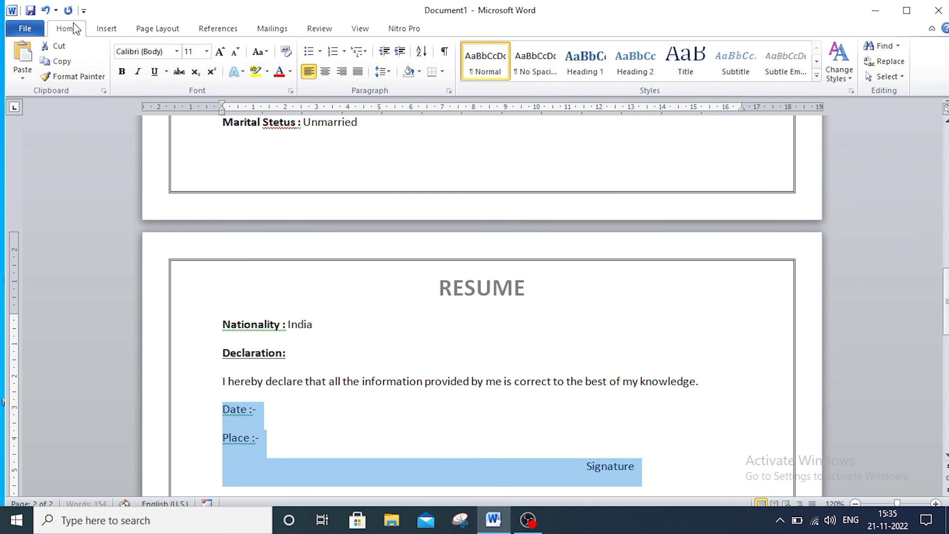
{"action": "left_click", "coordinate": [122, 72]}
{"action": "left_click", "coordinate": [339, 448]}
{"action": "left_click", "coordinate": [277, 408]}
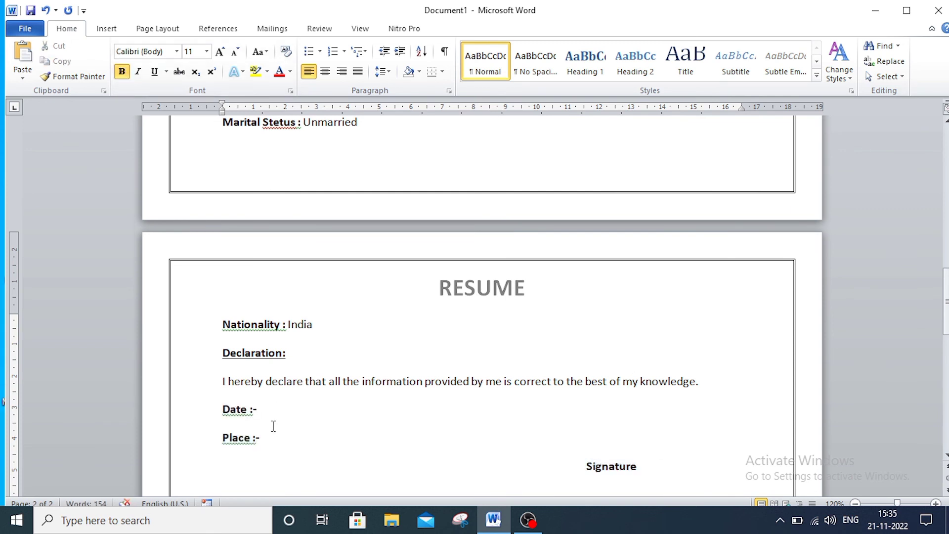
{"action": "left_click", "coordinate": [310, 446]}
Correct 'Marital Stetus' to 'Marital Status'.
{"action": "scroll", "coordinate": [480, 452], "scroll_direction": "up", "scroll_amount": 3}
{"action": "scroll", "coordinate": [280, 345], "scroll_direction": "up", "scroll_amount": 1}
{"action": "left_click", "coordinate": [280, 321]}
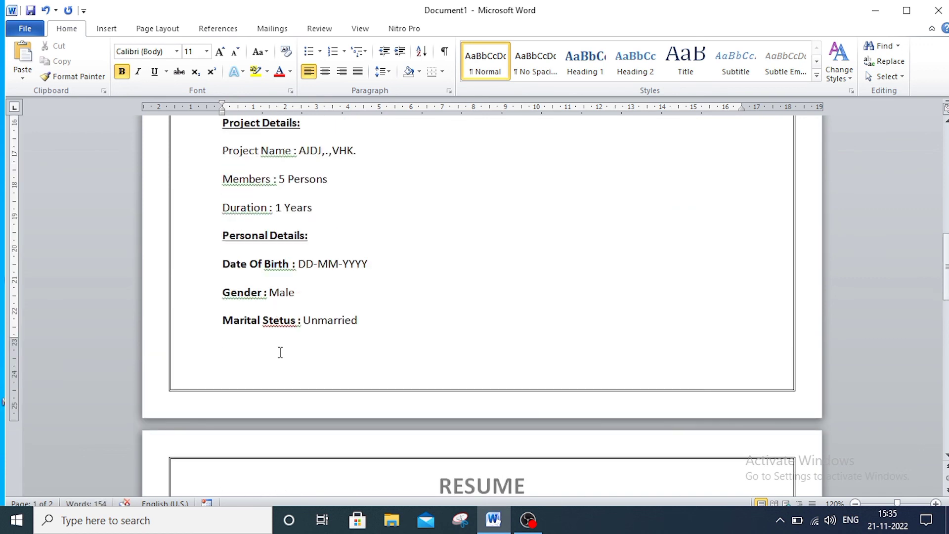
{"action": "key", "text": "BackSpace"}
{"action": "type", "text": "a"}
Scroll through the whole two-page resume to review it.
{"action": "scroll", "coordinate": [316, 345], "scroll_direction": "up", "scroll_amount": 4}
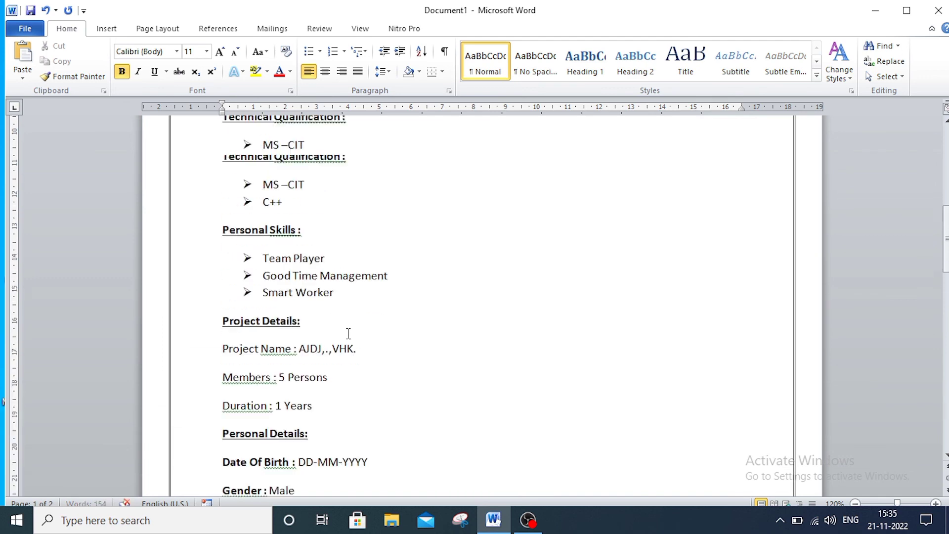
{"action": "scroll", "coordinate": [325, 324], "scroll_direction": "up", "scroll_amount": 6}
{"action": "scroll", "coordinate": [348, 333], "scroll_direction": "up", "scroll_amount": 2}
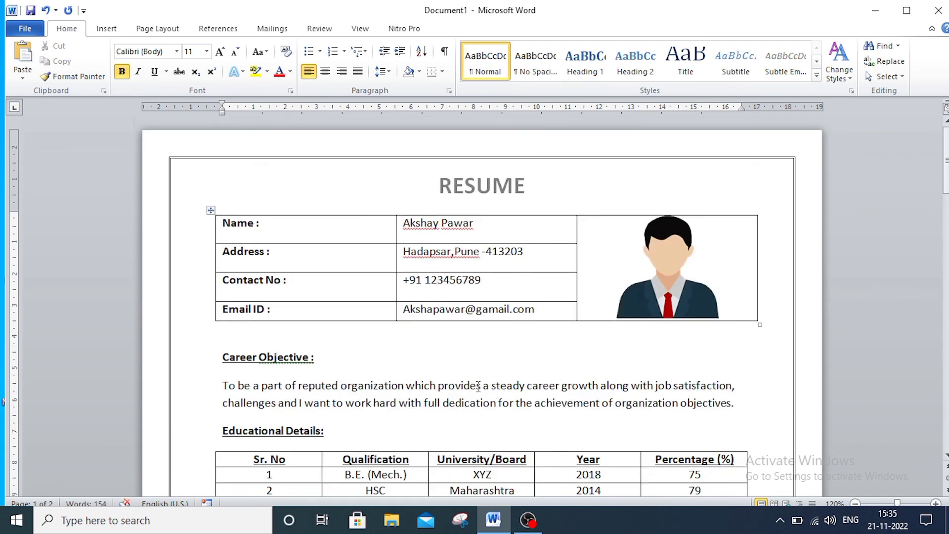
{"action": "scroll", "coordinate": [478, 385], "scroll_direction": "down", "scroll_amount": 1}
{"action": "scroll", "coordinate": [494, 371], "scroll_direction": "down", "scroll_amount": 1}
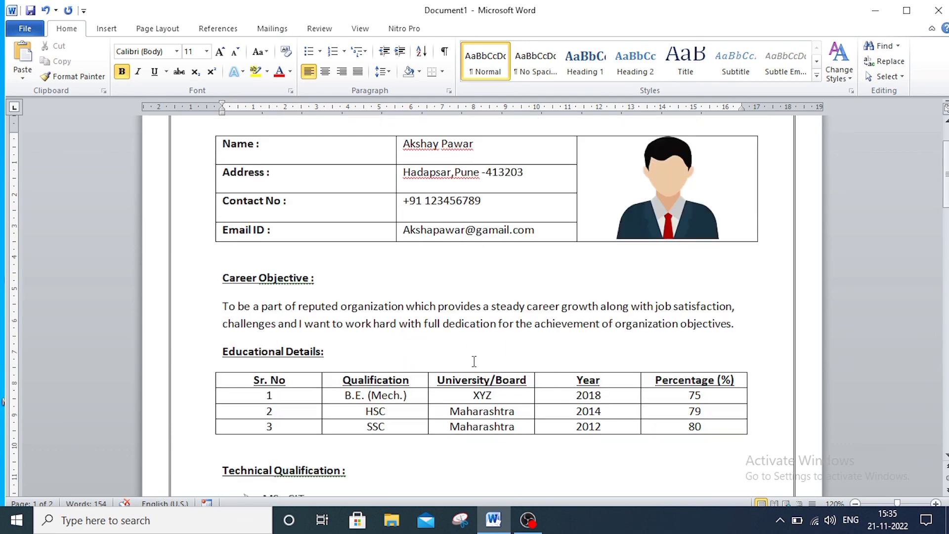
{"action": "scroll", "coordinate": [410, 355], "scroll_direction": "down", "scroll_amount": 3}
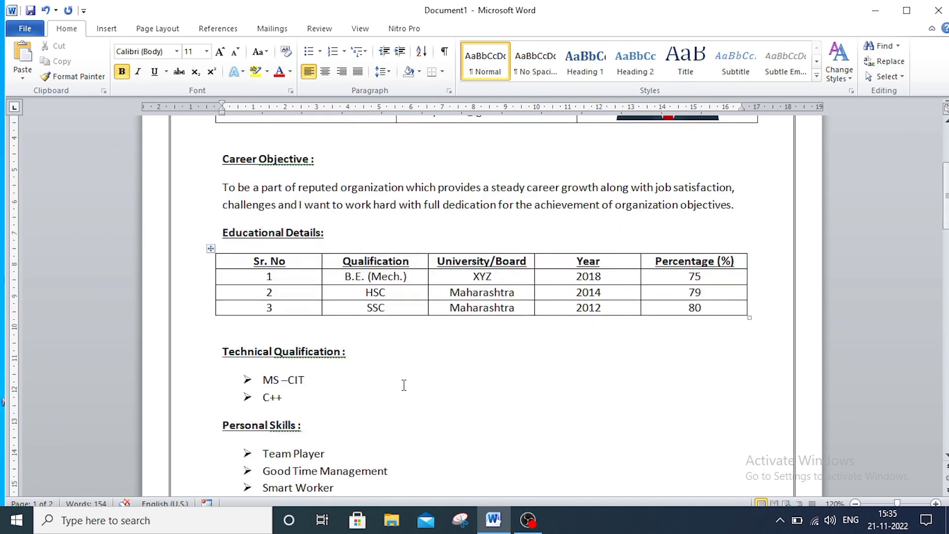
{"action": "scroll", "coordinate": [368, 373], "scroll_direction": "down", "scroll_amount": 1}
{"action": "scroll", "coordinate": [262, 380], "scroll_direction": "down", "scroll_amount": 1}
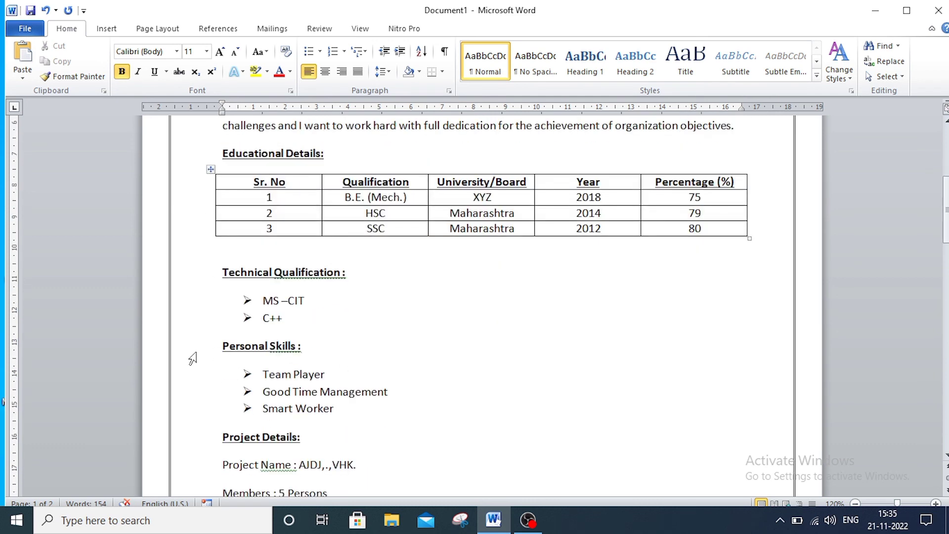
{"action": "scroll", "coordinate": [332, 455], "scroll_direction": "down", "scroll_amount": 2}
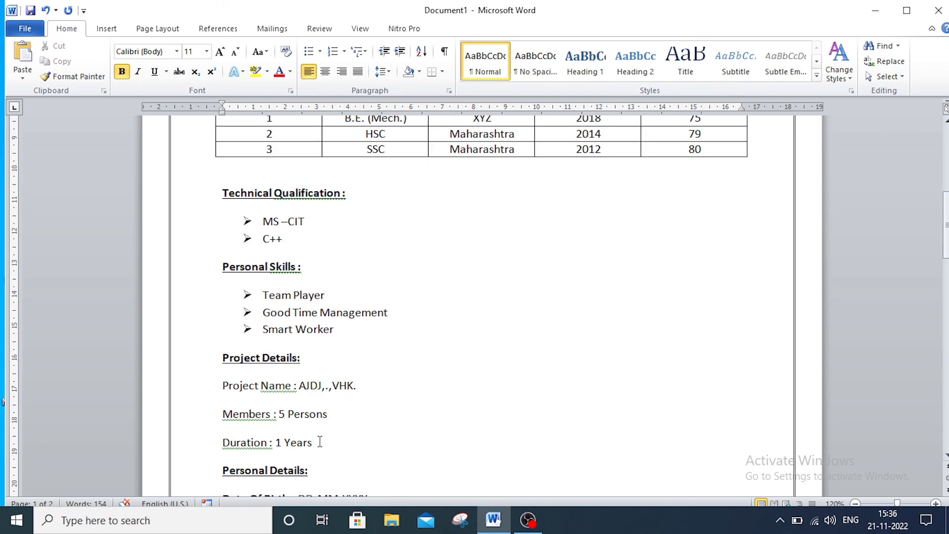
{"action": "scroll", "coordinate": [319, 441], "scroll_direction": "down", "scroll_amount": 3}
{"action": "scroll", "coordinate": [318, 440], "scroll_direction": "down", "scroll_amount": 3}
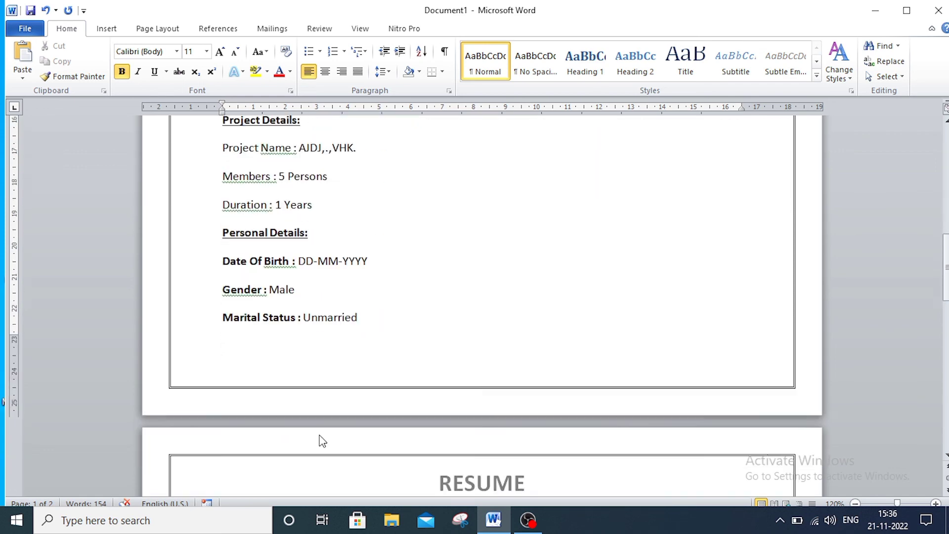
{"action": "scroll", "coordinate": [318, 440], "scroll_direction": "down", "scroll_amount": 1}
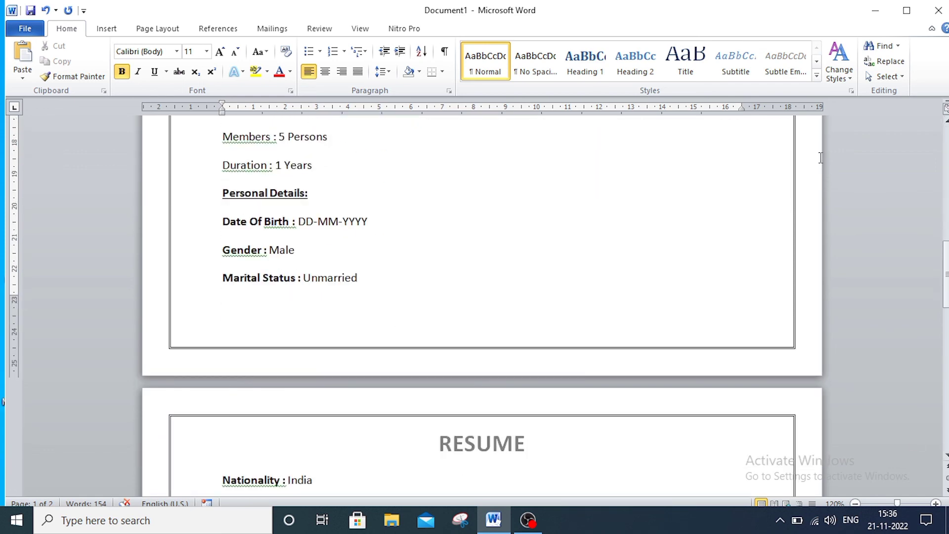
{"action": "scroll", "coordinate": [405, 341], "scroll_direction": "up", "scroll_amount": 6}
{"action": "scroll", "coordinate": [430, 346], "scroll_direction": "up", "scroll_amount": 8}
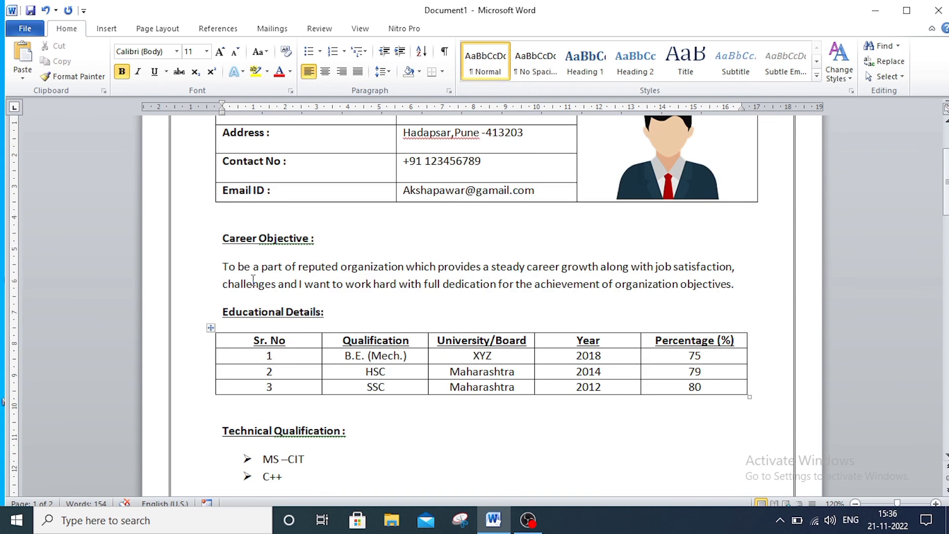
{"action": "scroll", "coordinate": [324, 284], "scroll_direction": "up", "scroll_amount": 2}
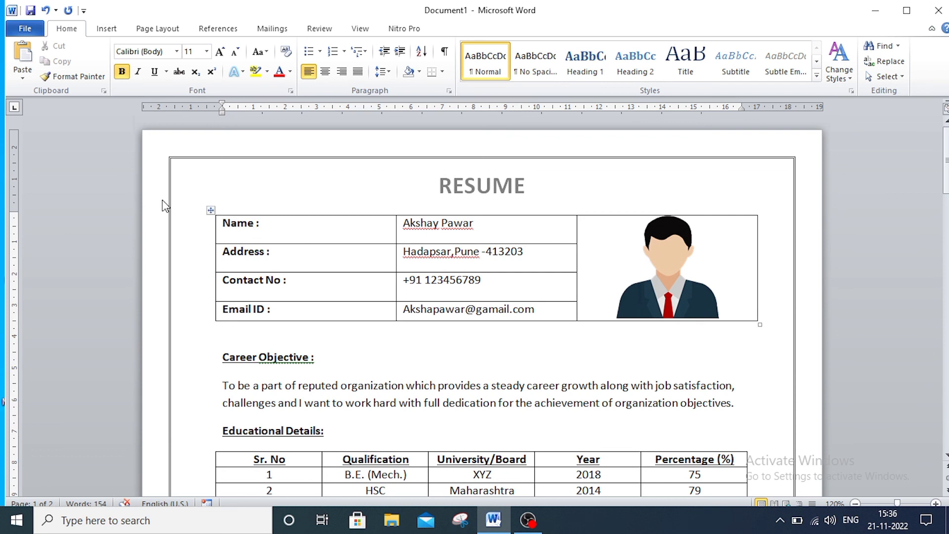
Set the borders of the top name, contact and photo table to None.
{"action": "left_click", "coordinate": [211, 210]}
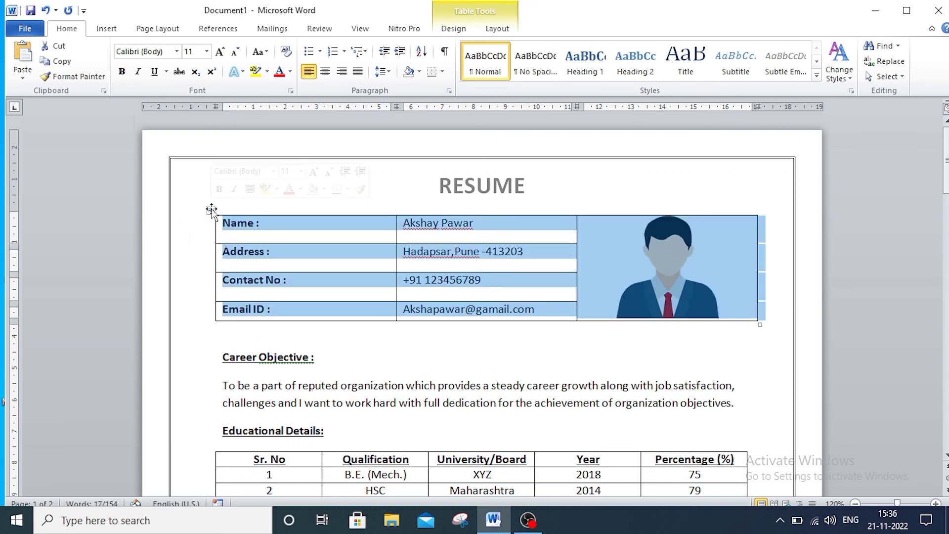
{"action": "right_click", "coordinate": [211, 210]}
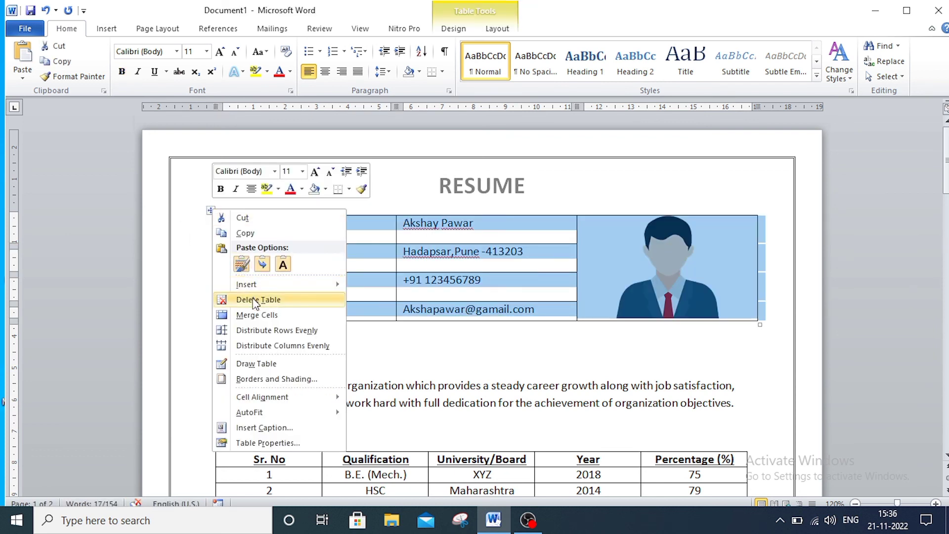
{"action": "left_click", "coordinate": [272, 444]}
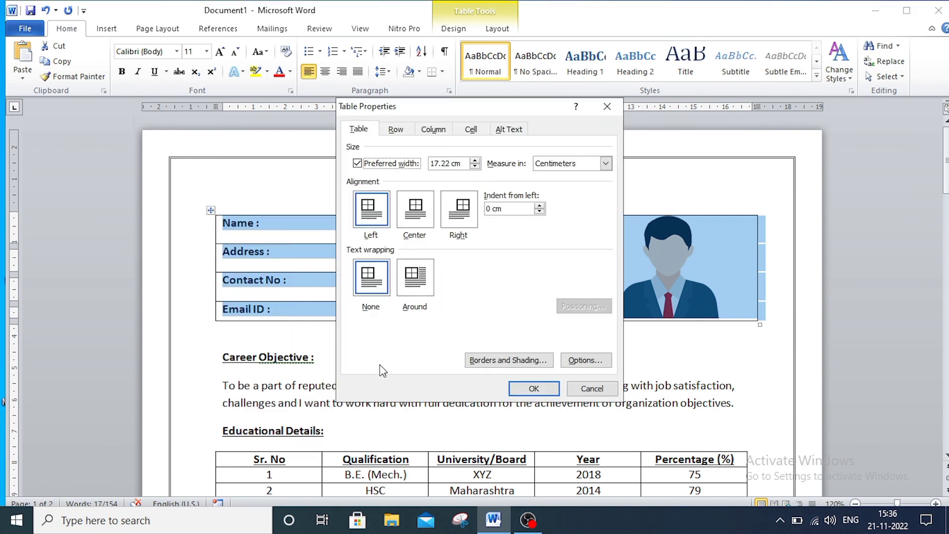
{"action": "left_click", "coordinate": [503, 365]}
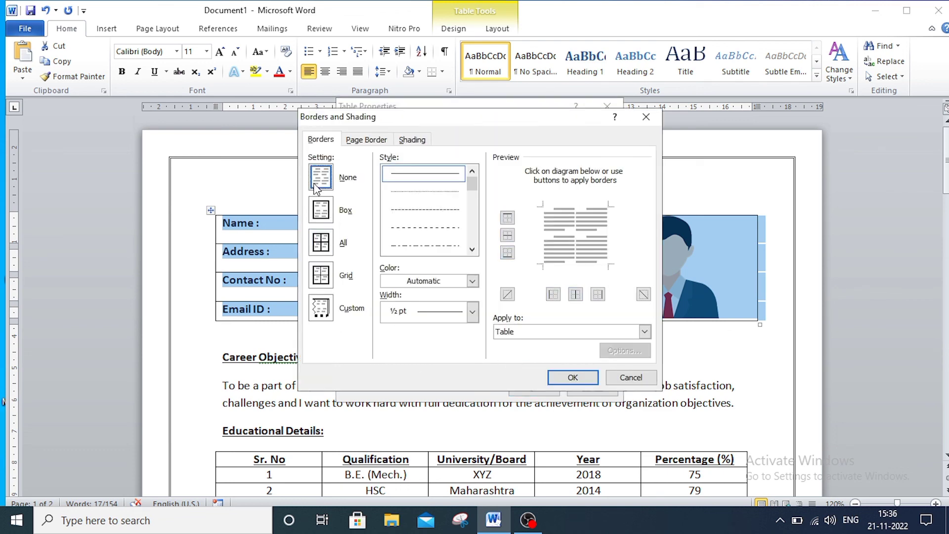
{"action": "left_click", "coordinate": [571, 378]}
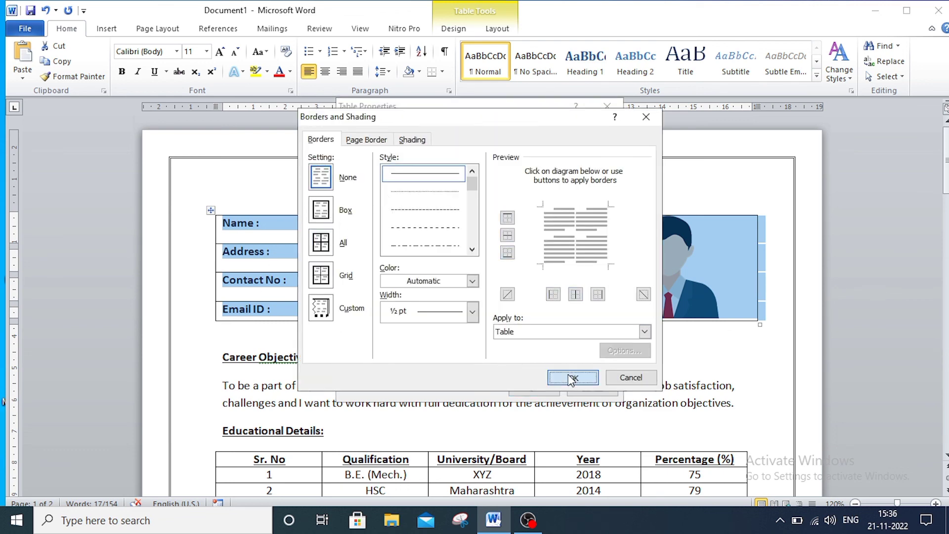
{"action": "left_click", "coordinate": [541, 390]}
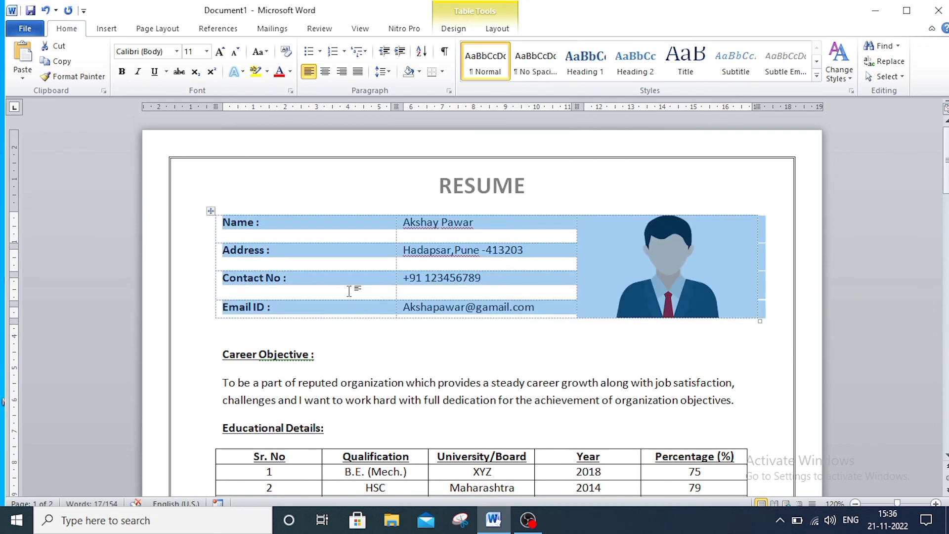
{"action": "left_click", "coordinate": [426, 344]}
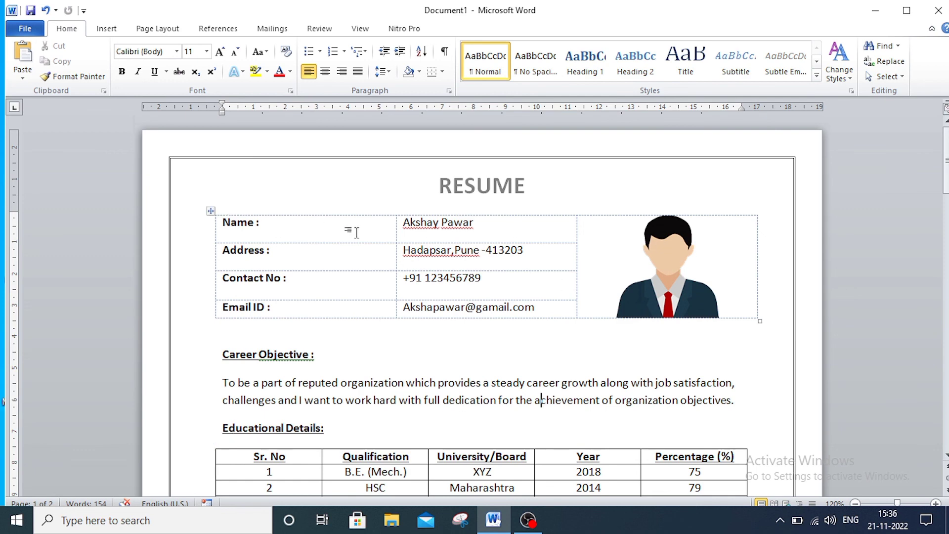
{"action": "scroll", "coordinate": [356, 233], "scroll_direction": "down", "scroll_amount": 1}
{"action": "scroll", "coordinate": [439, 388], "scroll_direction": "down", "scroll_amount": 1}
{"action": "scroll", "coordinate": [439, 388], "scroll_direction": "down", "scroll_amount": 3}
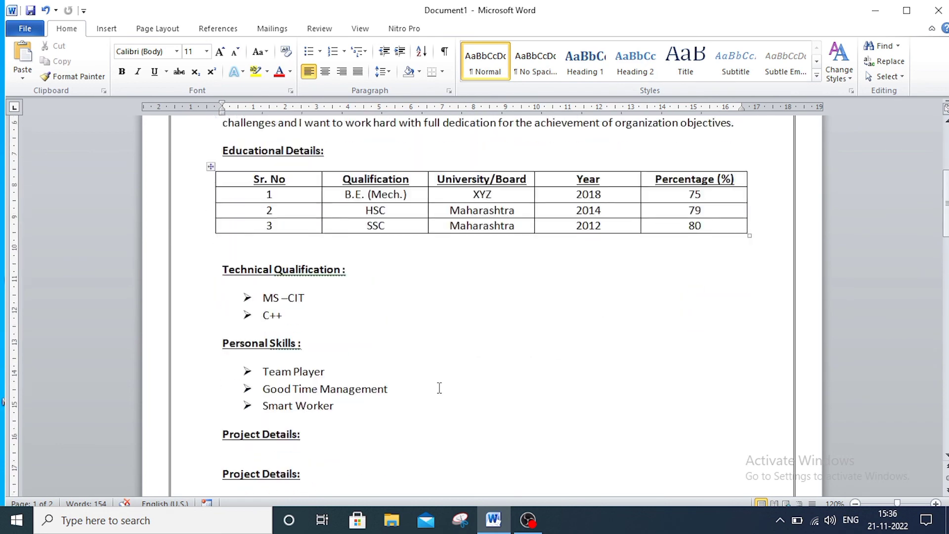
{"action": "scroll", "coordinate": [438, 388], "scroll_direction": "down", "scroll_amount": 1}
{"action": "scroll", "coordinate": [444, 383], "scroll_direction": "down", "scroll_amount": 1}
{"action": "scroll", "coordinate": [447, 384], "scroll_direction": "down", "scroll_amount": 3}
{"action": "scroll", "coordinate": [447, 384], "scroll_direction": "down", "scroll_amount": 1}
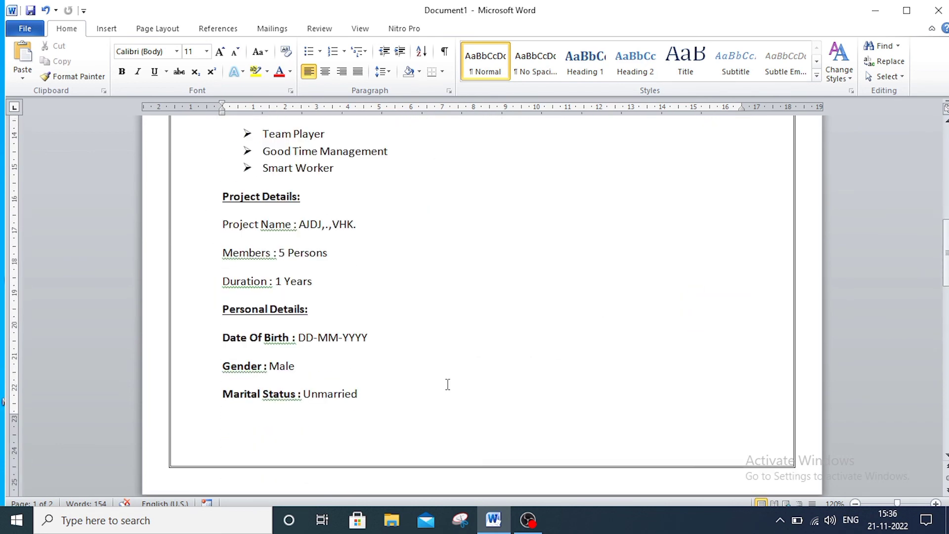
{"action": "scroll", "coordinate": [447, 384], "scroll_direction": "down", "scroll_amount": 3}
{"action": "scroll", "coordinate": [460, 388], "scroll_direction": "down", "scroll_amount": 1}
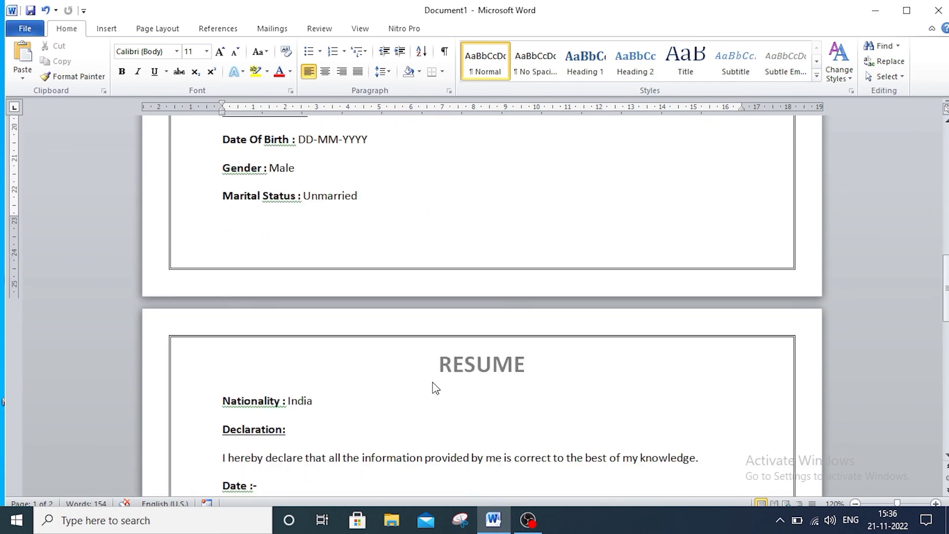
{"action": "scroll", "coordinate": [435, 385], "scroll_direction": "down", "scroll_amount": 2}
{"action": "scroll", "coordinate": [494, 442], "scroll_direction": "down", "scroll_amount": 1}
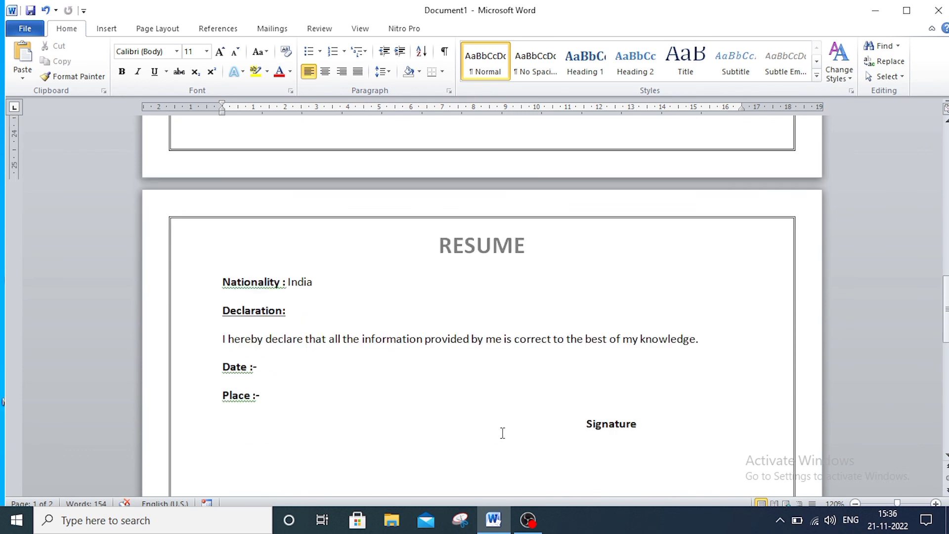